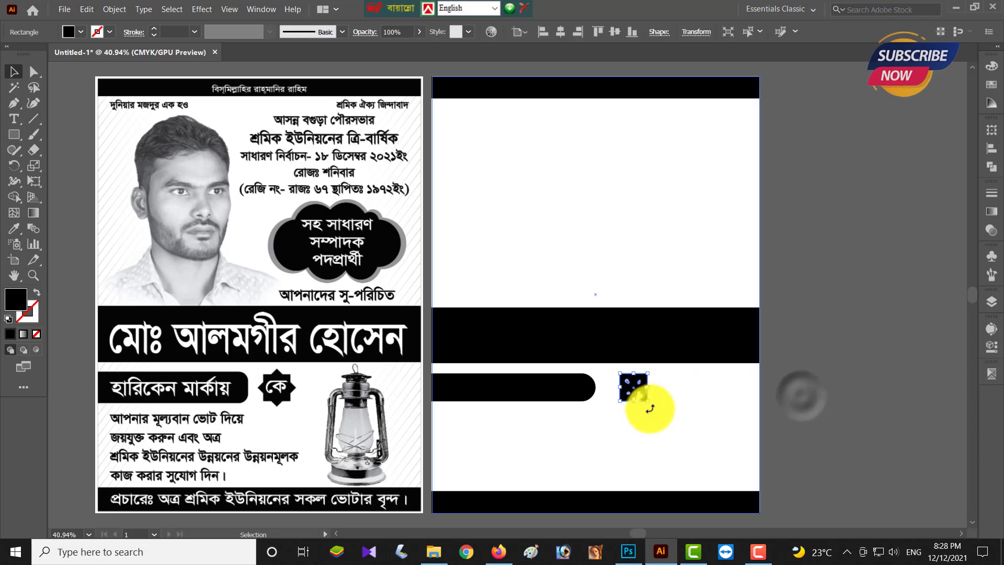
# - Rotate a copy of the square 45° into a star, lock the white background, and group both squares
pyautogui.moveTo(650, 405); pyautogui.dragTo(669, 396)
pyautogui.click(739, 396)
pyautogui.hotkey('ctrl', '2')
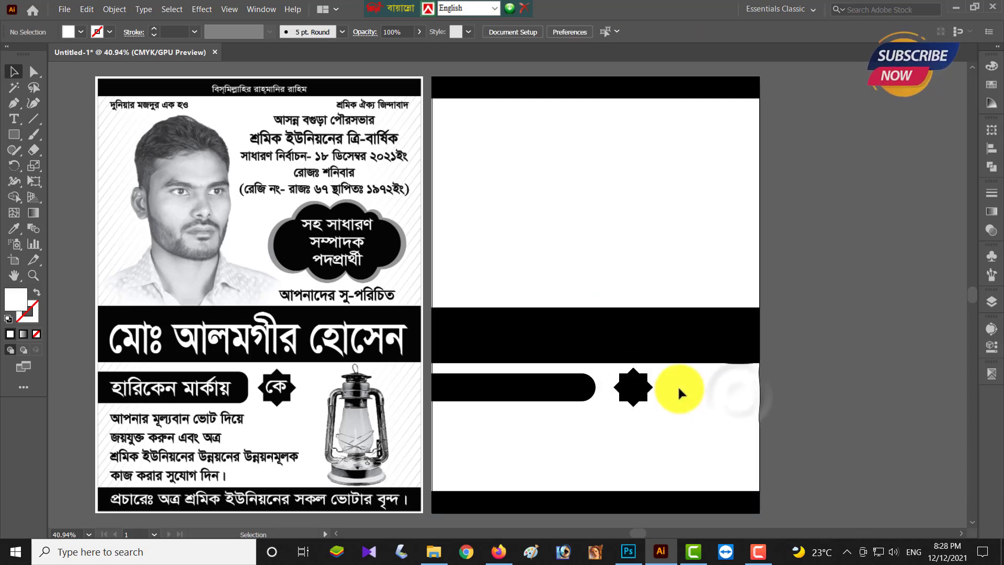
pyautogui.moveTo(609, 369); pyautogui.dragTo(724, 413)
pyautogui.hotkey('ctrl', 'g')
# - Right-align the star to the artboard edge, nudged slightly inward, level with the rounded bar
pyautogui.keyDown('shift'); pyautogui.click(577, 395); pyautogui.keyUp('shift')
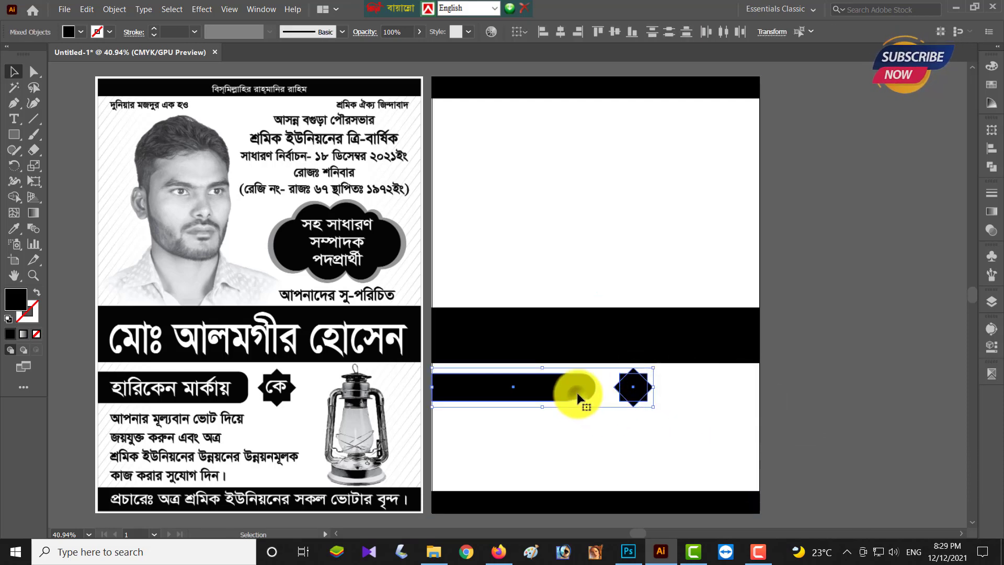
pyautogui.click(991, 149)
pyautogui.click(638, 384)
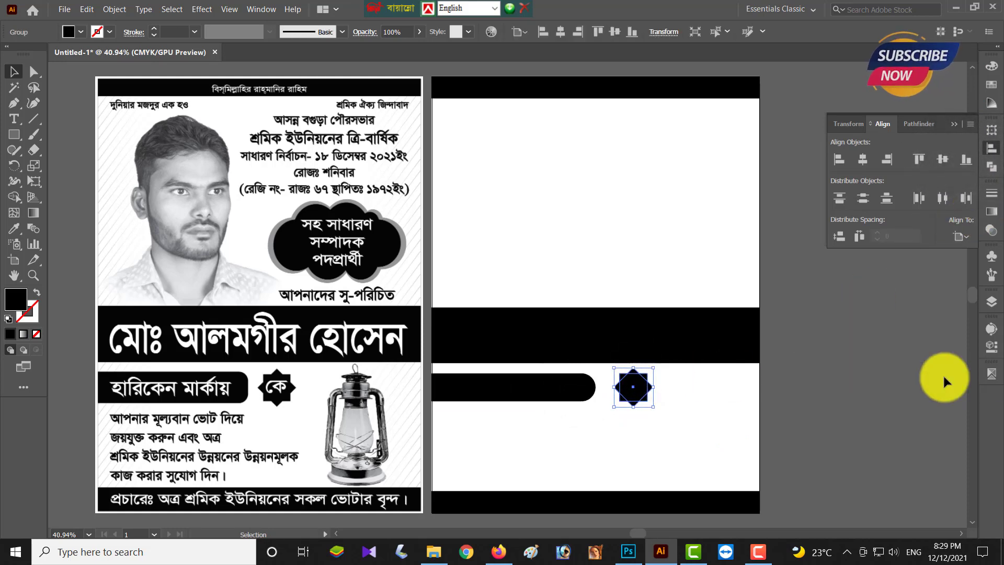
pyautogui.hotkey('shift', 'Right')
pyautogui.hotkey('shift', 'Right')
pyautogui.hotkey('shift', 'Right')
pyautogui.hotkey('shift', 'Right')
pyautogui.hotkey('shift', 'Right')
pyautogui.hotkey('shift', 'Right')
pyautogui.hotkey('shift', 'Right')
pyautogui.hotkey('shift', 'Right')
pyautogui.hotkey('shift', 'Right')
pyautogui.hotkey('shift', 'Right')
pyautogui.hotkey('shift', 'Right')
pyautogui.hotkey('shift', 'Right')
pyautogui.hotkey('shift', 'Right')
pyautogui.hotkey('shift', 'Right')
pyautogui.hotkey('shift', 'Right')
pyautogui.hotkey('shift', 'Right')
pyautogui.hotkey('shift', 'Right')
pyautogui.hotkey('shift', 'Right')
pyautogui.hotkey('shift', 'Right')
pyautogui.hotkey('shift', 'Right')
pyautogui.hotkey('shift', 'Right')
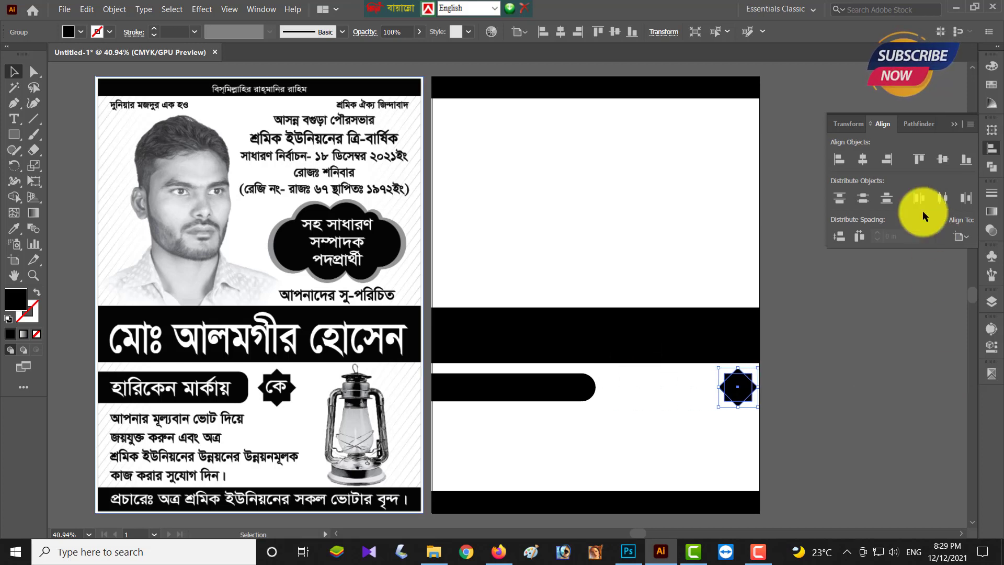
pyautogui.click(887, 159)
pyautogui.hotkey('shift', 'Left')
pyautogui.hotkey('shift', 'Left')
pyautogui.hotkey('shift', 'Left')
pyautogui.hotkey('shift', 'Left')
pyautogui.hotkey('shift', 'Left')
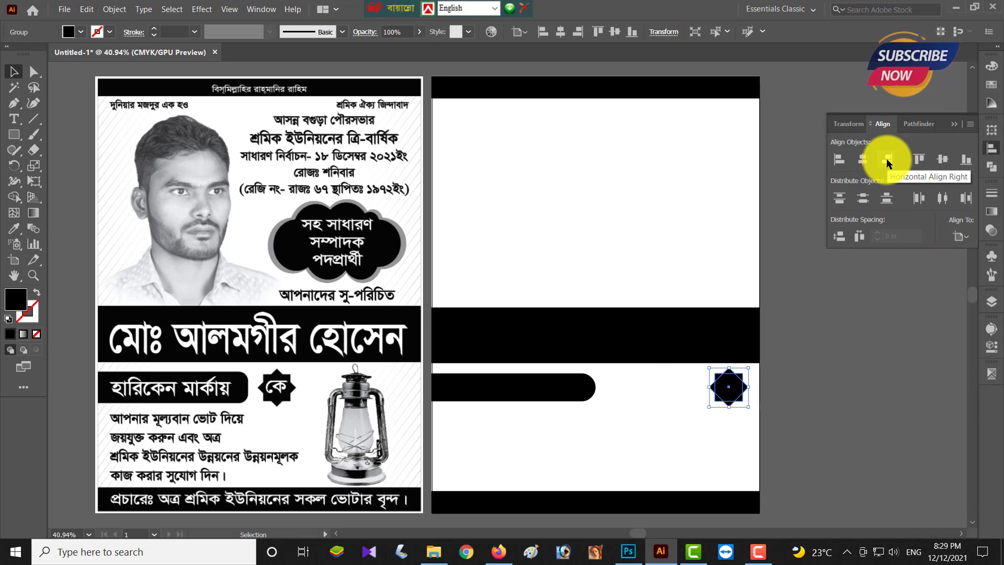
pyautogui.click(838, 398)
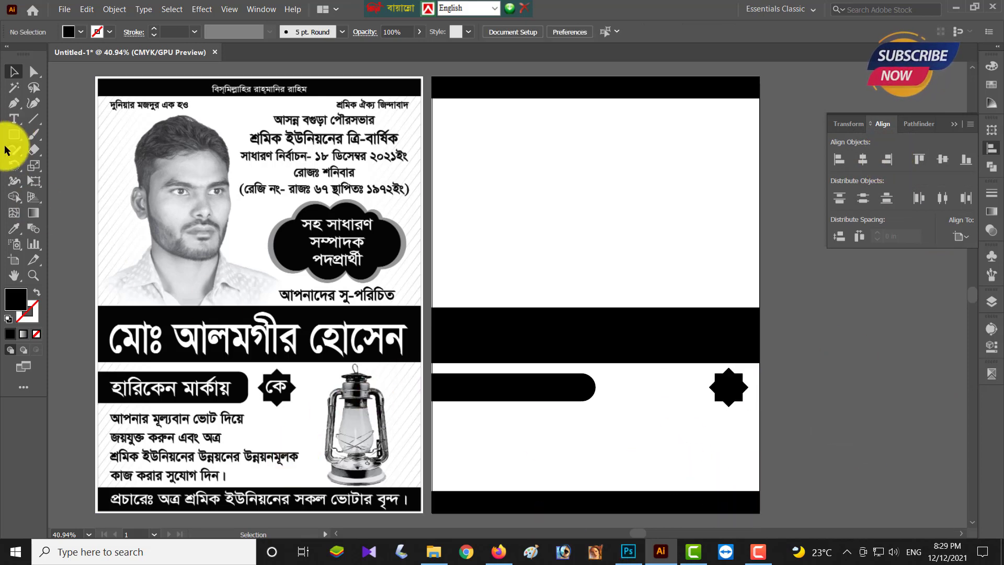
# - Draw an ellipse over the reference poster's cloud
pyautogui.click(14, 134)
pyautogui.click(47, 159)
pyautogui.moveTo(282, 231)
pyautogui.mouseDown()
pyautogui.moveTo(313, 252)
pyautogui.moveTo(324, 274)
pyautogui.moveTo(324, 233)
pyautogui.moveTo(358, 225)
pyautogui.moveTo(386, 251)
pyautogui.moveTo(392, 246)
pyautogui.moveTo(365, 239)
pyautogui.moveTo(376, 221)
pyautogui.moveTo(365, 260)
pyautogui.moveTo(393, 286)
pyautogui.moveTo(366, 266)
pyautogui.moveTo(372, 278)
pyautogui.moveTo(413, 268)
pyautogui.moveTo(338, 277)
pyautogui.moveTo(341, 234)
pyautogui.moveTo(339, 262)
pyautogui.mouseUp()
# - Select the traced cloud circles and drag a copy out beside the artboards
pyautogui.click(14, 71)
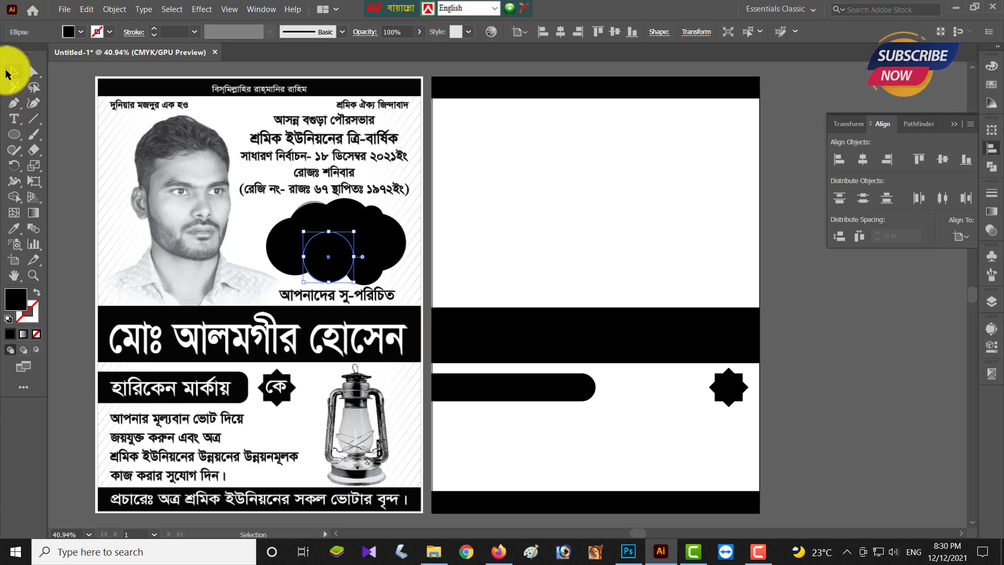
pyautogui.click(134, 174)
pyautogui.moveTo(236, 205); pyautogui.dragTo(402, 272)
pyautogui.hscroll(2, 351, 256)
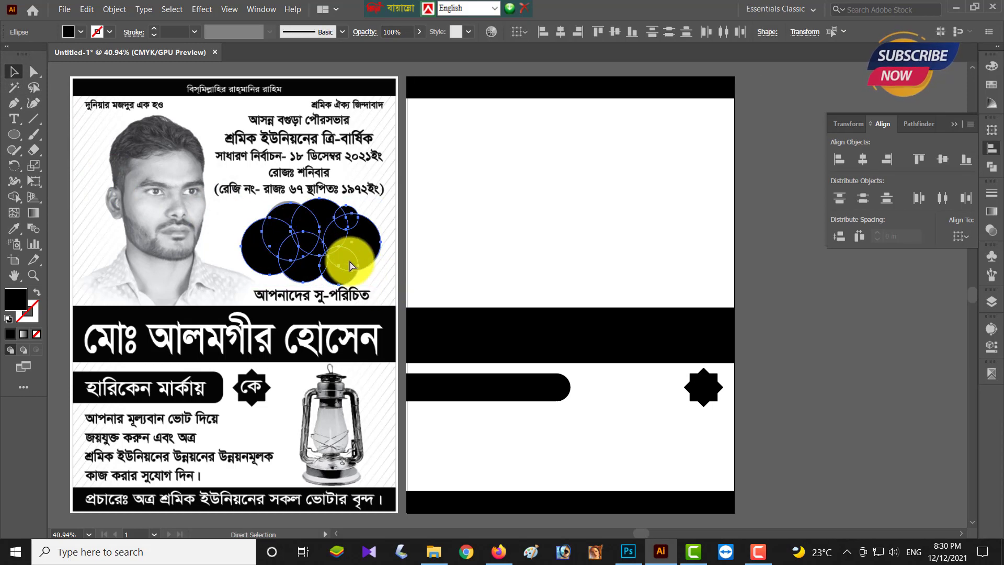
pyautogui.moveTo(294, 247); pyautogui.dragTo(792, 273)
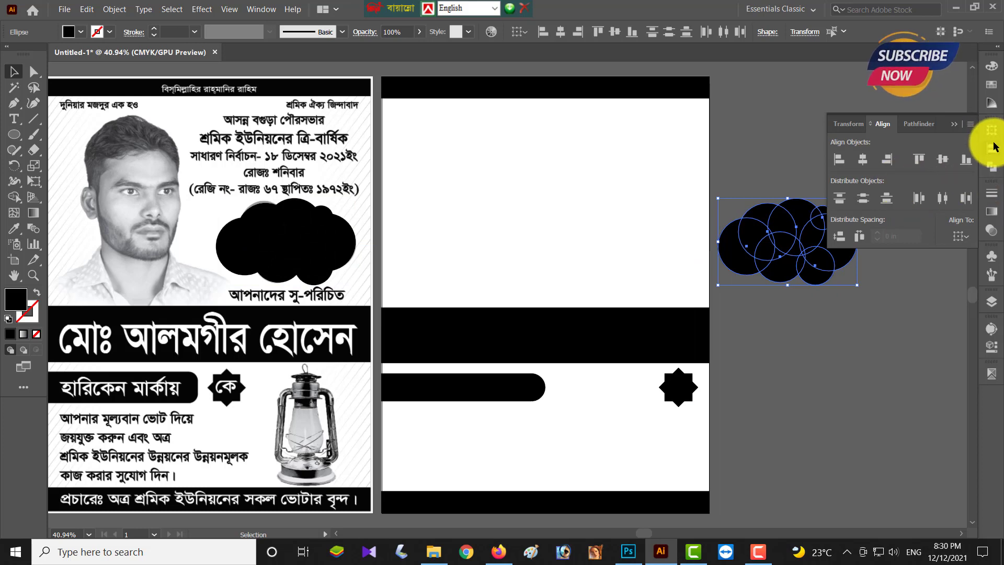
# - Unite and expand the copied circles into one cloud path, and move the originals off the reference
pyautogui.click(991, 165)
pyautogui.keyDown('alt'); pyautogui.click(913, 166); pyautogui.keyUp('alt')
pyautogui.click(951, 159)
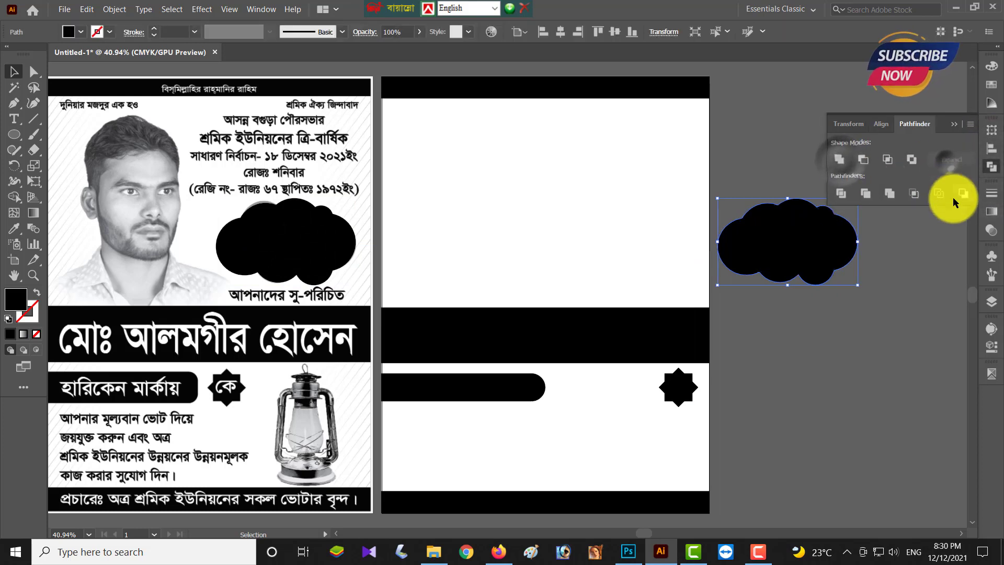
pyautogui.click(925, 247)
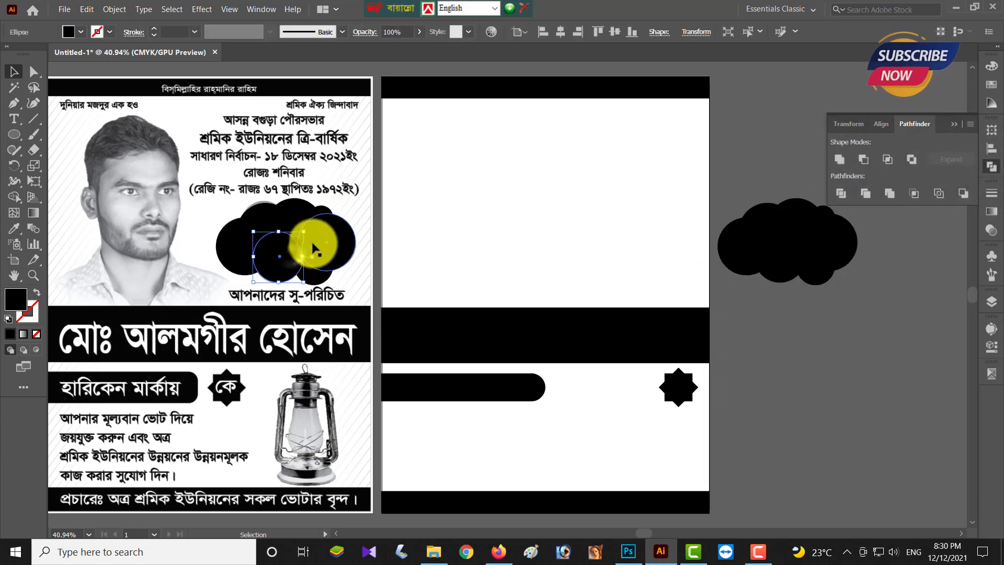
pyautogui.click(291, 240)
pyautogui.moveTo(287, 237); pyautogui.dragTo(782, 401)
pyautogui.click(905, 333)
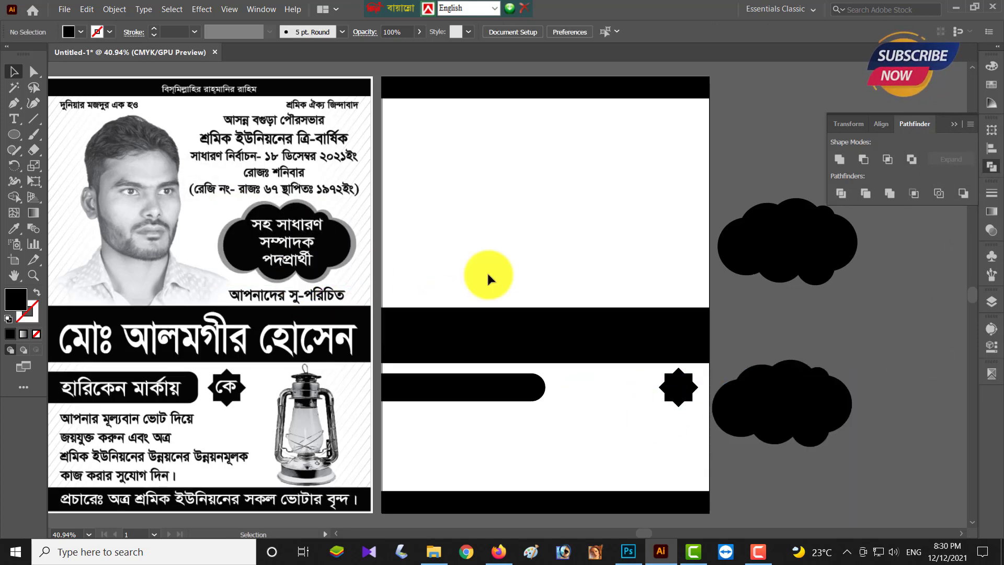
# - Place the merged cloud at the artboard's upper right, right-aligned with the star
pyautogui.moveTo(782, 252); pyautogui.dragTo(625, 253)
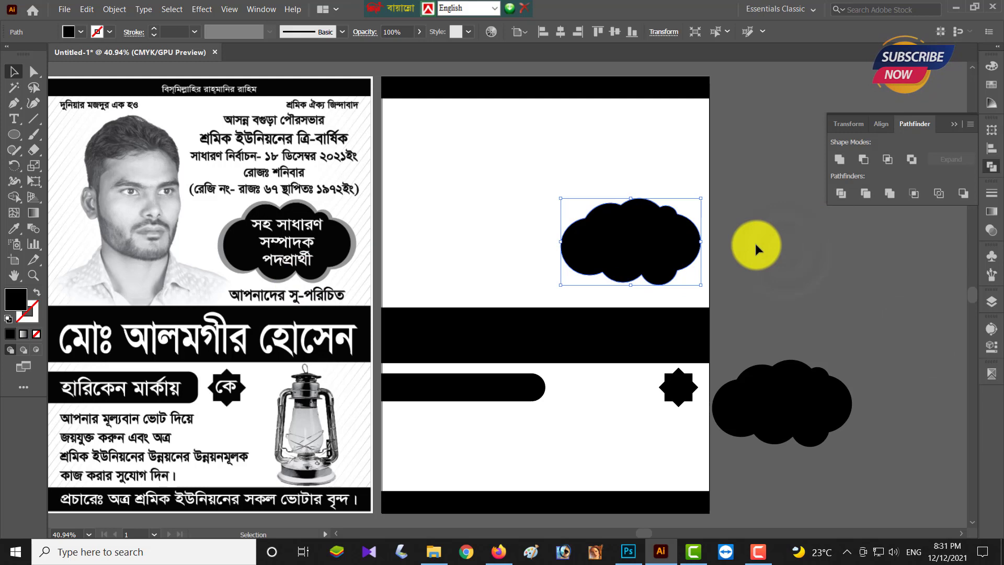
pyautogui.keyDown('shift'); pyautogui.click(680, 387); pyautogui.keyUp('shift')
pyautogui.click(991, 149)
pyautogui.click(886, 165)
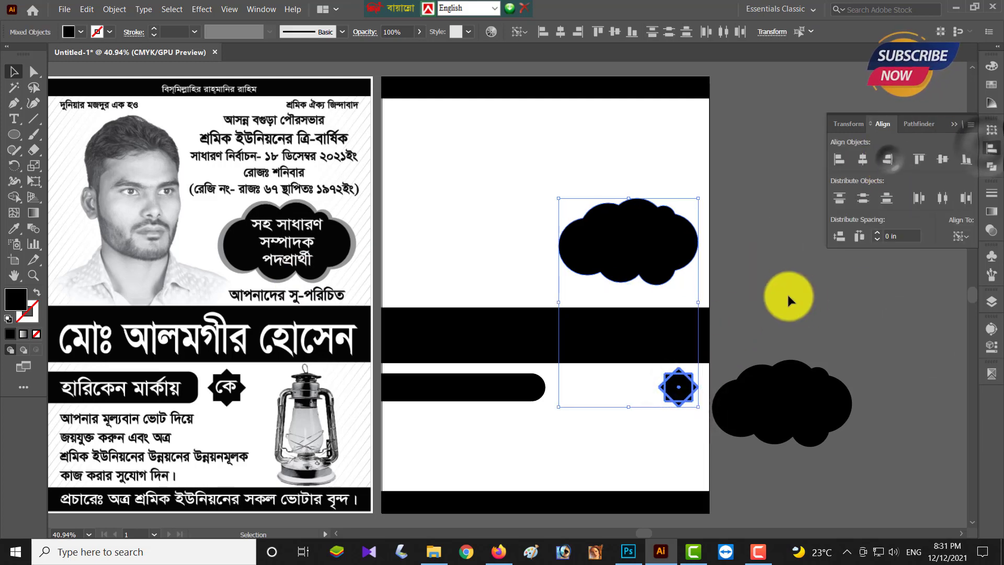
pyautogui.click(789, 292)
pyautogui.moveTo(822, 424); pyautogui.dragTo(863, 385)
pyautogui.click(882, 444)
pyautogui.hscroll(-1, 403, 362)
pyautogui.hscroll(-1, 404, 362)
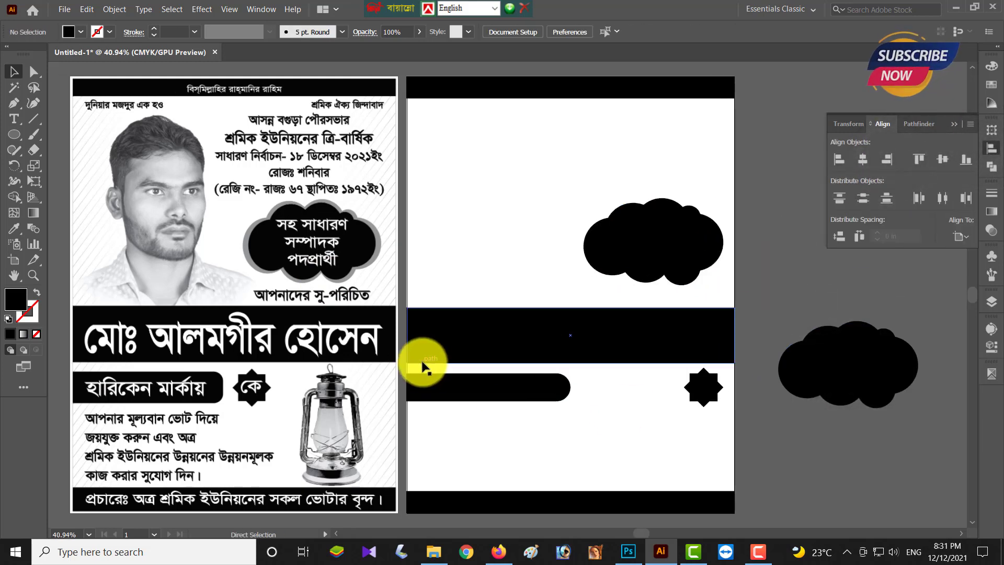
pyautogui.click(14, 119)
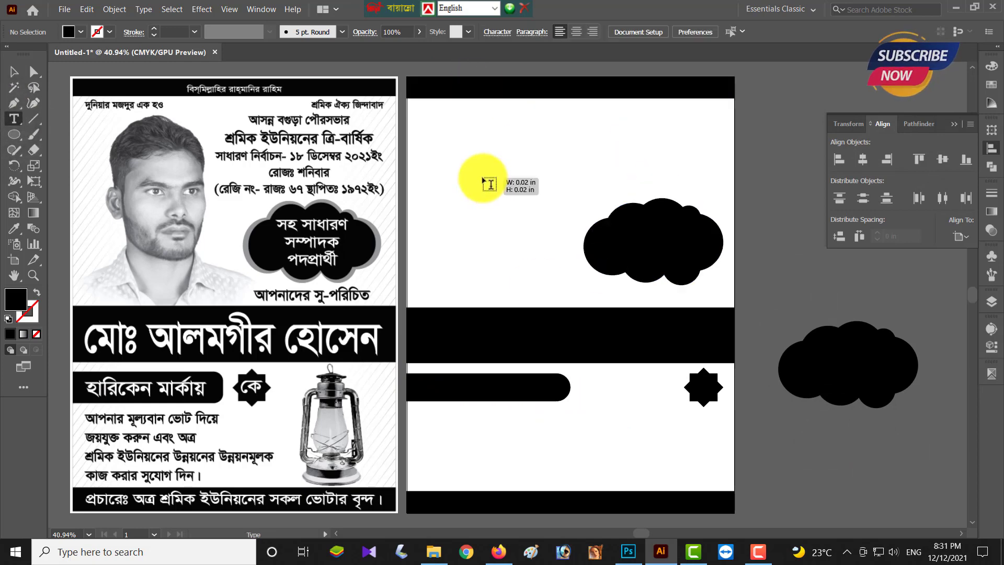
# - Place a text object on the second artboard and set its font to SutonnyMJ Bold
pyautogui.click(482, 178)
pyautogui.click(14, 72)
pyautogui.moveTo(502, 181); pyautogui.dragTo(548, 232)
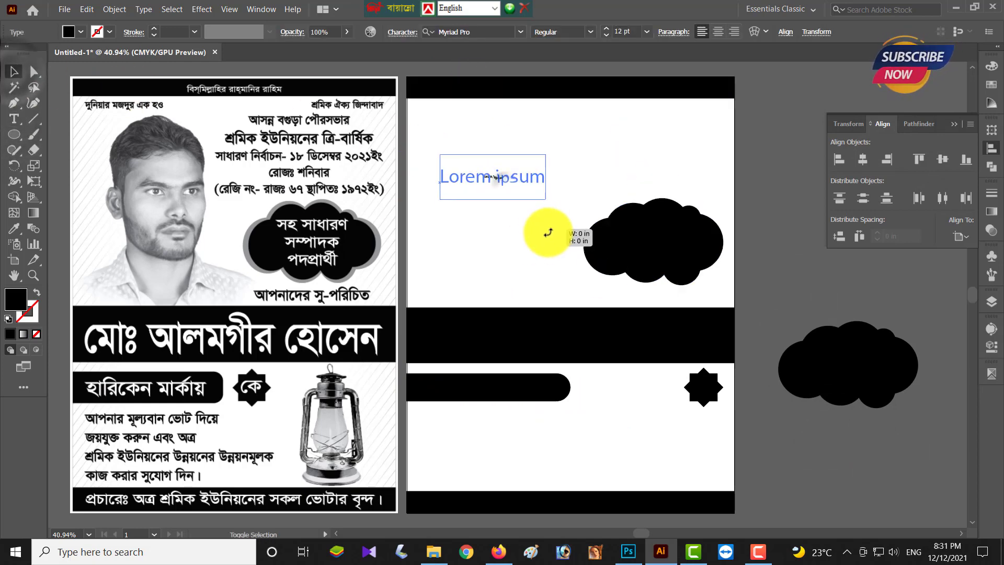
pyautogui.click(475, 30)
pyautogui.write('sut')
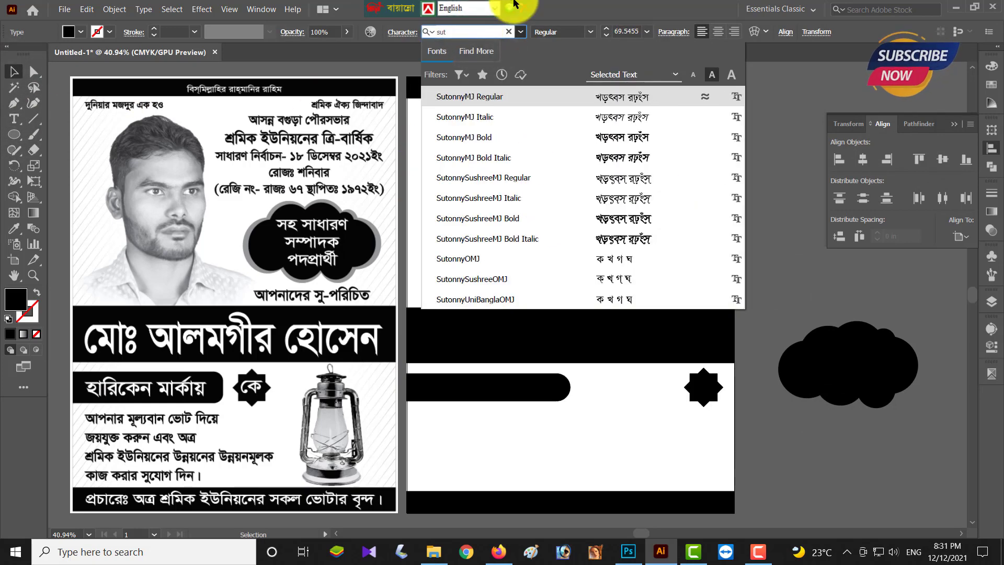
pyautogui.press('Down')
pyautogui.press('Down')
pyautogui.press('Return')
# - Replace the placeholder with the Bengali line বিস্মিল্লাহির রাহ্মানির রাহিম
pyautogui.doubleClick(468, 181)
pyautogui.hotkey('ctrl', 'a')
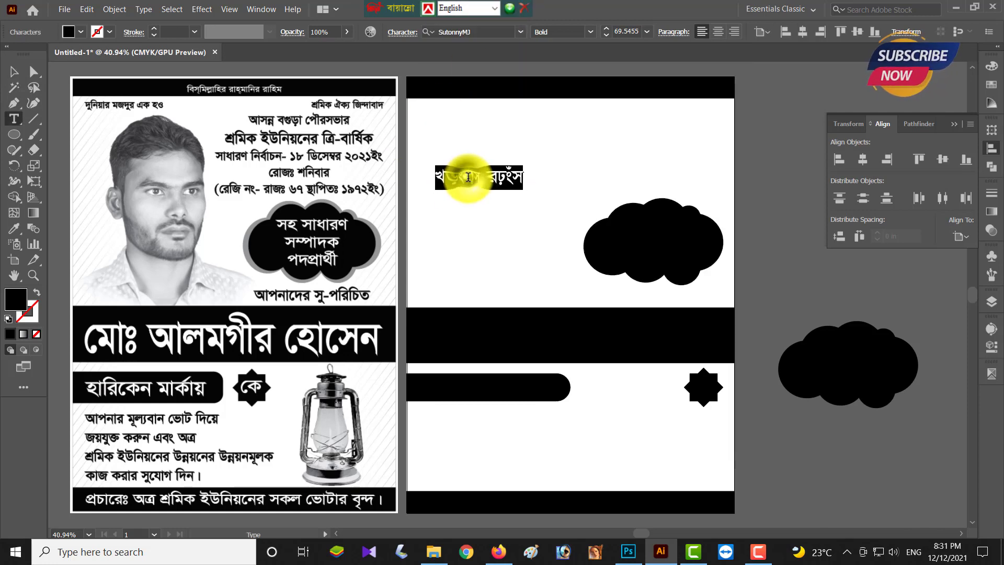
pyautogui.write('dh')
pyautogui.press('BackSpace')
pyautogui.press('BackSpace')
pyautogui.hotkey('ctrl', 'alt', 'b')
pyautogui.write('বি')
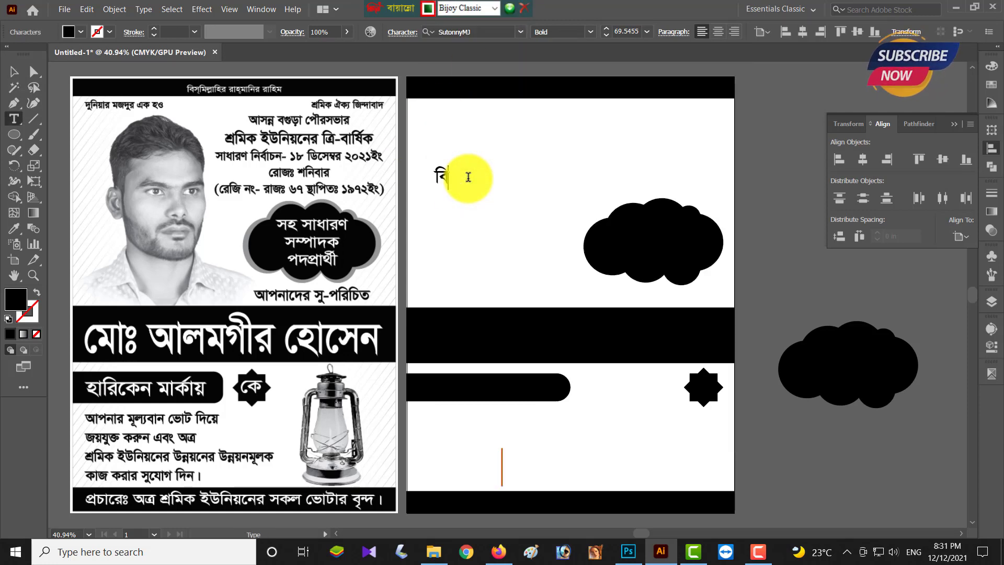
pyautogui.write('স্মিল্')
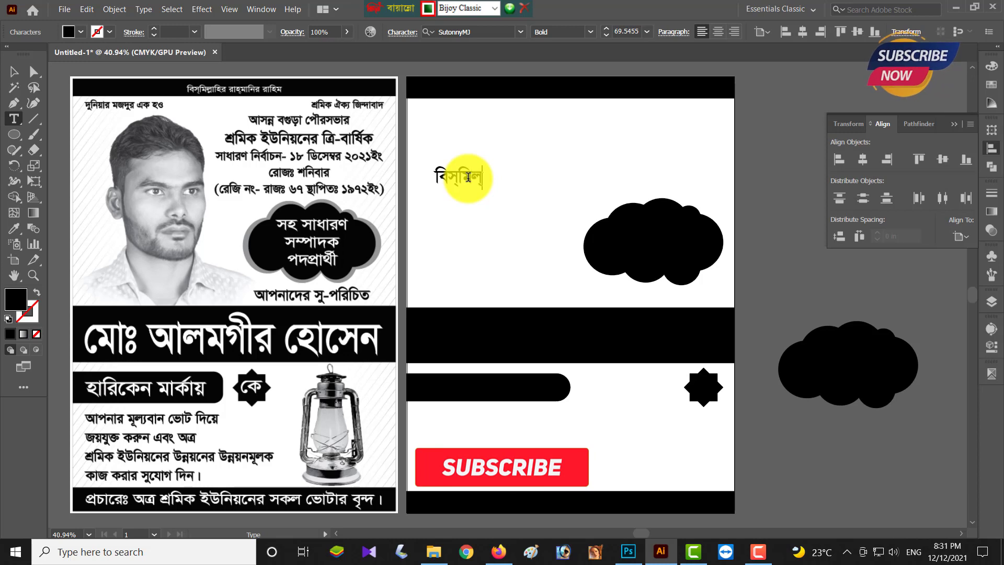
pyautogui.write('লাহির রাহ')
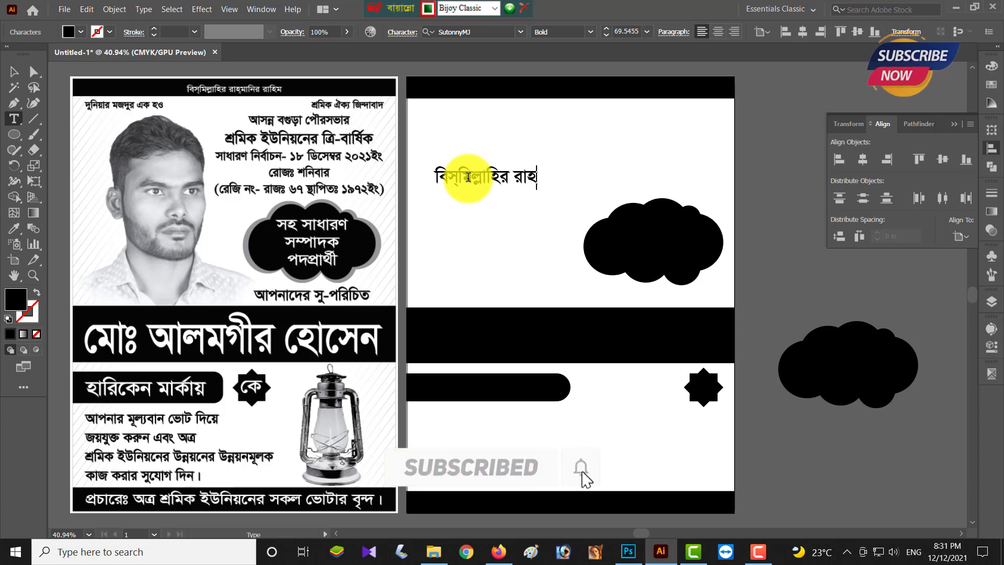
pyautogui.write('্মানির র')
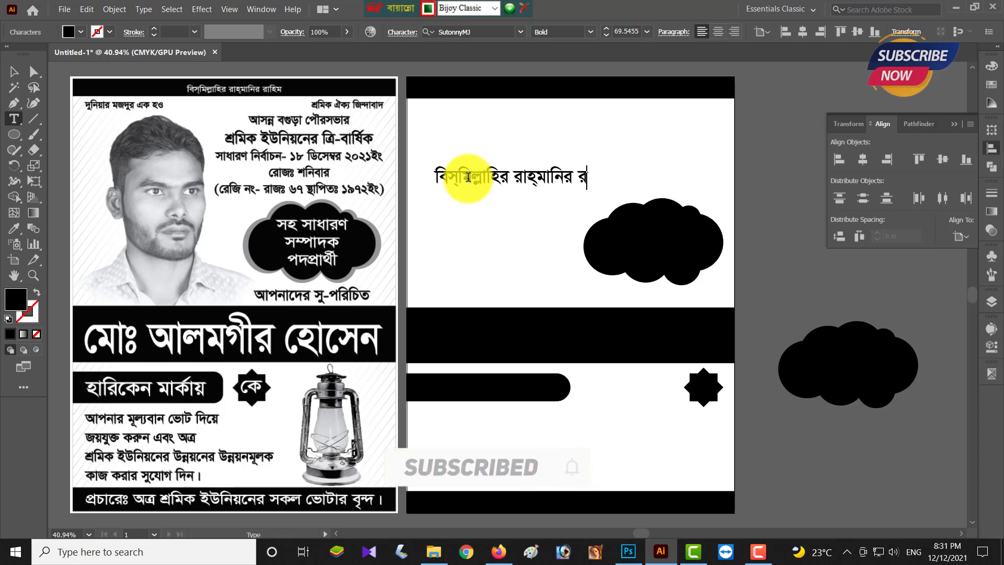
pyautogui.write('াহিম')
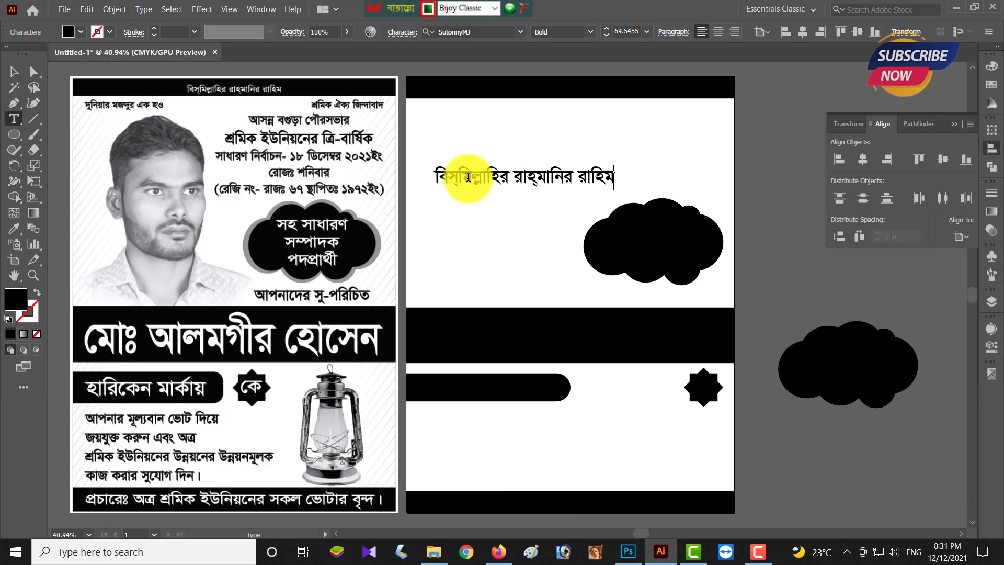
pyautogui.click(14, 71)
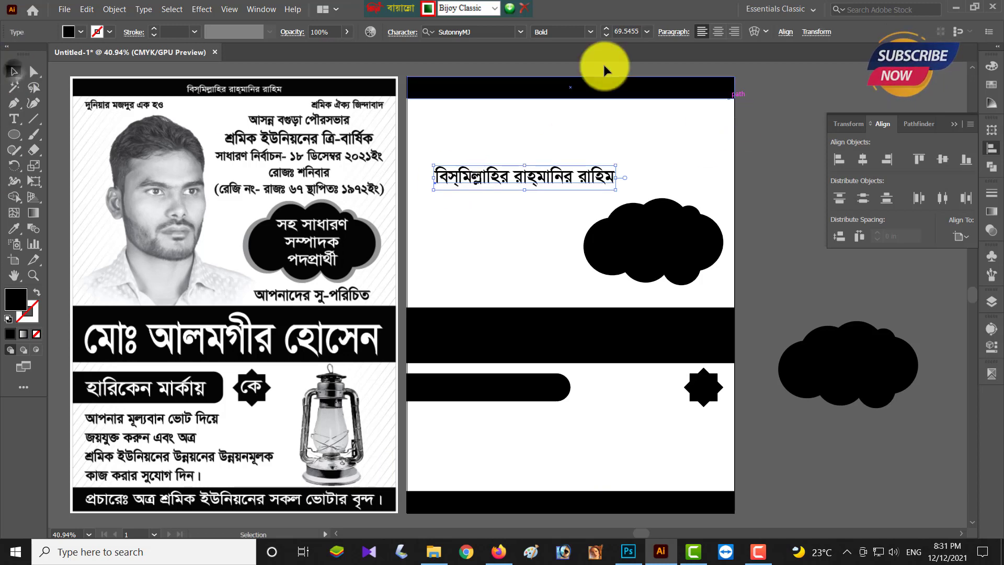
# - Set the line to 40 pt, centre it horizontally, and put a white copy on the top black band
pyautogui.click(607, 34)
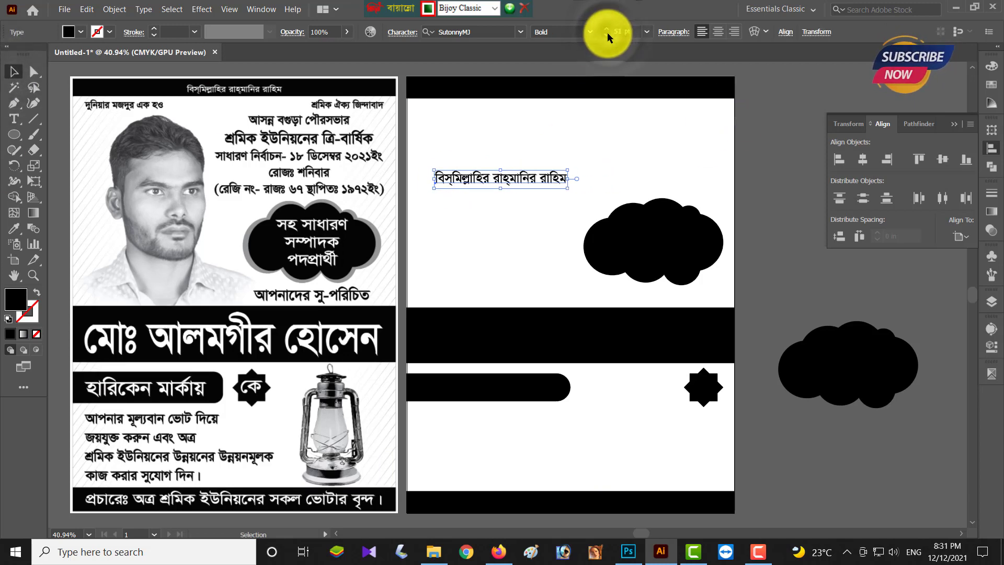
pyautogui.click(863, 159)
pyautogui.moveTo(594, 156); pyautogui.dragTo(589, 95)
pyautogui.click(81, 32)
pyautogui.click(21, 54)
pyautogui.click(487, 94)
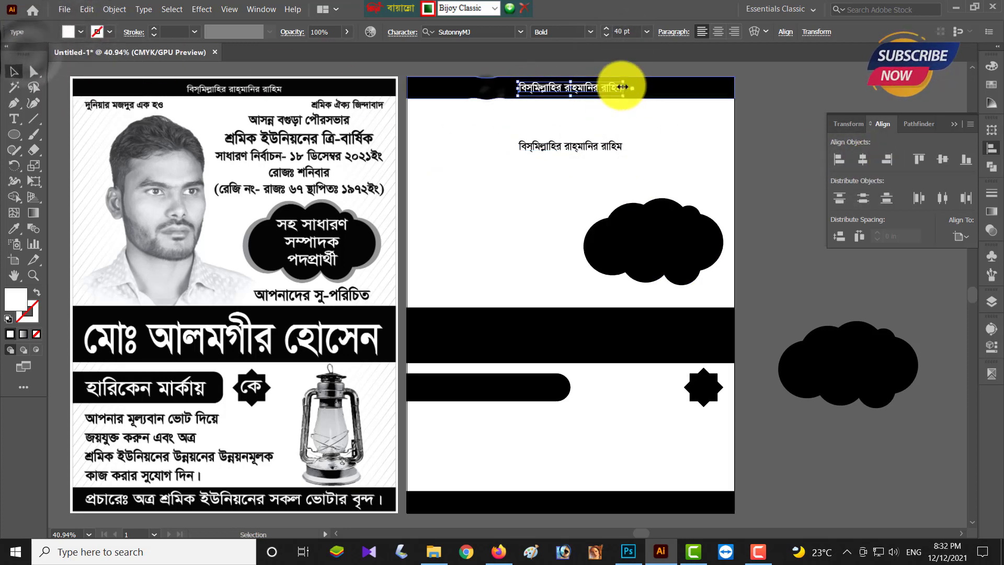
pyautogui.click(752, 113)
# - Retype the lower Bengali line as দুনিয়ার মজদুর এক হও
pyautogui.doubleClick(581, 146)
pyautogui.hotkey('ctrl', 'a')
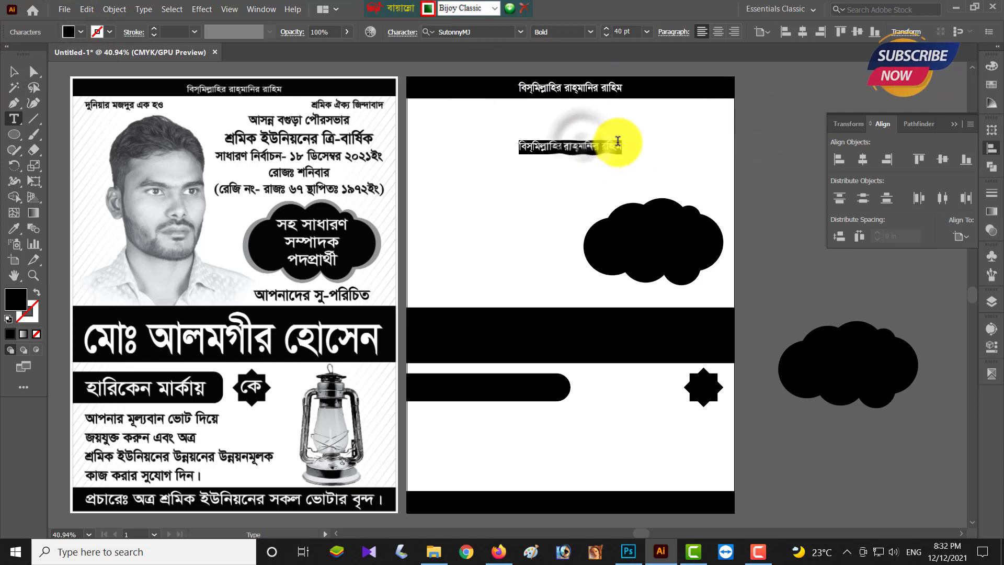
pyautogui.write('দুনিয়ার মজদুর এক হও')
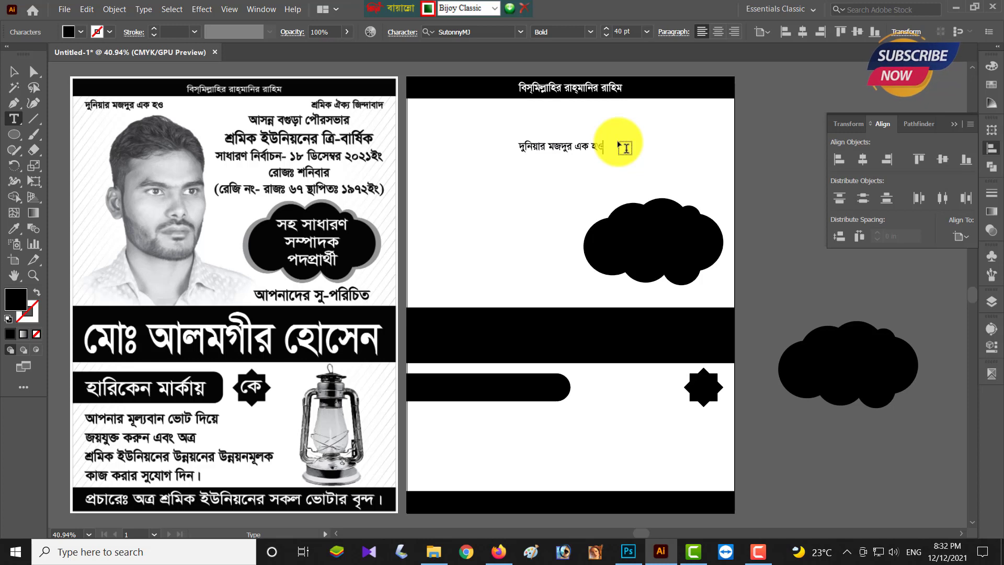
pyautogui.press('Escape')
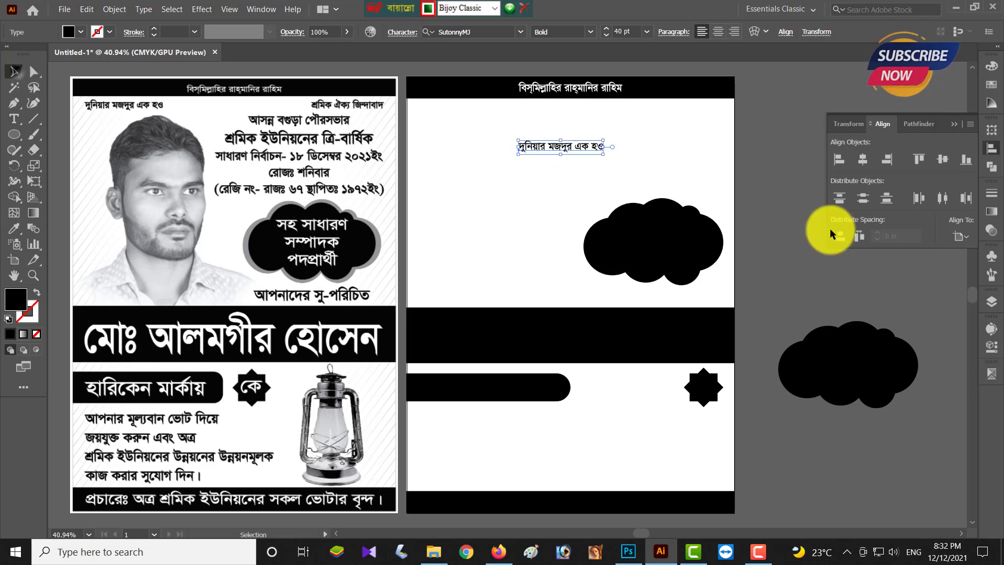
# - Reduce the font size of the white header text
pyautogui.click(605, 85)
pyautogui.click(605, 35)
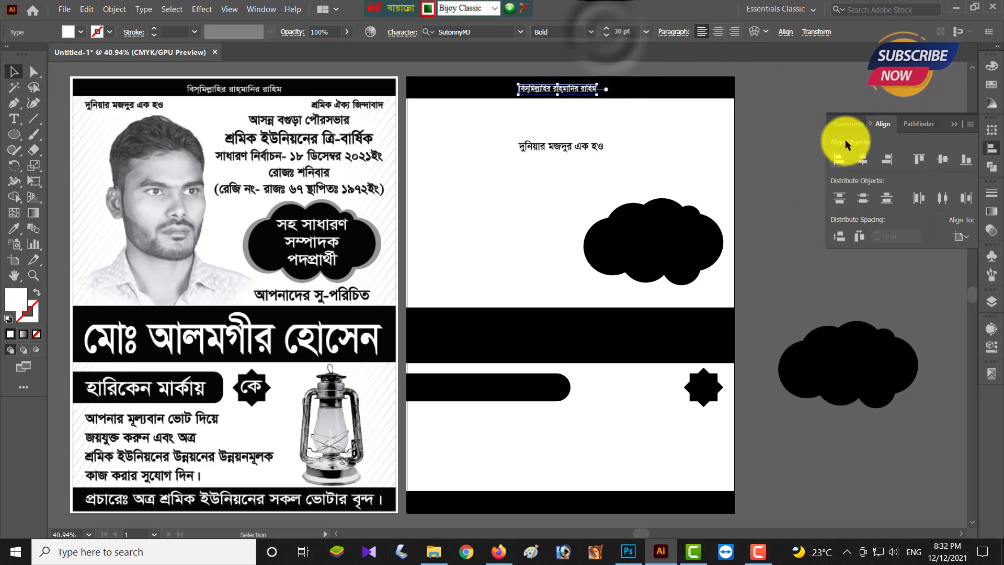
pyautogui.click(609, 195)
# - Left-align দুনিয়ার মজদুর এক হও to the artboard, nudged slightly in and up
pyautogui.click(582, 150)
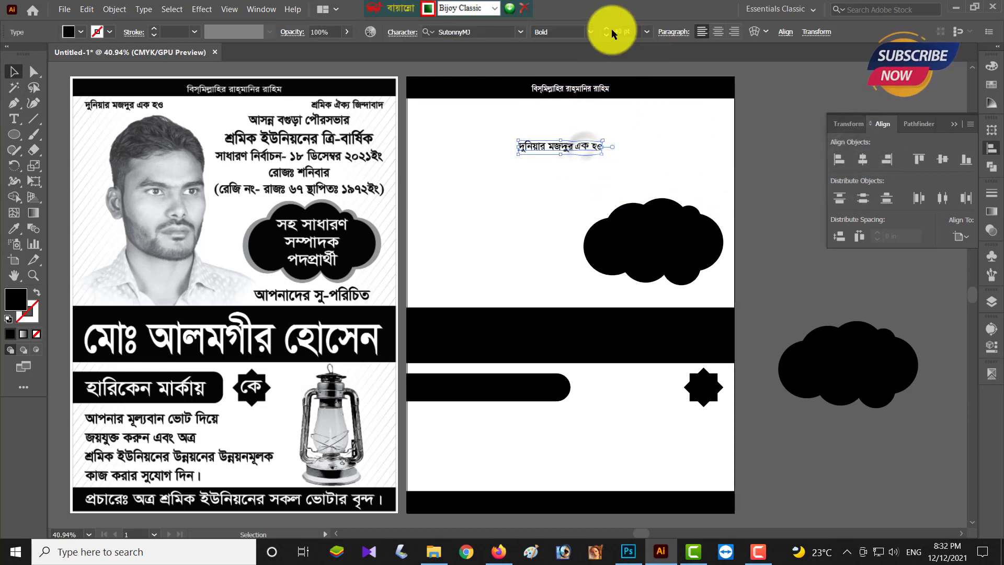
pyautogui.click(839, 159)
pyautogui.hotkey('shift', 'Right')
pyautogui.hotkey('shift', 'Right')
pyautogui.hotkey('shift', 'Right')
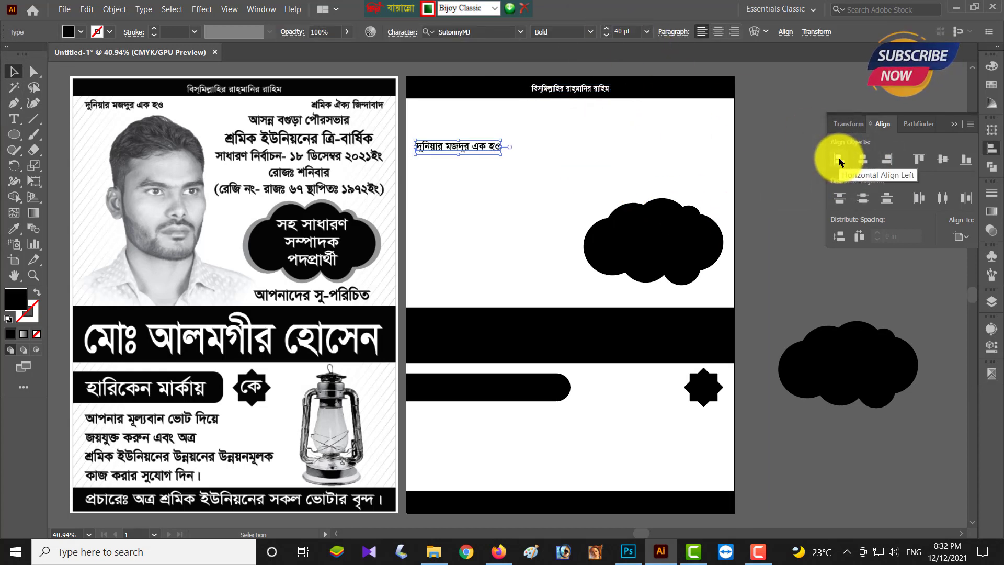
pyautogui.hotkey('shift', 'Up')
pyautogui.hotkey('shift', 'Up')
pyautogui.hotkey('shift', 'Up')
pyautogui.hotkey('shift', 'Up')
pyautogui.hotkey('shift', 'Up')
pyautogui.hotkey('shift', 'Up')
pyautogui.hotkey('shift', 'Up')
pyautogui.hotkey('shift', 'Up')
pyautogui.hotkey('shift', 'Up')
pyautogui.hotkey('shift', 'Up')
pyautogui.hotkey('shift', 'Up')
pyautogui.hotkey('shift', 'Up')
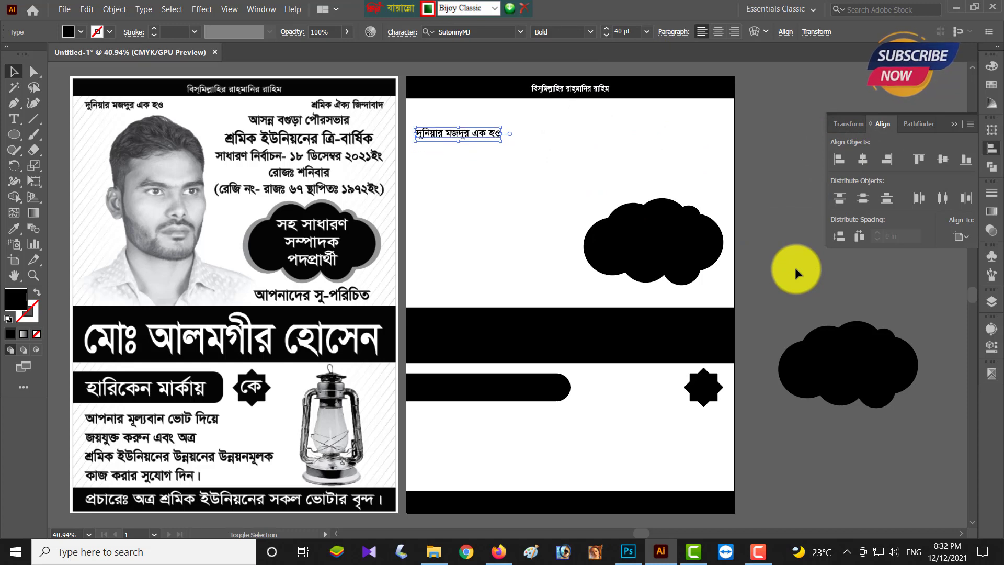
# - Copy the slogan to the top right, retype it as শ্রমিক ঐক্য জিন্দাবাদ, and right-align it
pyautogui.moveTo(444, 112); pyautogui.dragTo(660, 115)
pyautogui.tripleClick(659, 113)
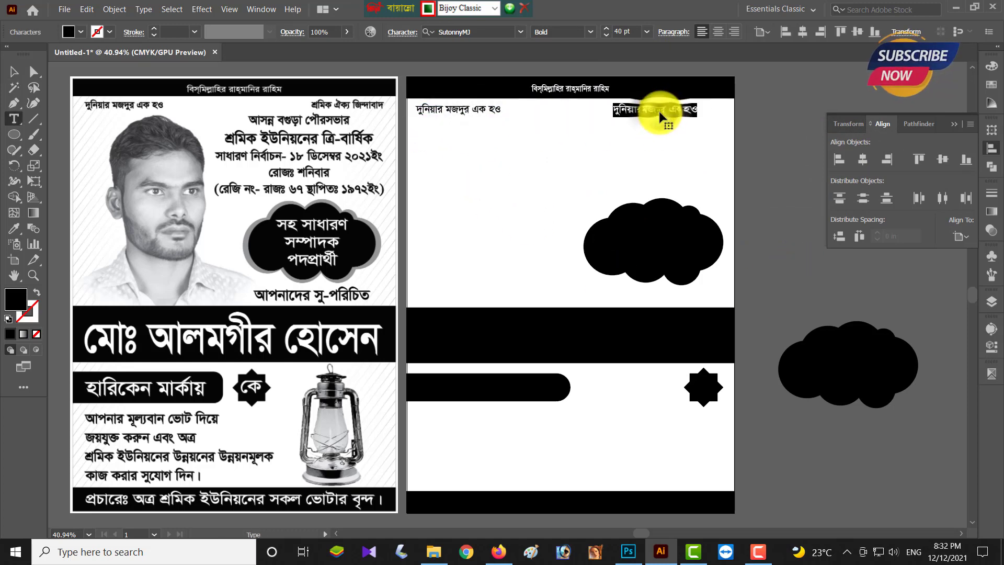
pyautogui.write('শ্রিমক')
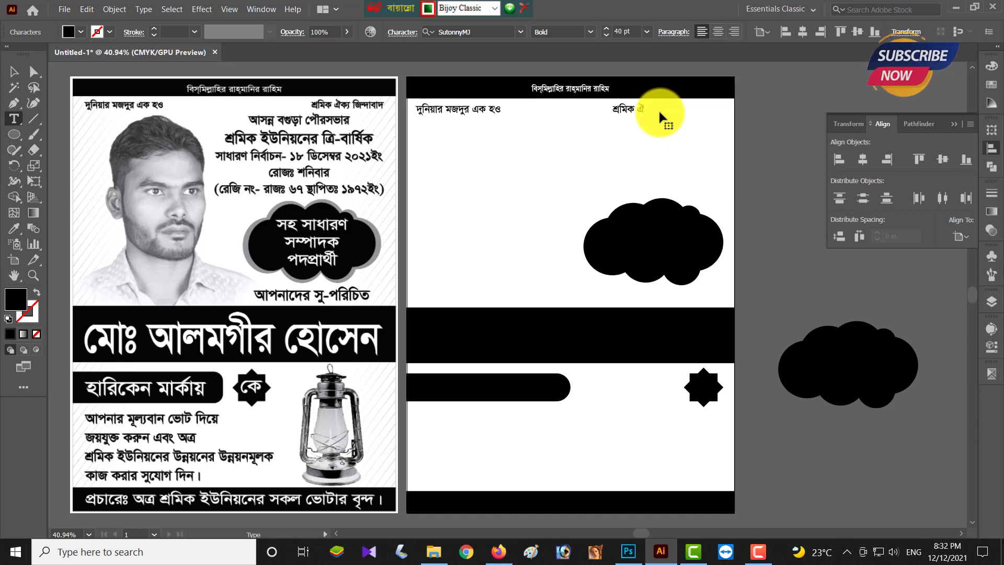
pyautogui.write(' ঐক্য জিন্দাবাদ')
pyautogui.click(14, 72)
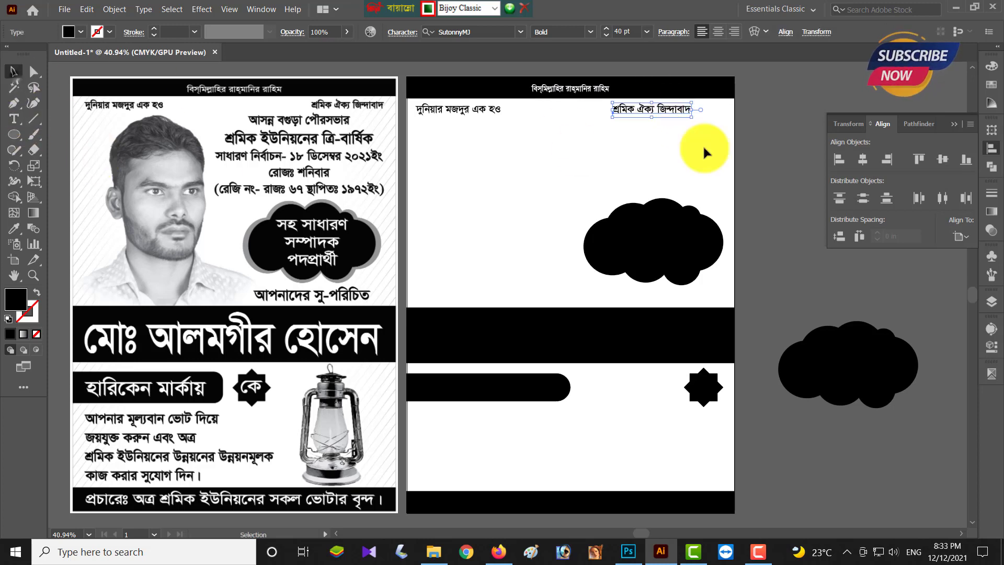
pyautogui.click(886, 159)
pyautogui.hotkey('shift', 'Left')
pyautogui.hotkey('shift', 'Left')
pyautogui.hotkey('shift', 'Left')
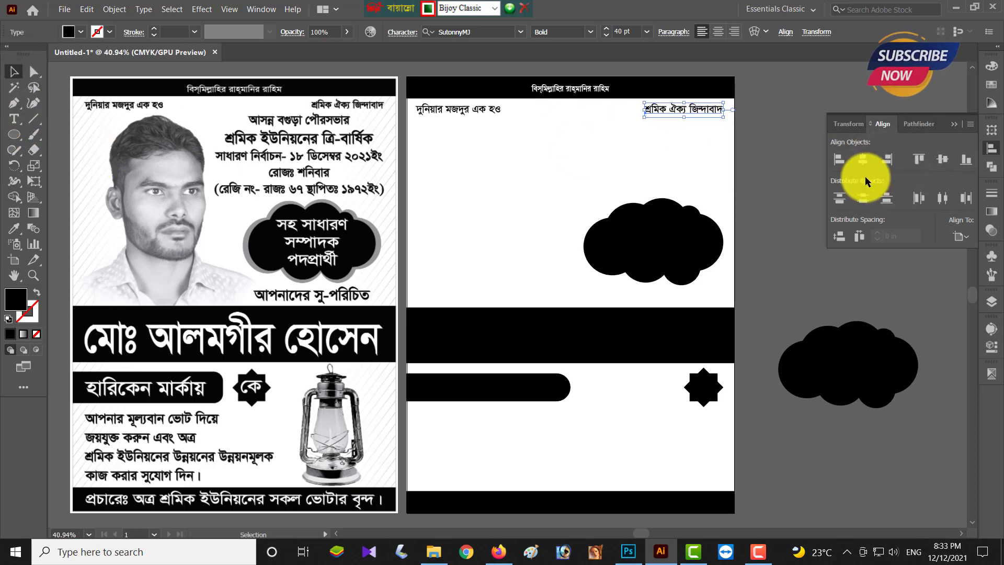
# - Drop a copy of the left slogan lower down the poster for the next line
pyautogui.keyDown('shift'); pyautogui.click(444, 109); pyautogui.keyUp('shift')
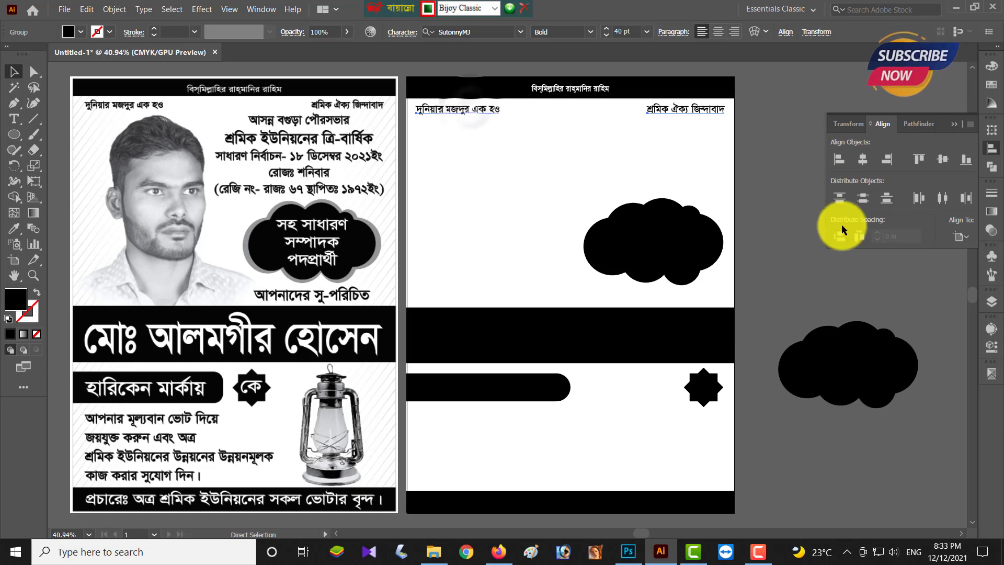
pyautogui.hotkey('ctrl', 'g')
pyautogui.click(787, 211)
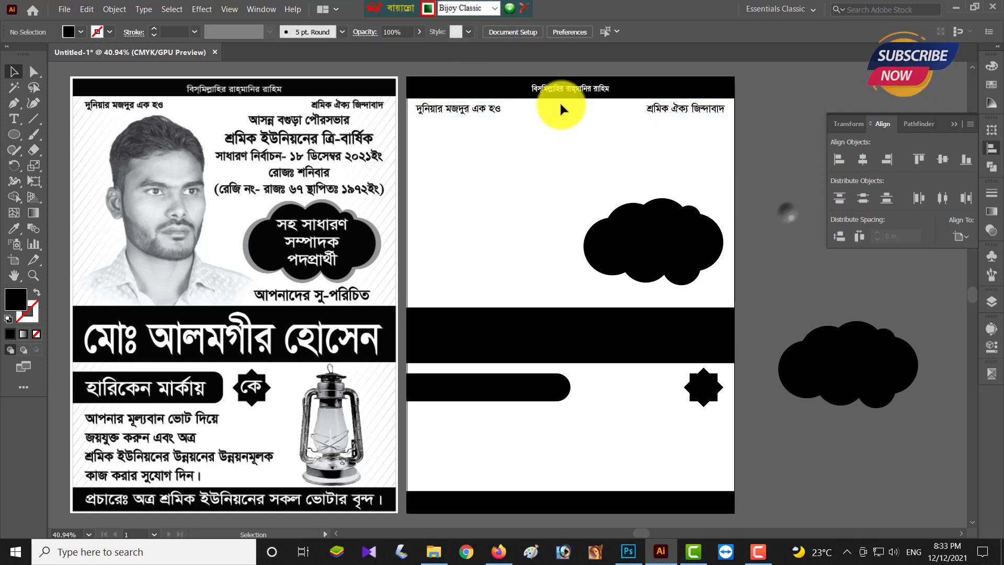
pyautogui.click(486, 111)
pyautogui.hotkey('ctrl', 'shift', 'g')
pyautogui.click(434, 134)
pyautogui.moveTo(456, 109); pyautogui.dragTo(456, 140)
# - Retype the copy as আসন্ন বগুড়া পৌরসভার at 45 pt and start a new line
pyautogui.doubleClick(455, 139)
pyautogui.hotkey('ctrl', 'a')
pyautogui.write('আসন')
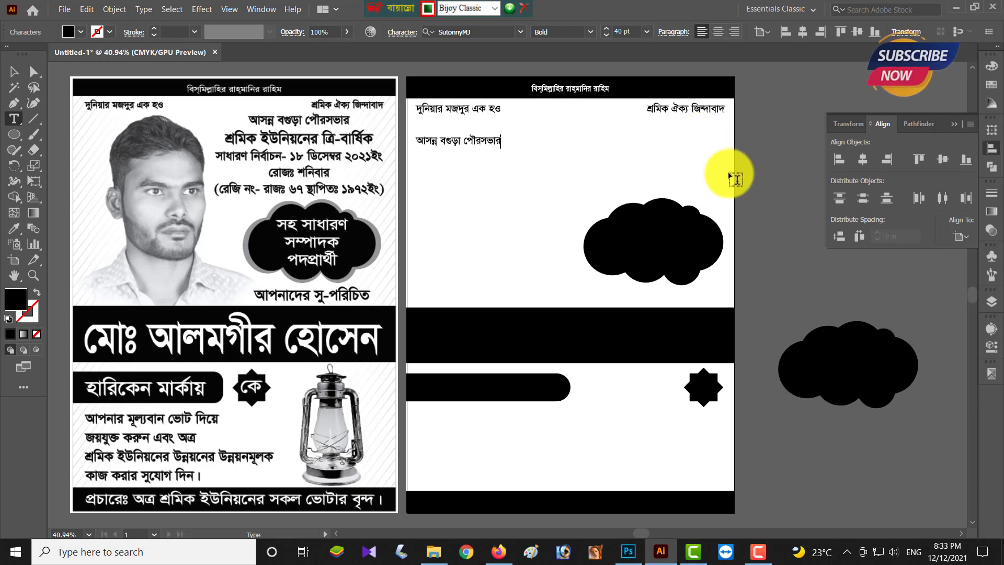
pyautogui.hotkey('shift', 'Left')
pyautogui.hotkey('shift', 'Left')
pyautogui.hotkey('shift', 'Left')
pyautogui.hotkey('shift', 'Left')
pyautogui.hotkey('shift', 'Left')
pyautogui.hotkey('shift', 'Left')
pyautogui.hotkey('shift', 'Left')
pyautogui.hotkey('shift', 'Left')
pyautogui.hotkey('shift', 'Left')
pyautogui.hotkey('shift', 'Left')
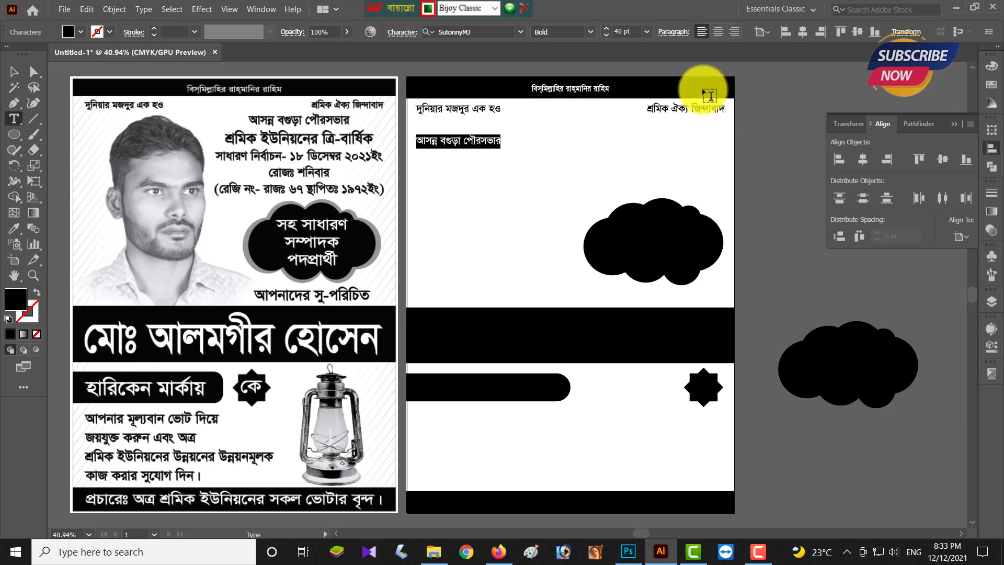
pyautogui.click(608, 28)
pyautogui.click(607, 35)
pyautogui.click(607, 34)
pyautogui.click(607, 34)
pyautogui.click(608, 35)
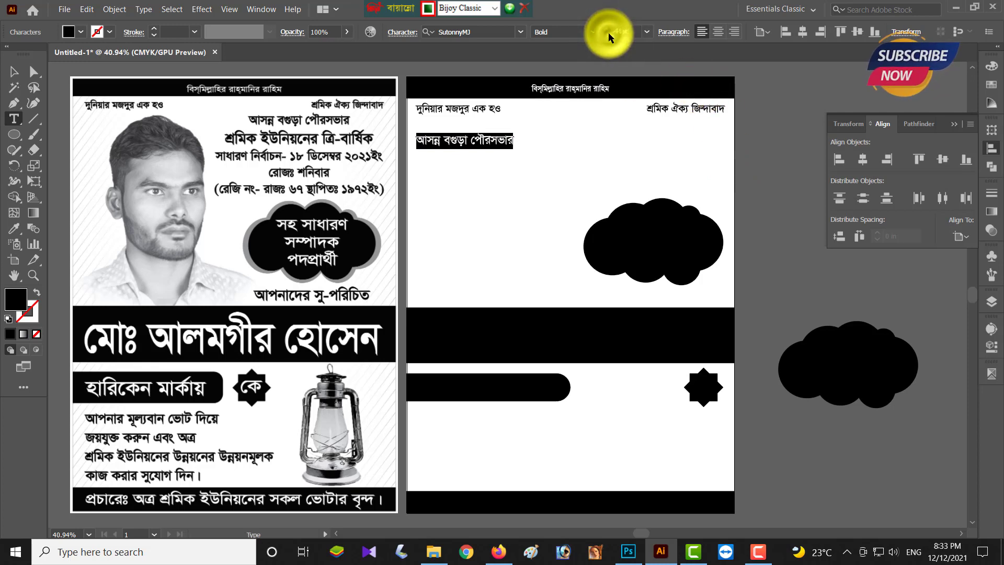
pyautogui.click(607, 34)
pyautogui.press('Right')
pyautogui.press('Return')
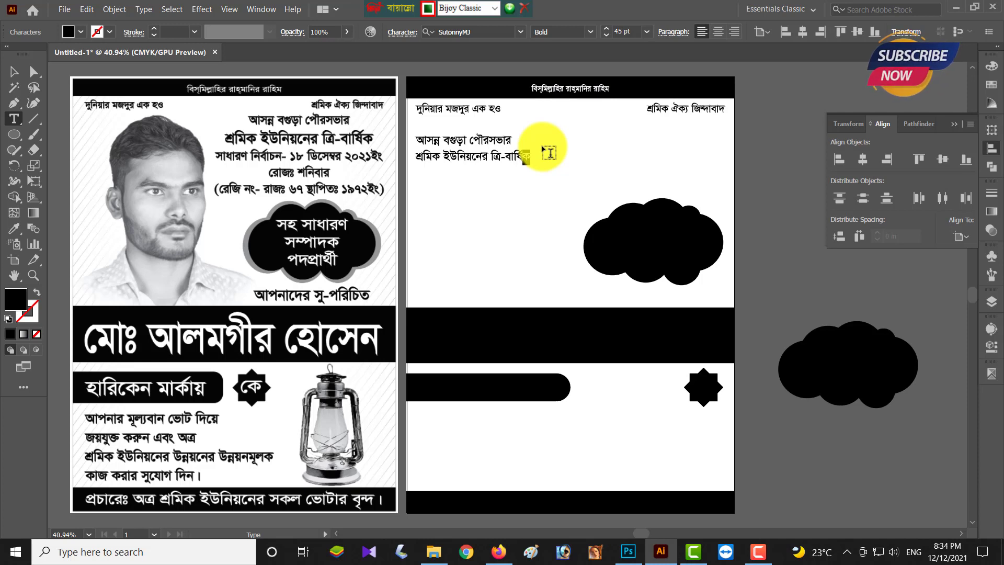
# - Enlarge the second line, শ্রমিক ইউনিয়নের ত্রি-বার্ষিক, to 55 pt
pyautogui.hotkey('shift', 'Left')
pyautogui.hotkey('shift', 'Left')
pyautogui.hotkey('shift', 'Left')
pyautogui.hotkey('shift', 'Left')
pyautogui.hotkey('shift', 'Left')
pyautogui.hotkey('shift', 'Left')
pyautogui.hotkey('shift', 'Left')
pyautogui.hotkey('shift', 'Left')
pyautogui.hotkey('shift', 'Left')
pyautogui.hotkey('shift', 'Left')
pyautogui.hotkey('shift', 'Left')
pyautogui.hotkey('shift', 'Left')
pyautogui.hotkey('shift', 'Left')
pyautogui.hotkey('shift', 'Left')
pyautogui.hotkey('shift', 'Left')
pyautogui.hotkey('shift', 'Left')
pyautogui.hotkey('shift', 'Left')
pyautogui.hotkey('shift', 'Left')
pyautogui.hotkey('shift', 'Left')
pyautogui.hotkey('shift', 'Left')
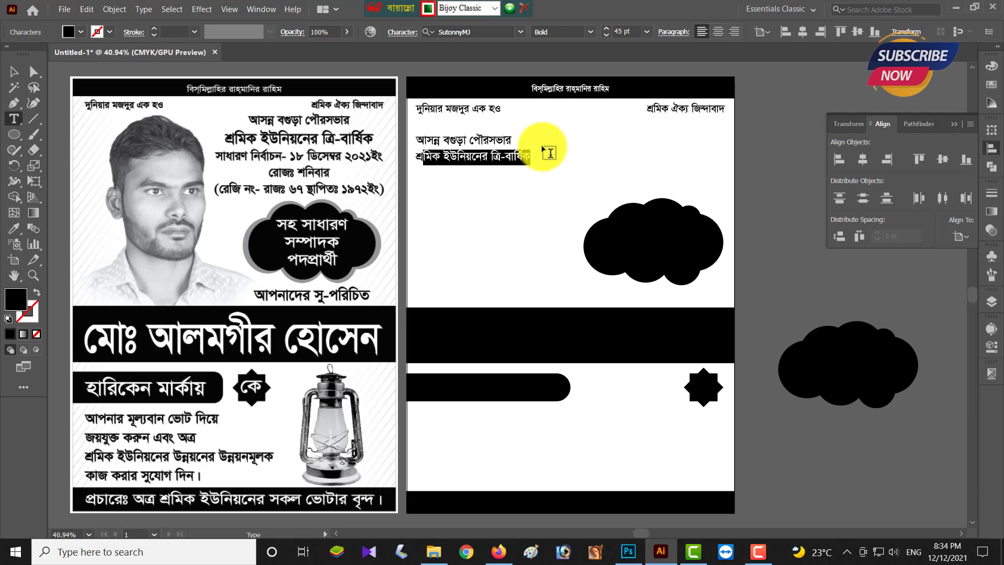
pyautogui.hotkey('shift', 'Left')
pyautogui.hotkey('shift', 'Left')
pyautogui.click(605, 29)
pyautogui.click(605, 29)
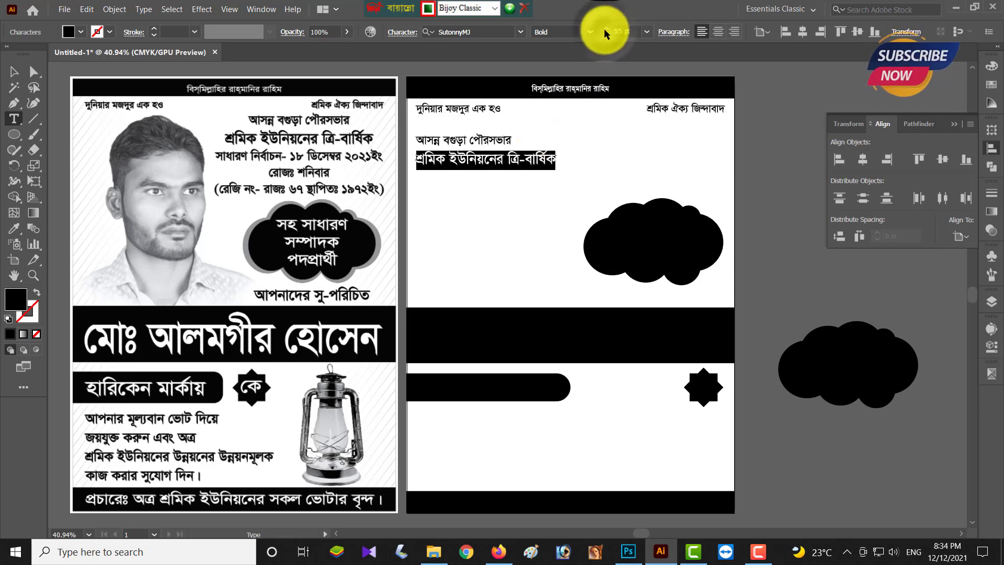
pyautogui.press('Right')
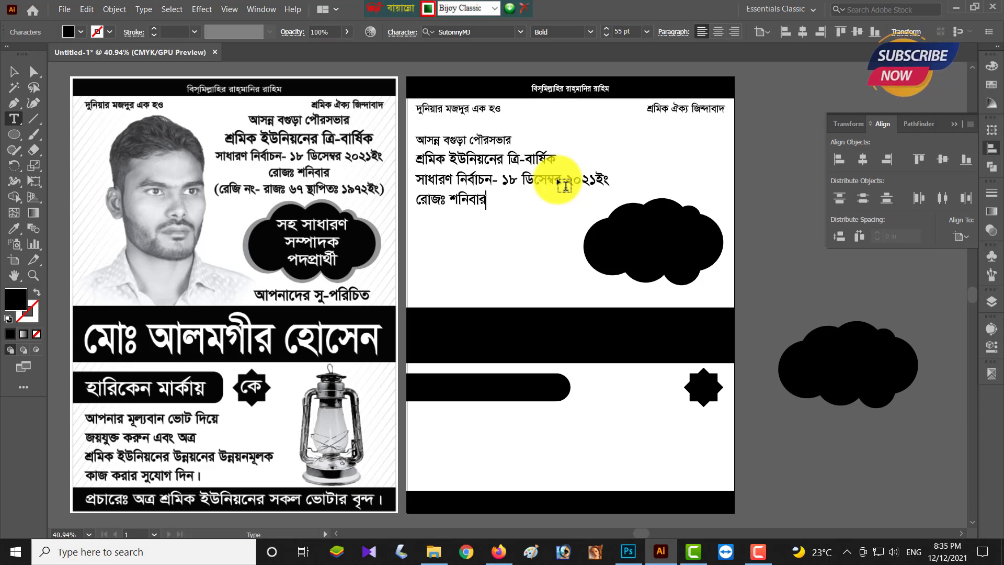
# - Set the third and fourth lines, ending with রোজঃ শনিবার, to 45 pt
pyautogui.hotkey('shift', 'Up')
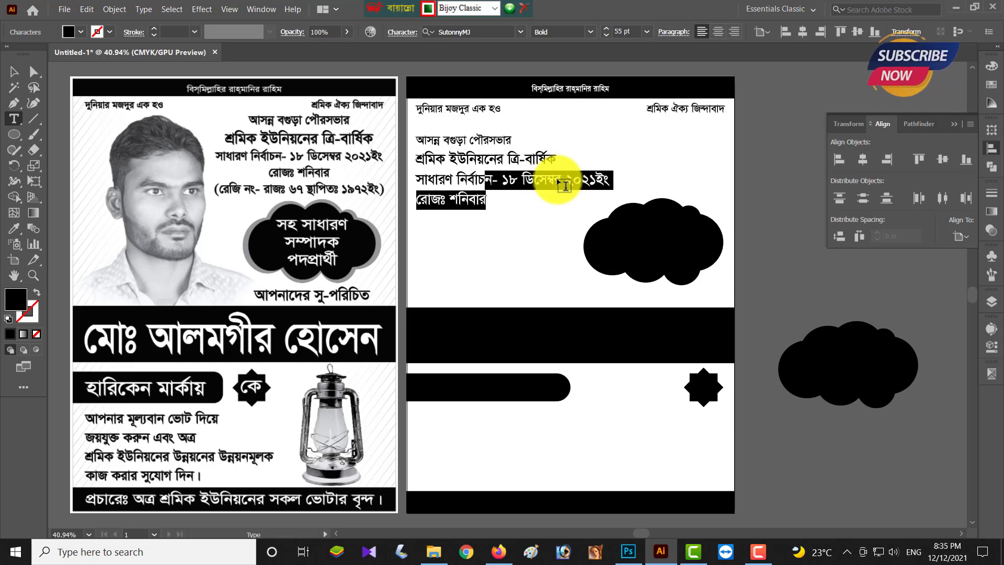
pyautogui.hotkey('shift', 'Left')
pyautogui.hotkey('shift', 'Left')
pyautogui.hotkey('shift', 'Left')
pyautogui.hotkey('shift', 'Left')
pyautogui.hotkey('shift', 'Left')
pyautogui.hotkey('shift', 'Left')
pyautogui.hotkey('shift', 'Left')
pyautogui.hotkey('shift', 'Left')
pyautogui.hotkey('shift', 'Left')
pyautogui.hotkey('shift', 'Left')
pyautogui.hotkey('shift', 'Left')
pyautogui.hotkey('shift', 'Left')
pyautogui.hotkey('shift', 'Left')
pyautogui.click(604, 31)
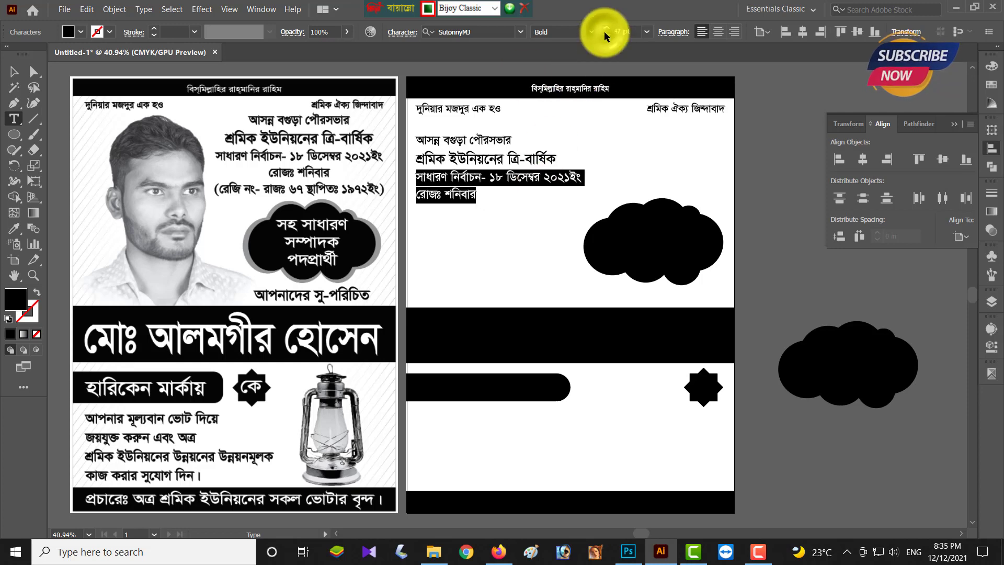
pyautogui.click(604, 31)
pyautogui.click(604, 32)
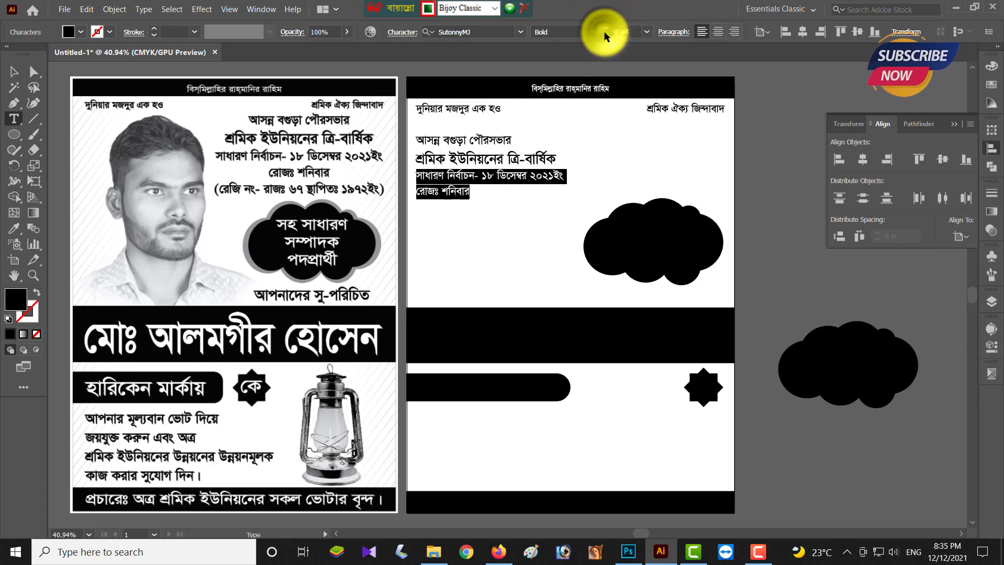
pyautogui.click(488, 139)
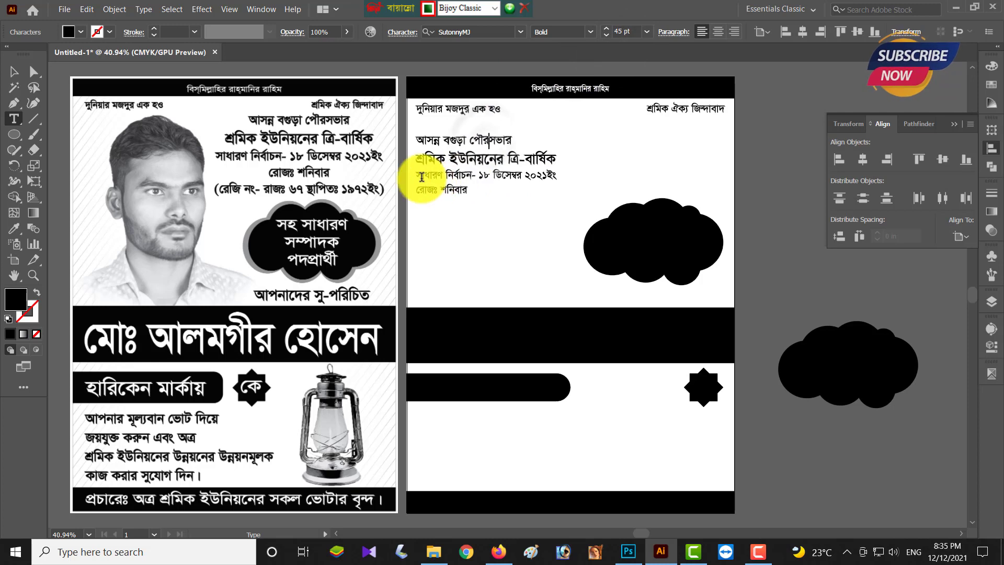
pyautogui.moveTo(419, 178); pyautogui.dragTo(472, 190)
pyautogui.click(604, 28)
pyautogui.click(605, 29)
pyautogui.click(605, 28)
pyautogui.click(604, 31)
pyautogui.click(603, 32)
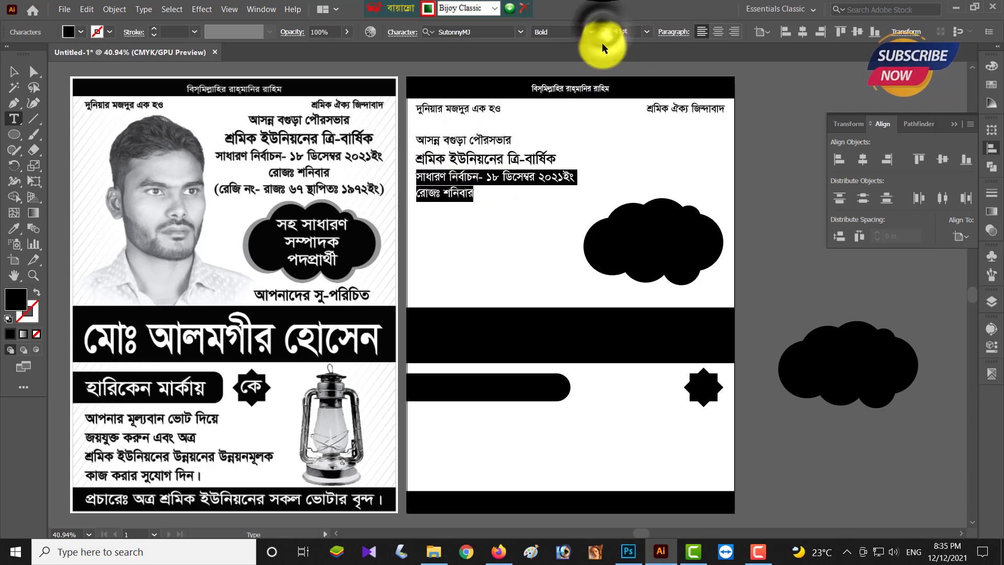
pyautogui.click(449, 198)
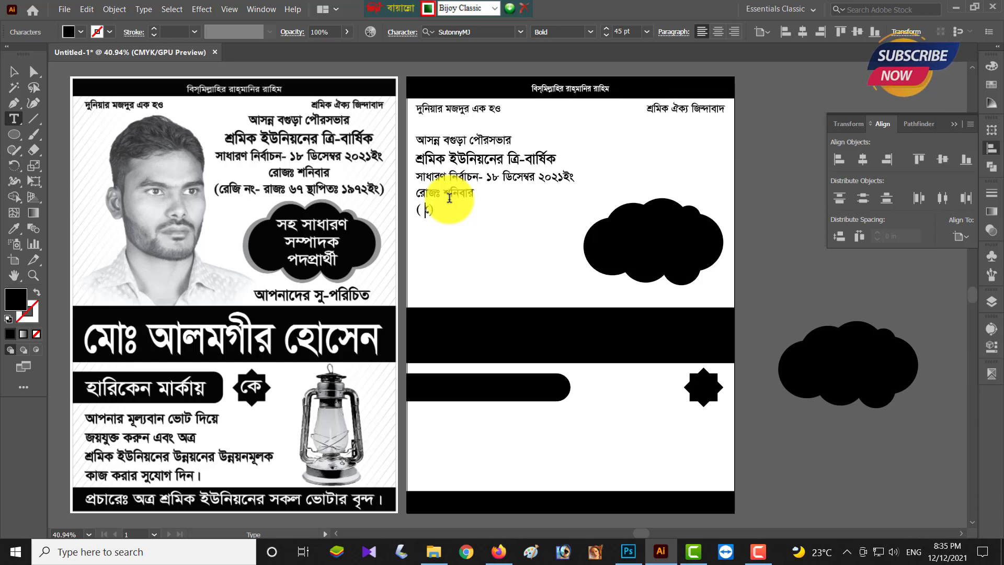
# - Type the registration line রেজি নং - রাজঃ ৬৭ স্থাপিতঃ ১৯৭২ইং and settle its size at about 46 pt
pyautogui.write('রজি')
pyautogui.write('নং')
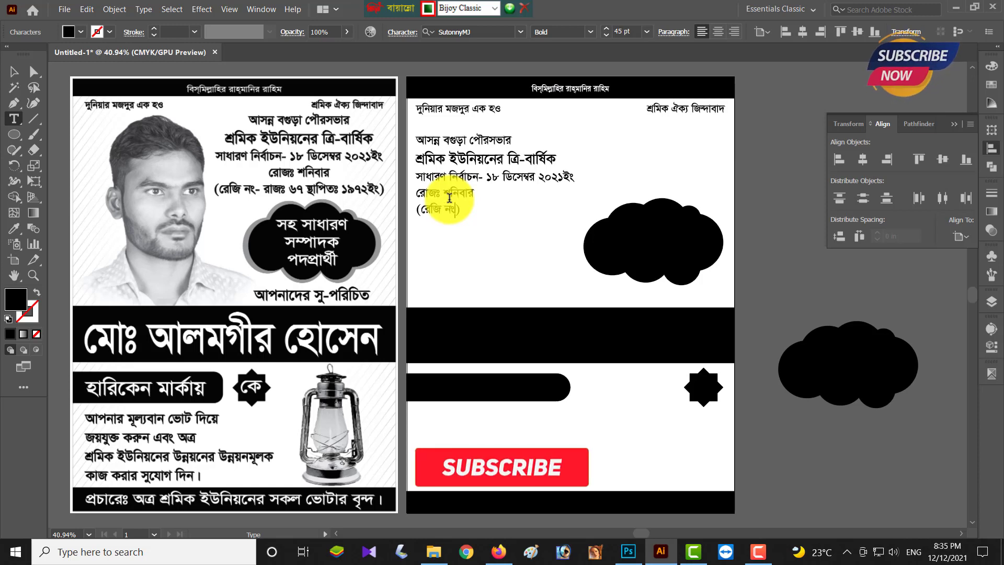
pyautogui.write(' - রাজঃ ৬৭')
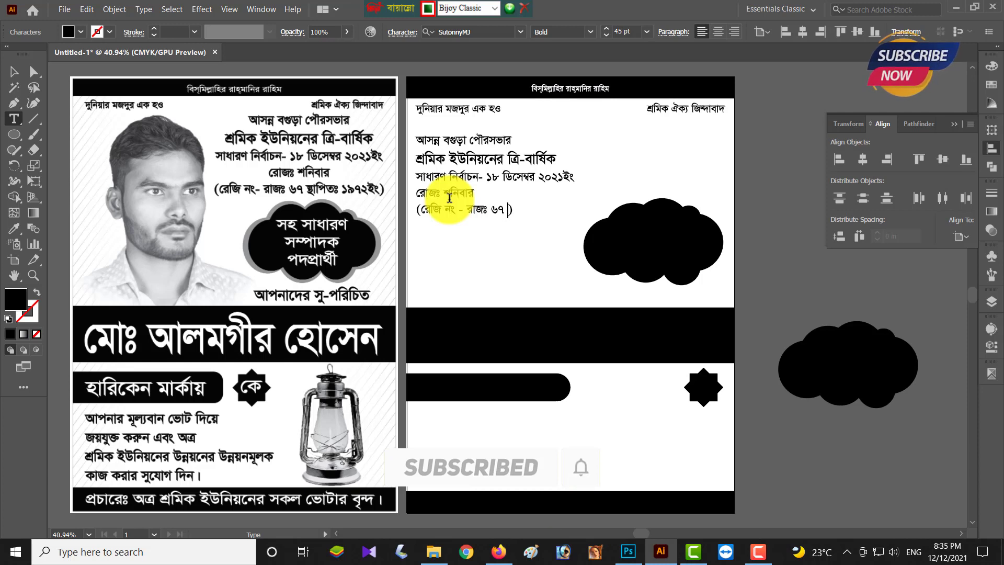
pyautogui.write(' স্থাপিতঃ ১৯৭২ইং')
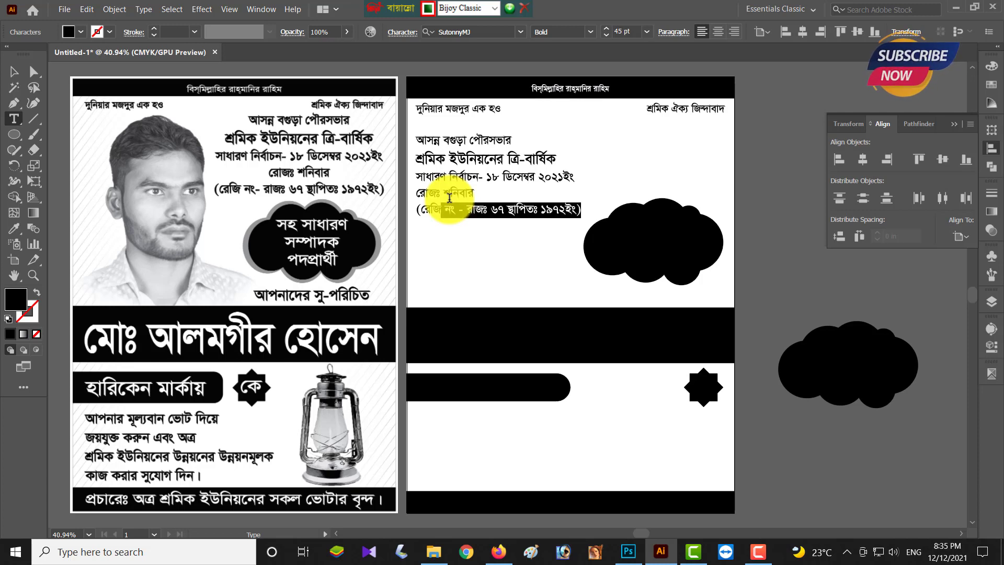
pyautogui.click(605, 29)
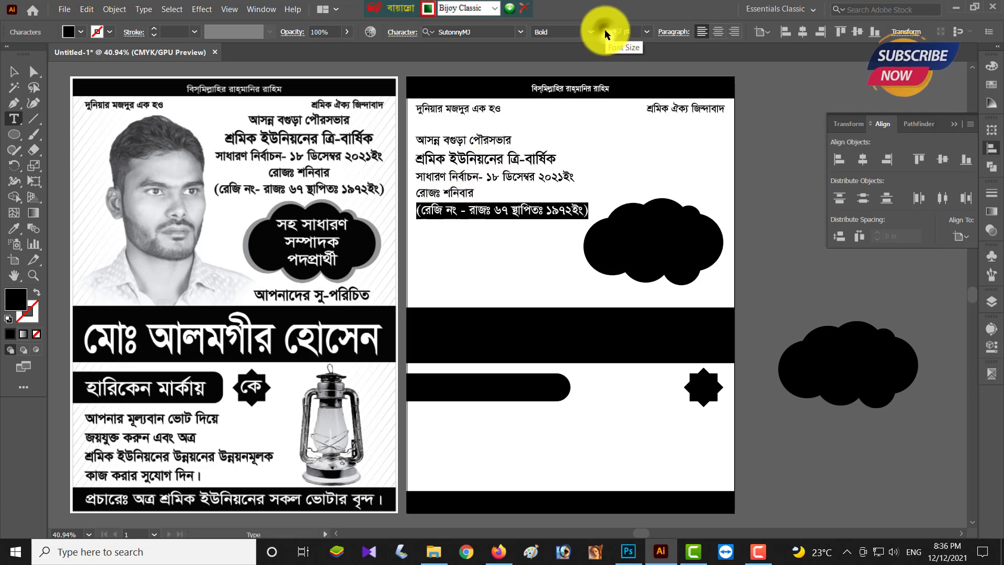
pyautogui.click(605, 30)
pyautogui.click(605, 29)
pyautogui.click(605, 29)
pyautogui.click(605, 30)
pyautogui.click(604, 34)
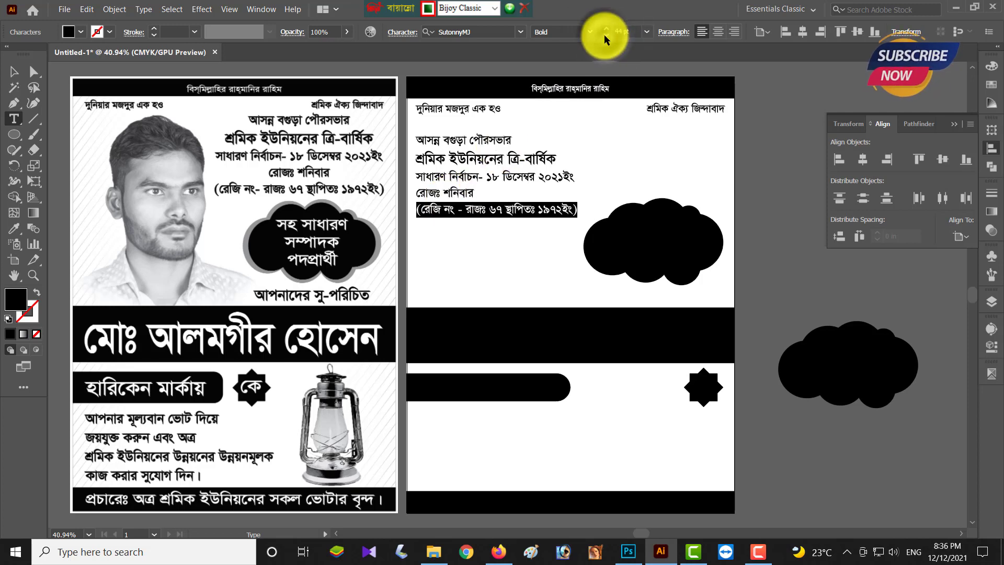
pyautogui.click(604, 35)
pyautogui.click(604, 35)
pyautogui.click(604, 35)
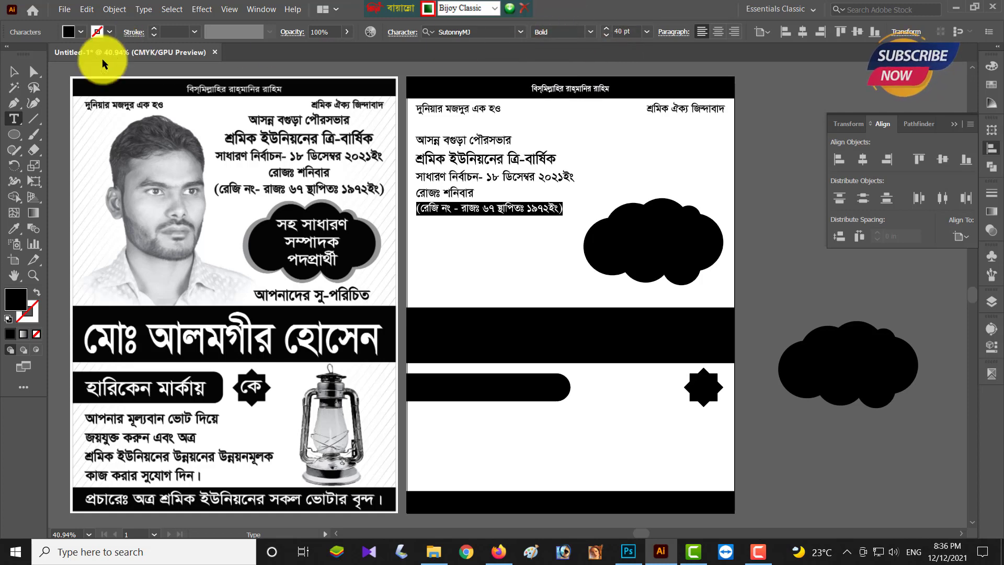
# - Centre the header block's lines, move it to the top-right, and tighten its leading
pyautogui.press('Escape')
pyautogui.click(717, 32)
pyautogui.hotkey('shift', 'Right')
pyautogui.hotkey('shift', 'Right')
pyautogui.hotkey('shift', 'Right')
pyautogui.hotkey('shift', 'Right')
pyautogui.hotkey('shift', 'Right')
pyautogui.hotkey('shift', 'Right')
pyautogui.hotkey('shift', 'Right')
pyautogui.hotkey('shift', 'Right')
pyautogui.hotkey('shift', 'Right')
pyautogui.hotkey('shift', 'Right')
pyautogui.hotkey('shift', 'Right')
pyautogui.hotkey('shift', 'Right')
pyautogui.hotkey('shift', 'Right')
pyautogui.hotkey('shift', 'Right')
pyautogui.hotkey('shift', 'Right')
pyautogui.hotkey('shift', 'Right')
pyautogui.hotkey('shift', 'Right')
pyautogui.hotkey('shift', 'Right')
pyautogui.hotkey('shift', 'Right')
pyautogui.hotkey('shift', 'Right')
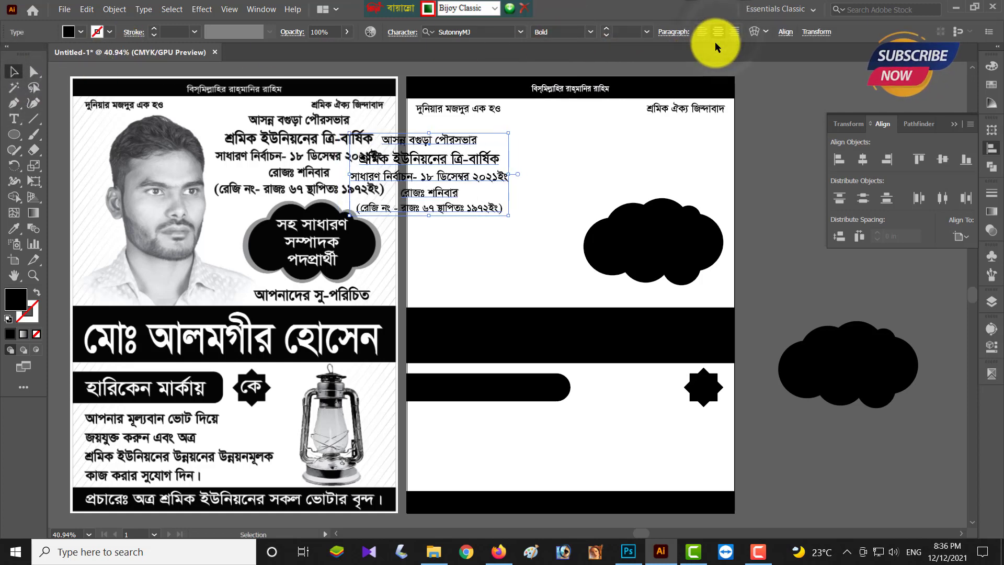
pyautogui.hotkey('shift', 'Right')
pyautogui.hotkey('shift', 'Right')
pyautogui.hotkey('shift', 'Right')
pyautogui.hotkey('shift', 'Right')
pyautogui.hotkey('shift', 'Right')
pyautogui.hotkey('shift', 'Right')
pyautogui.hotkey('shift', 'Right')
pyautogui.hotkey('shift', 'Right')
pyautogui.hotkey('shift', 'Right')
pyautogui.hotkey('shift', 'Right')
pyautogui.hotkey('shift', 'Right')
pyautogui.hotkey('shift', 'Right')
pyautogui.hotkey('shift', 'Right')
pyautogui.hotkey('shift', 'Right')
pyautogui.hotkey('shift', 'Right')
pyautogui.hotkey('shift', 'Right')
pyautogui.hotkey('shift', 'Right')
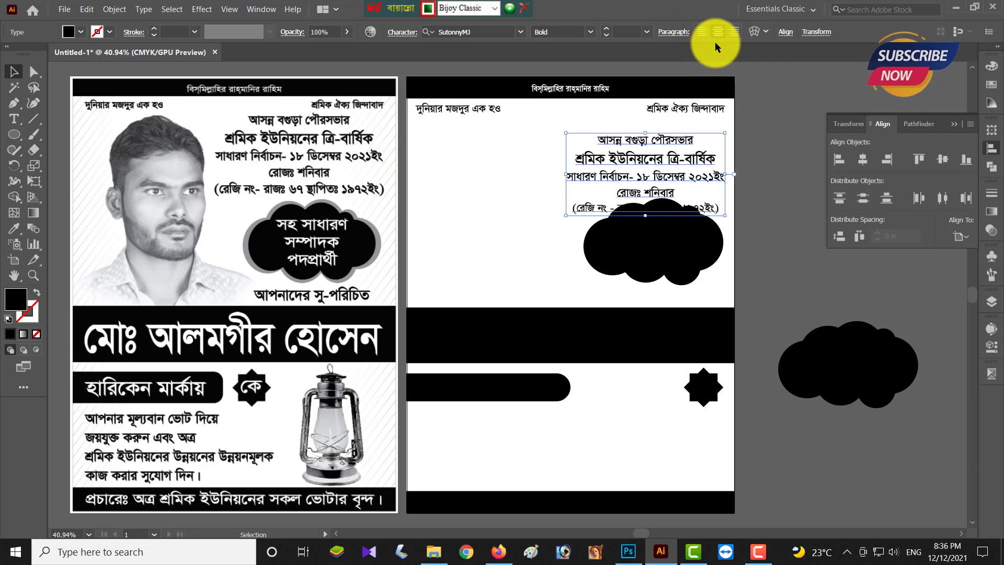
pyautogui.hotkey('shift', 'Up')
pyautogui.hotkey('shift', 'Up')
pyautogui.hotkey('shift', 'Up')
pyautogui.hotkey('shift', 'Up')
pyautogui.hotkey('shift', 'Up')
pyautogui.hotkey('shift', 'Up')
pyautogui.hotkey('alt', 'Up')
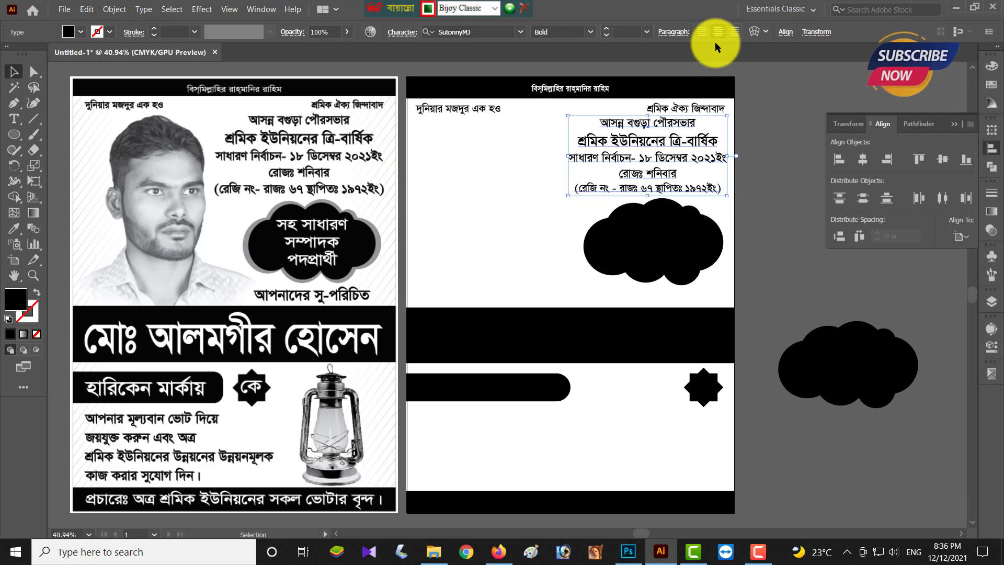
pyautogui.press('Down')
pyautogui.press('Down')
pyautogui.press('Down')
pyautogui.click(762, 249)
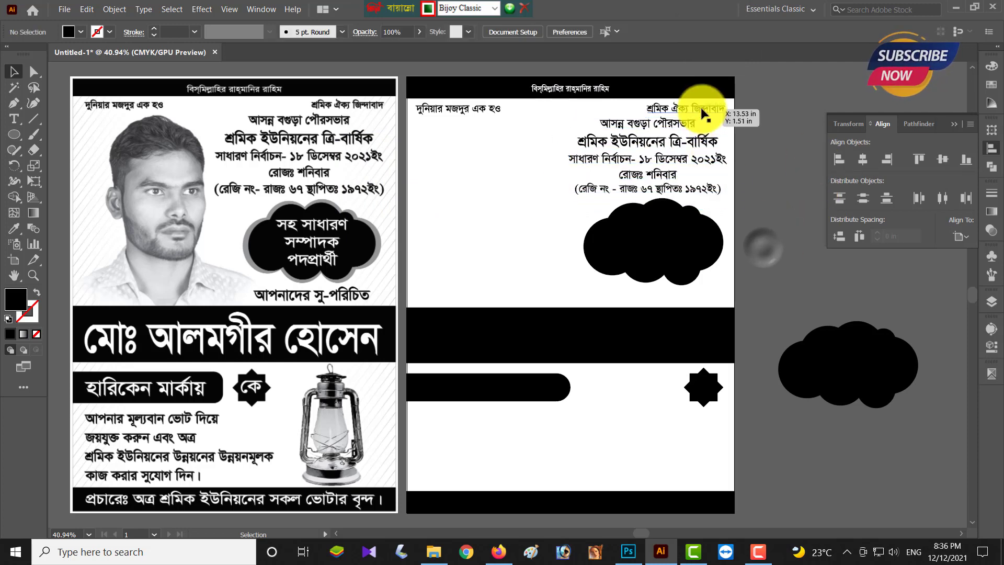
# - Copy a slogan line below the cloud and retype it as আপনাদের সু-পরিচিত
pyautogui.moveTo(702, 109); pyautogui.dragTo(703, 296)
pyautogui.tripleClick(702, 297)
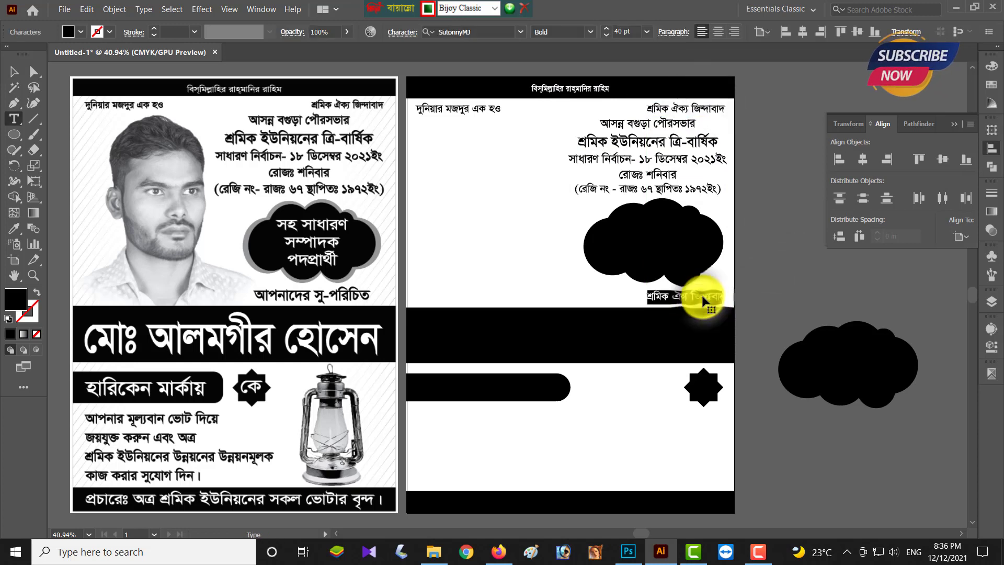
pyautogui.write('আপনাদের')
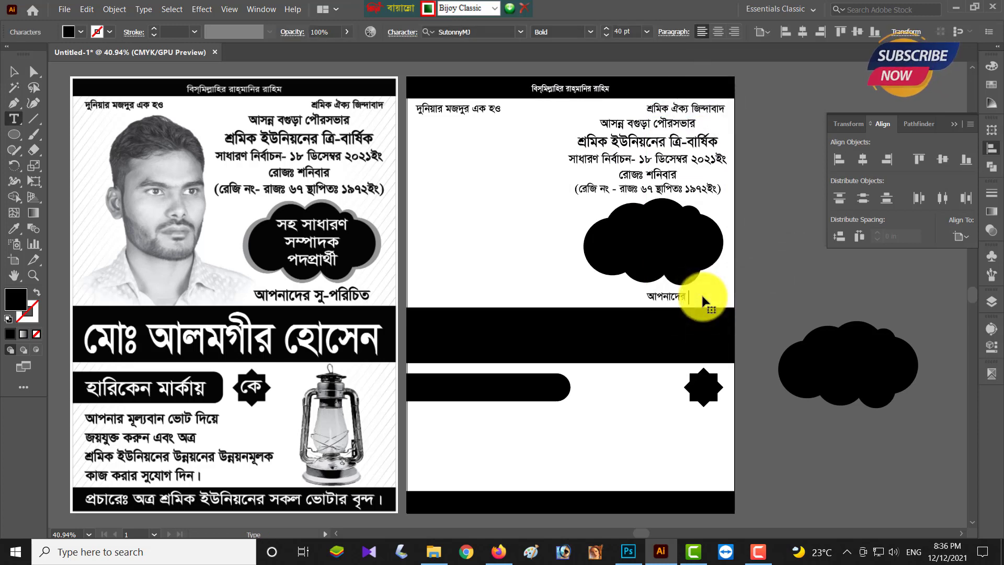
pyautogui.write(' সু-পরিচিত')
pyautogui.click(14, 72)
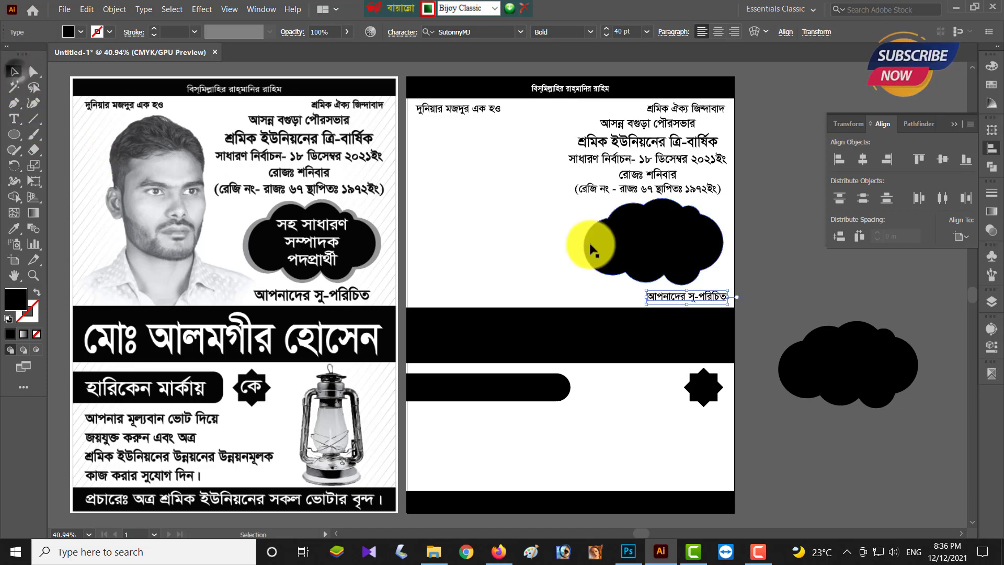
pyautogui.doubleClick(676, 260)
pyautogui.click(864, 163)
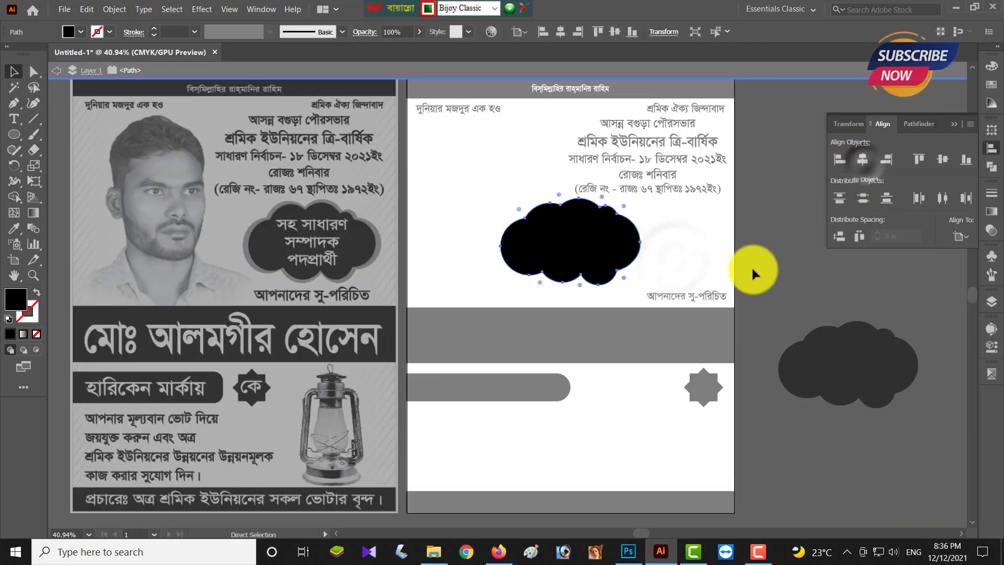
# - Centre the আপনাদের সু-পরিচিত line horizontally under the cloud, using the cloud as key object
pyautogui.hotkey('ctrl', 'z')
pyautogui.doubleClick(765, 270)
pyautogui.click(689, 262)
pyautogui.keyDown('shift'); pyautogui.click(696, 297); pyautogui.keyUp('shift')
pyautogui.click(686, 257)
pyautogui.click(863, 159)
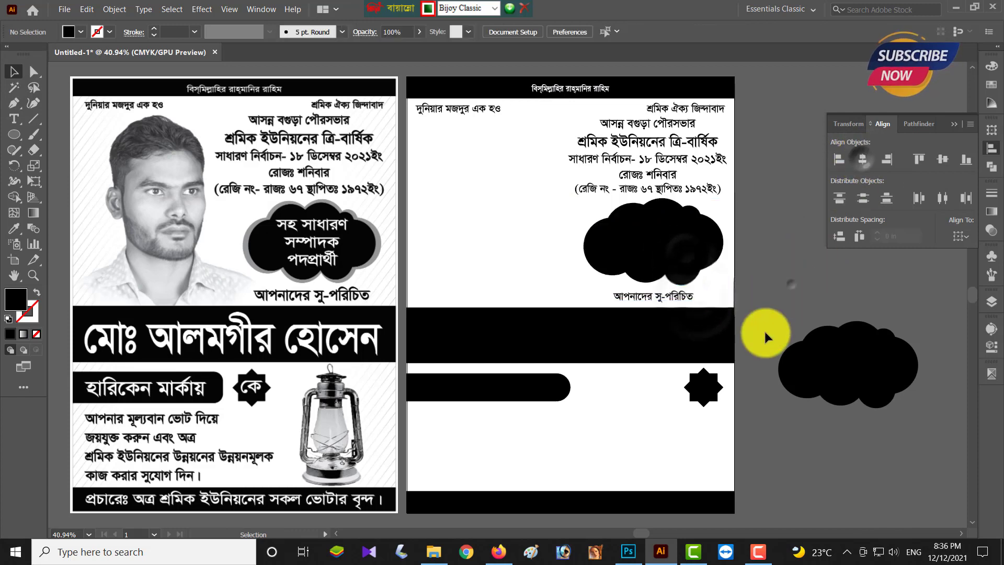
# - Shrink the front cloud copy and set the back cloud to K 40, leaving a grey rim
pyautogui.click(669, 274)
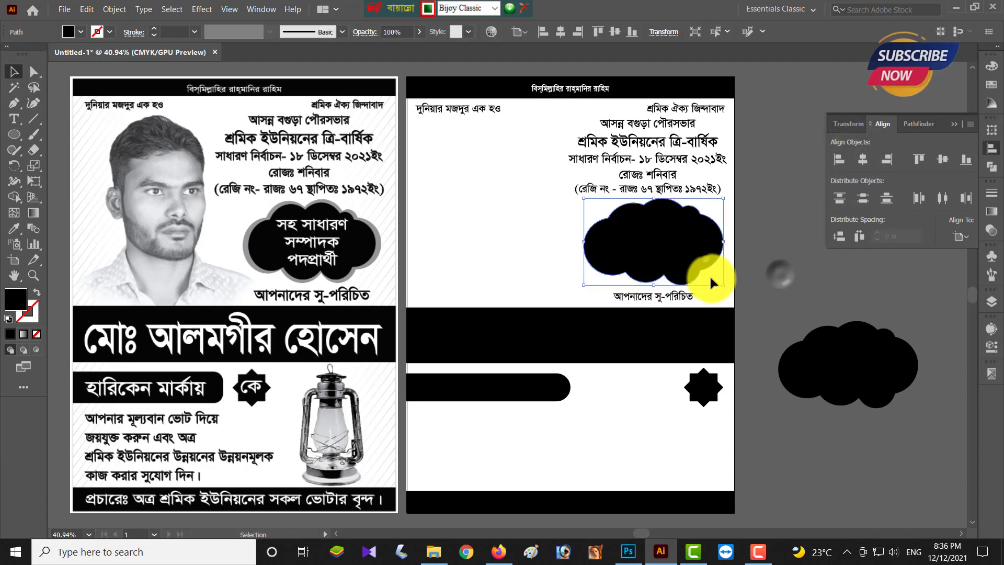
pyautogui.moveTo(723, 284); pyautogui.dragTo(719, 283)
pyautogui.click(758, 275)
pyautogui.click(720, 254)
pyautogui.click(991, 66)
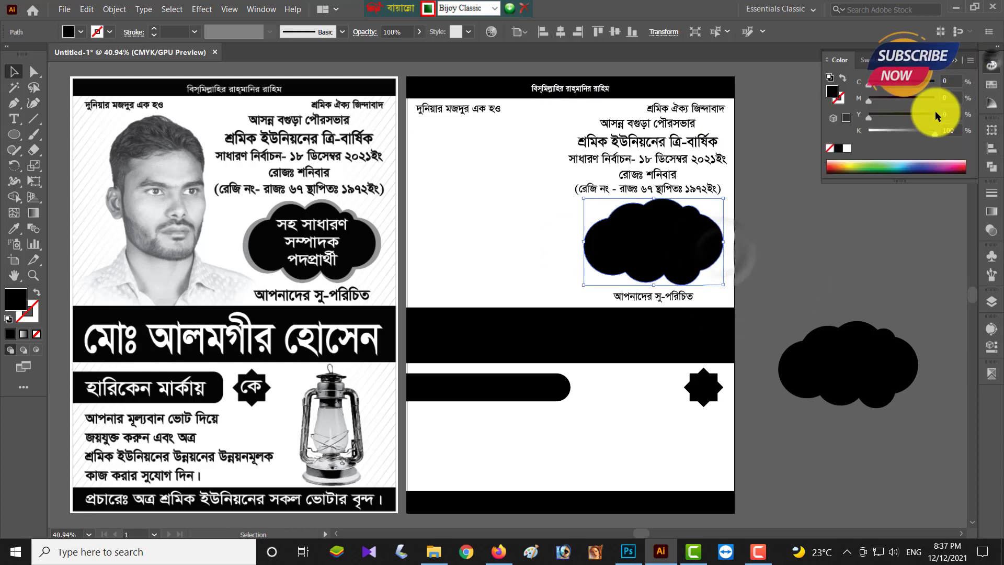
pyautogui.moveTo(951, 131); pyautogui.dragTo(937, 130)
pyautogui.write('40')
pyautogui.press('Return')
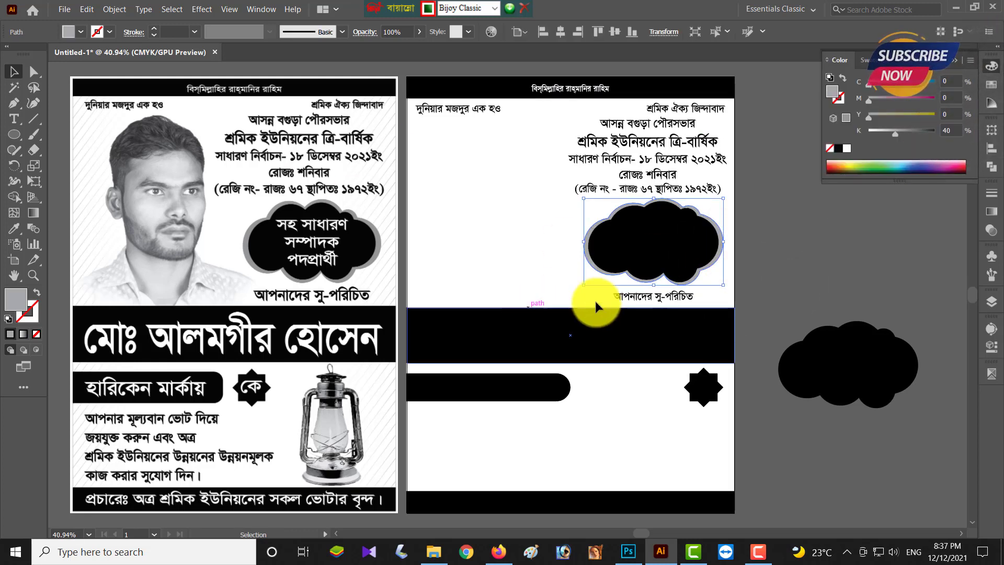
pyautogui.click(795, 281)
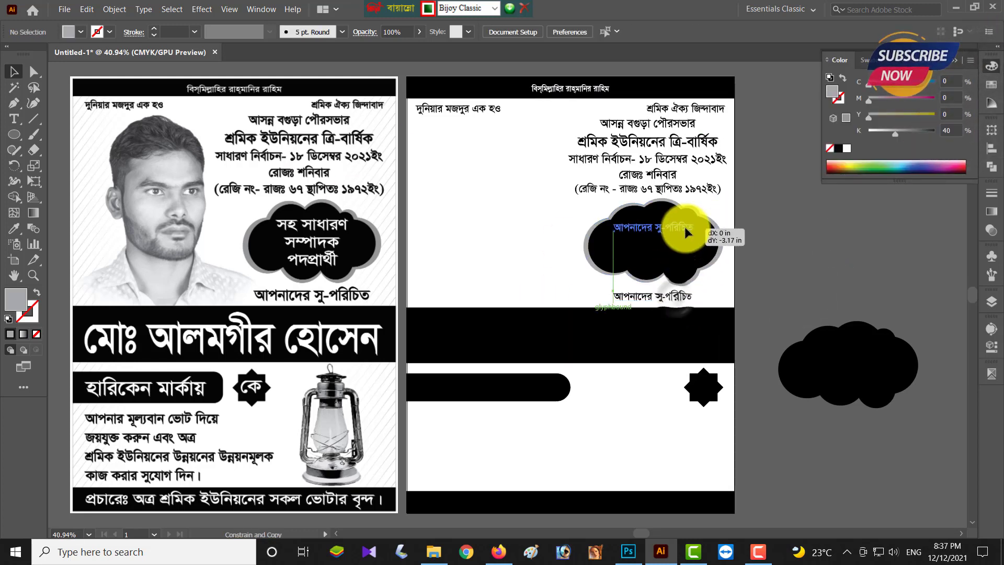
# - Copy the caption into the cloud in white and retype it as three lines: সহ সাধারণ / সম্পাদক / পদপ্রার্থী
pyautogui.press('t')
pyautogui.click(686, 234)
pyautogui.click(78, 32)
pyautogui.click(27, 55)
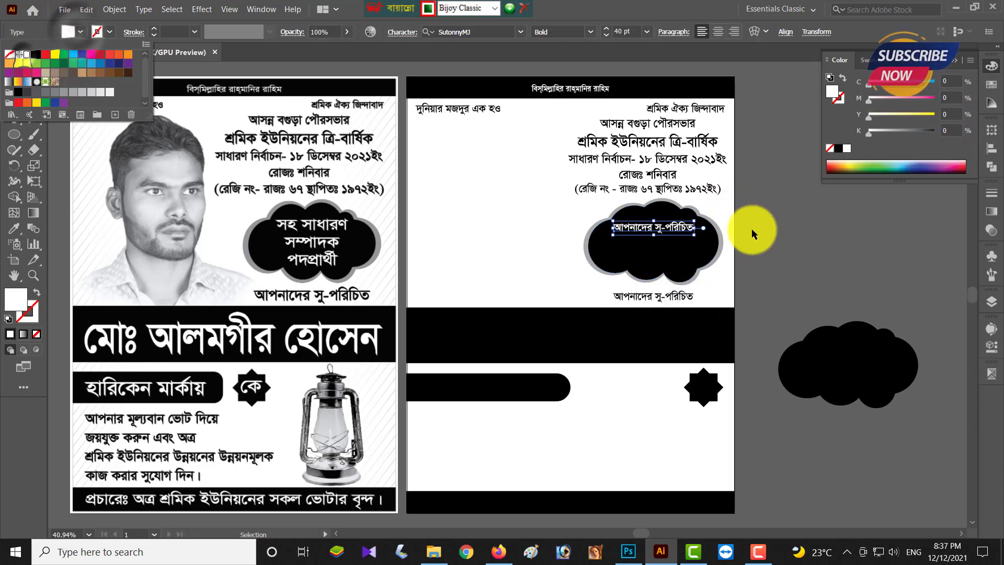
pyautogui.click(672, 230)
pyautogui.doubleClick(686, 229)
pyautogui.hotkey('ctrl', 'a')
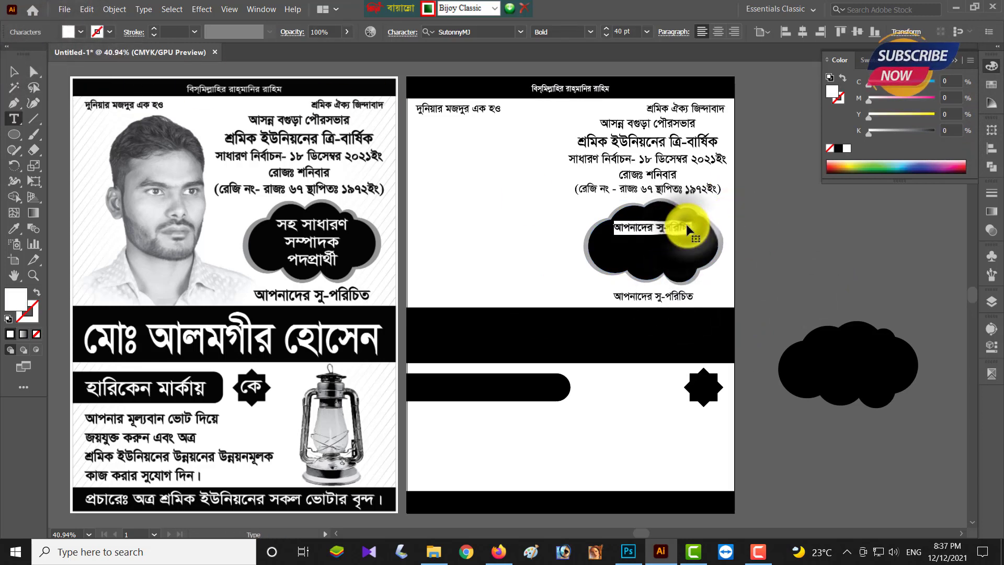
pyautogui.write('সহ সাধারণ')
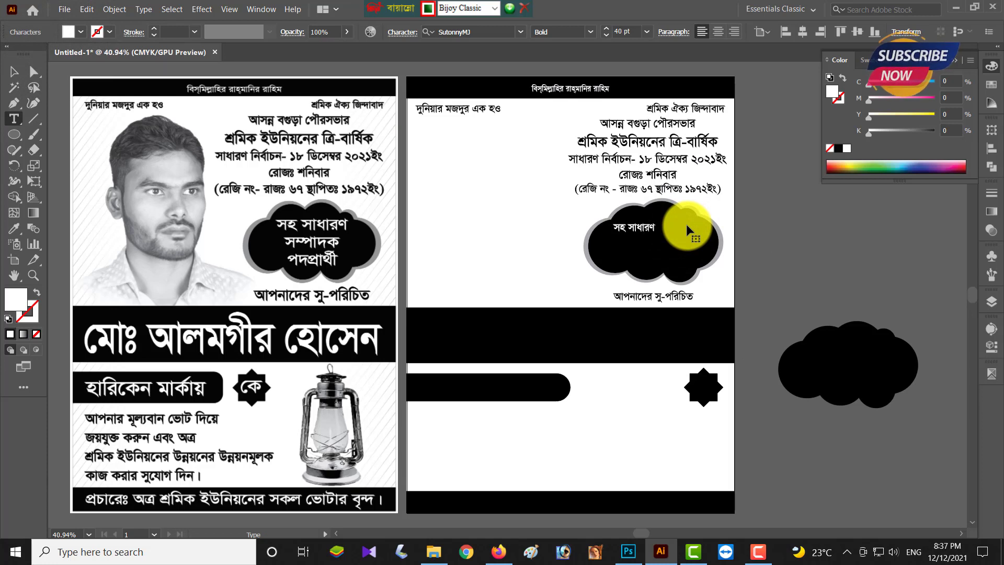
pyautogui.press('Return')
pyautogui.write('সম্পাদক')
pyautogui.press('Return')
pyautogui.write('পদপ্রার্থী')
# - Centre-align the cloud caption, tighten its leading, enlarge it, and centre it horizontally in the cloud
pyautogui.click(13, 71)
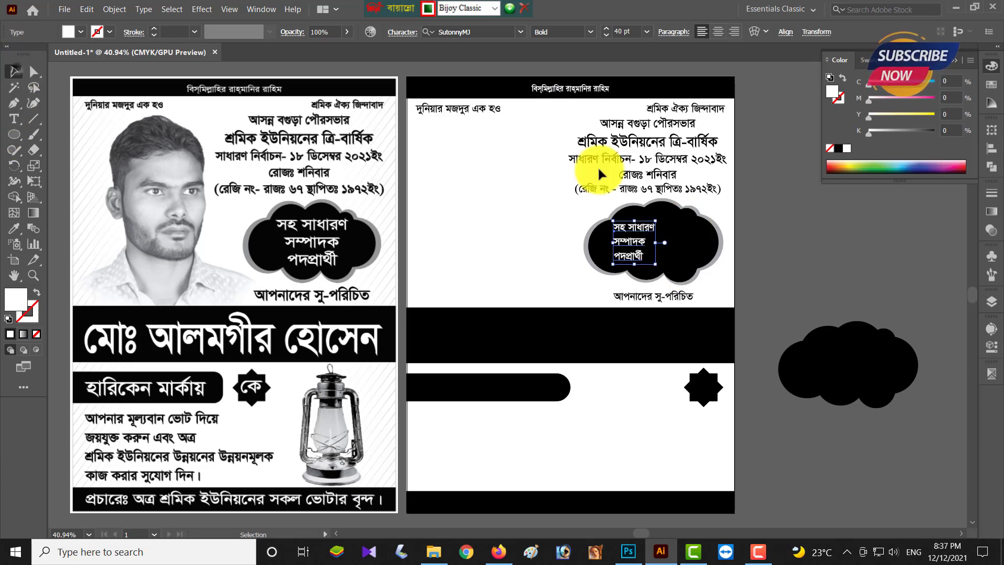
pyautogui.click(718, 32)
pyautogui.hotkey('shift', 'Right')
pyautogui.hotkey('shift', 'Right')
pyautogui.hotkey('shift', 'Right')
pyautogui.hotkey('shift', 'Right')
pyautogui.hotkey('shift', 'Right')
pyautogui.hotkey('shift', 'Right')
pyautogui.hotkey('shift', 'Right')
pyautogui.hotkey('shift', 'Right')
pyautogui.hotkey('shift', 'Right')
pyautogui.hotkey('shift', 'Right')
pyautogui.hotkey('shift', 'Right')
pyautogui.hotkey('shift', 'Right')
pyautogui.hotkey('shift', 'Right')
pyautogui.hotkey('shift', 'Right')
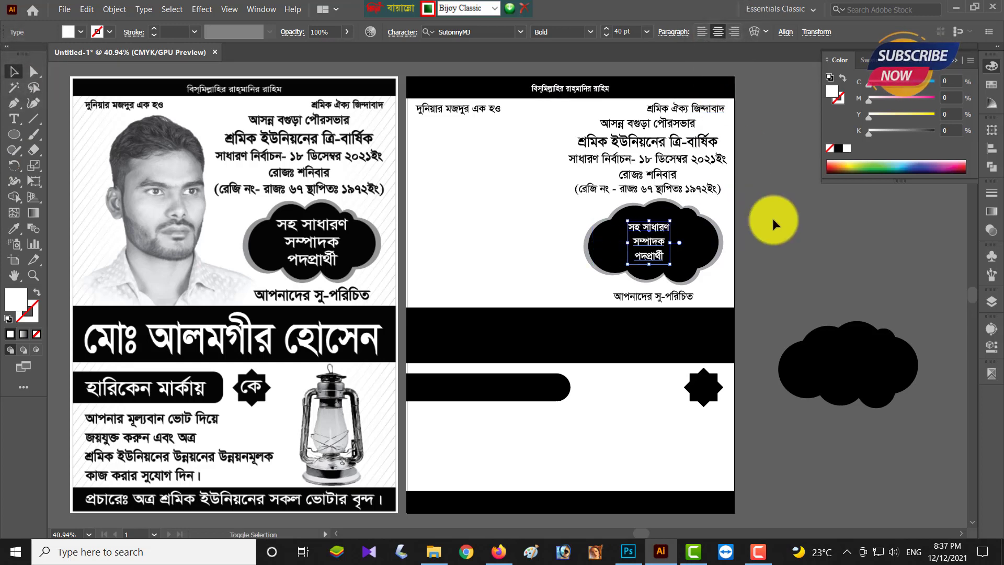
pyautogui.hotkey('alt', 'Up')
pyautogui.hotkey('alt', 'Up')
pyautogui.hotkey('alt', 'Up')
pyautogui.hotkey('alt', 'Up')
pyautogui.moveTo(676, 260); pyautogui.dragTo(690, 271)
pyautogui.hotkey('shift', 'Down')
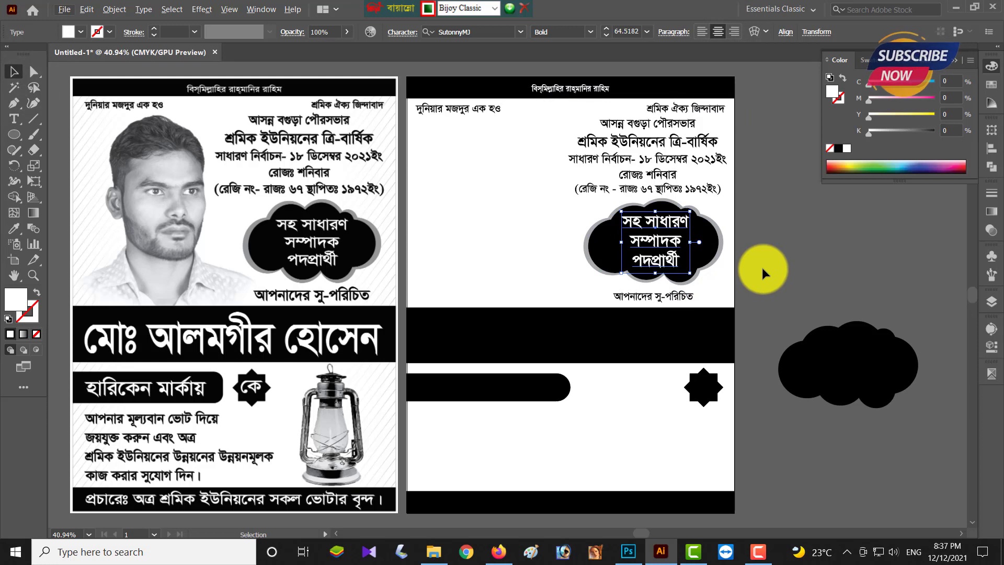
pyautogui.keyDown('shift'); pyautogui.click(702, 230); pyautogui.keyUp('shift')
pyautogui.click(991, 148)
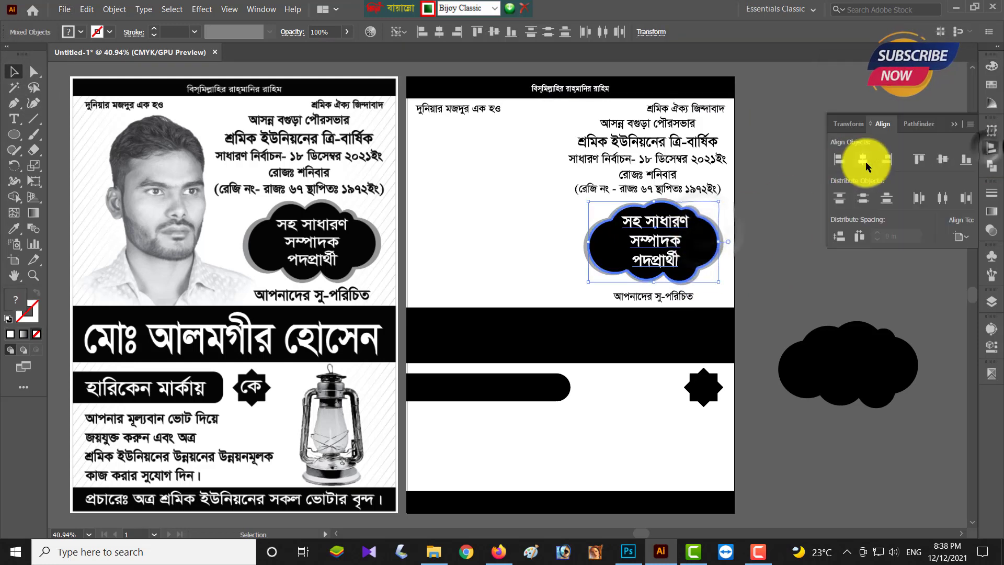
pyautogui.click(689, 247)
pyautogui.moveTo(687, 242); pyautogui.dragTo(689, 242)
# - Centre the আপনাদের সু-পরিচিত line horizontally on the cloud caption, then check the header text
pyautogui.scroll(-2, 779, 277)
pyautogui.click(679, 259)
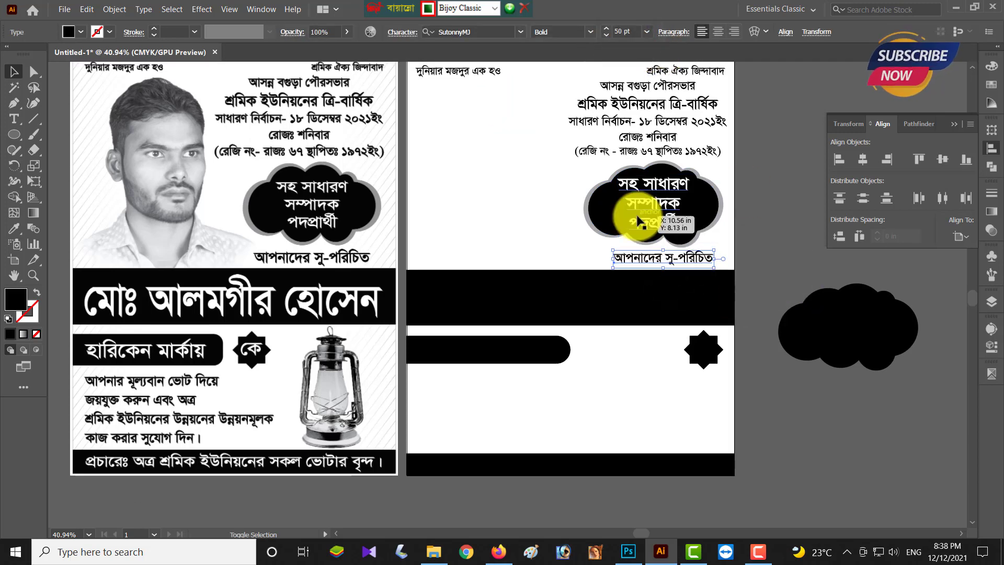
pyautogui.keyDown('shift'); pyautogui.click(634, 218); pyautogui.keyUp('shift')
pyautogui.click(862, 159)
pyautogui.click(778, 193)
pyautogui.scroll(2, 773, 262)
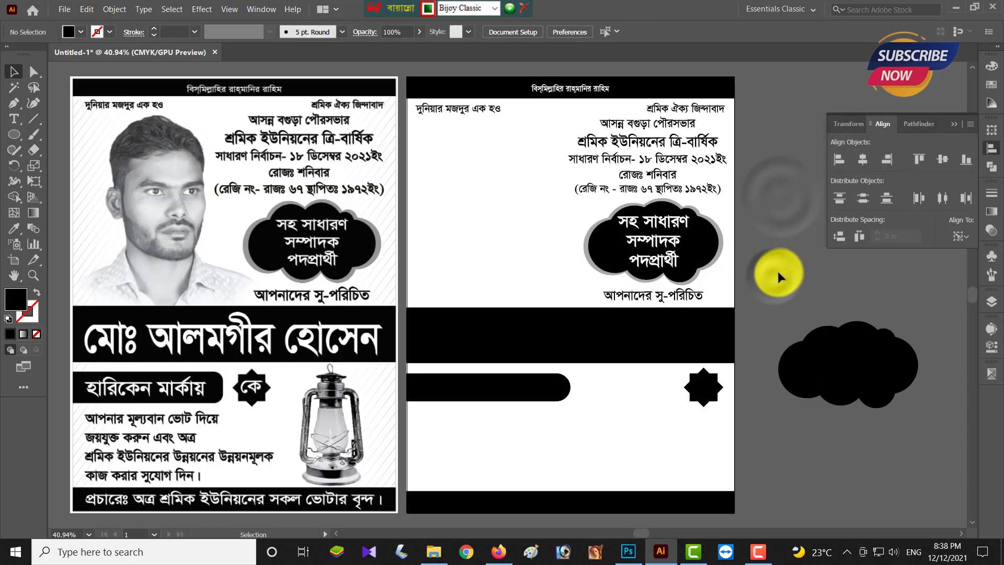
pyautogui.scroll(-1, 575, 180)
pyautogui.click(645, 180)
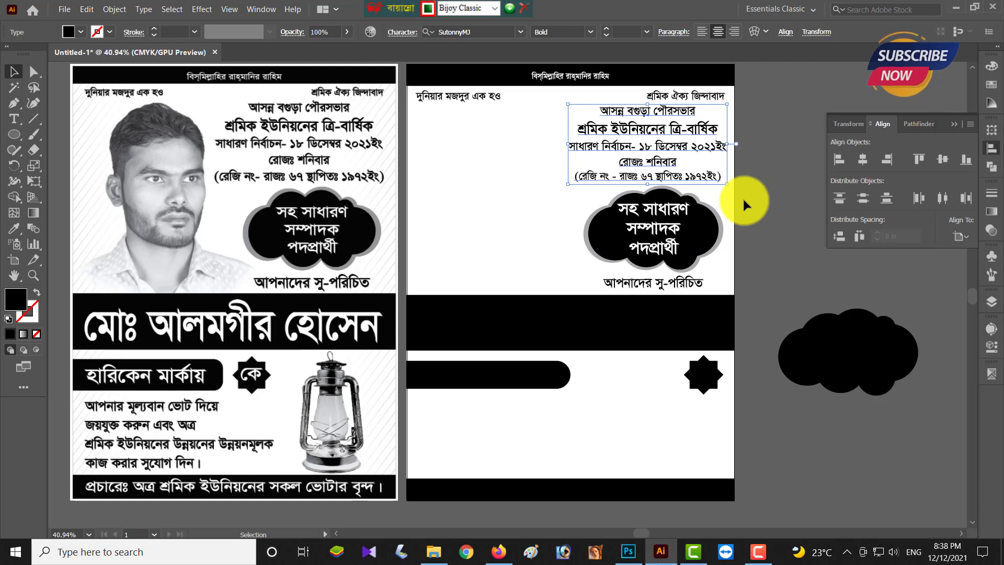
pyautogui.click(779, 210)
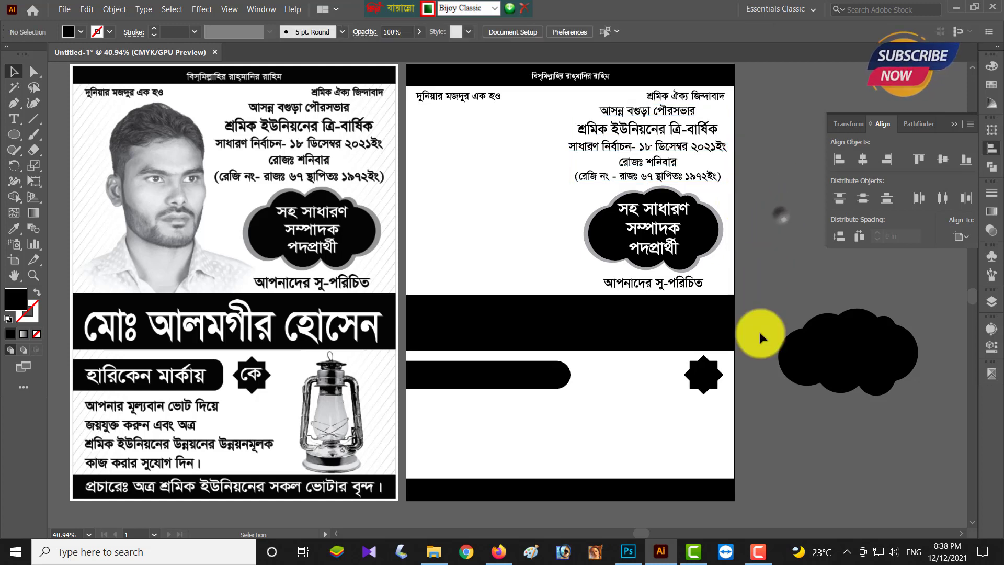
# - Copy the white cloud caption onto the black bar, retype it as the candidate's name, and centre it
pyautogui.scroll(-1, 774, 324)
pyautogui.moveTo(639, 210); pyautogui.dragTo(644, 313)
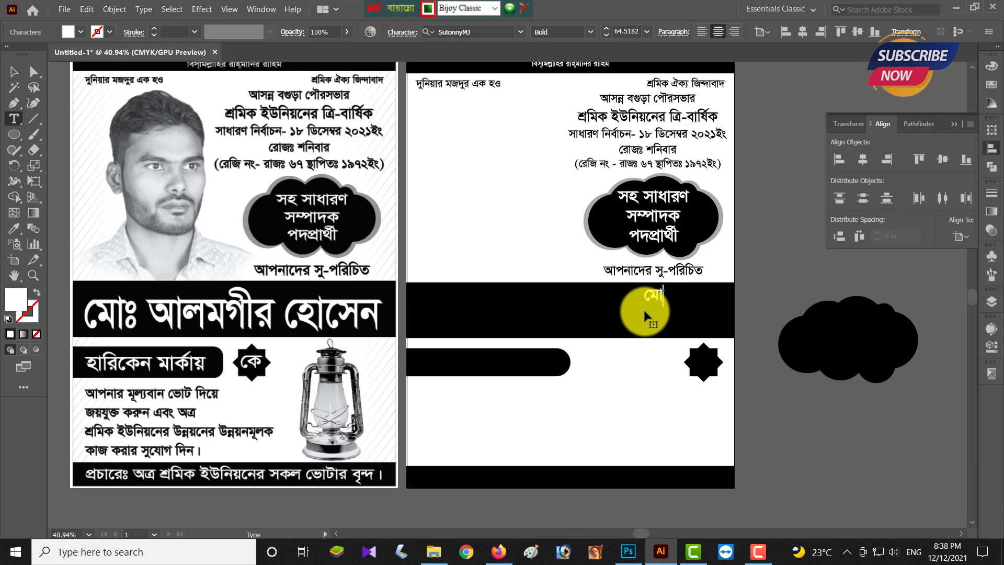
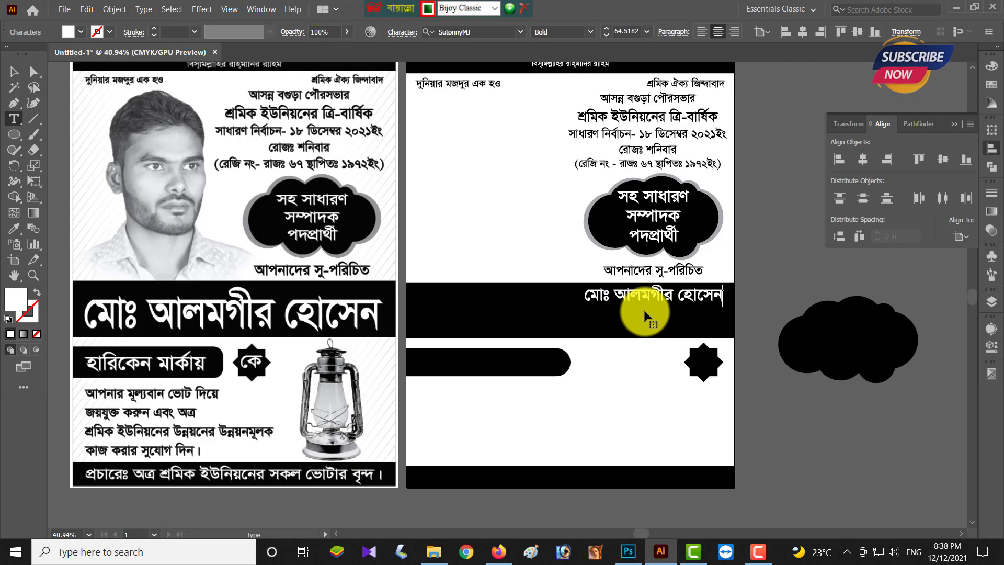
pyautogui.click(14, 72)
pyautogui.click(862, 159)
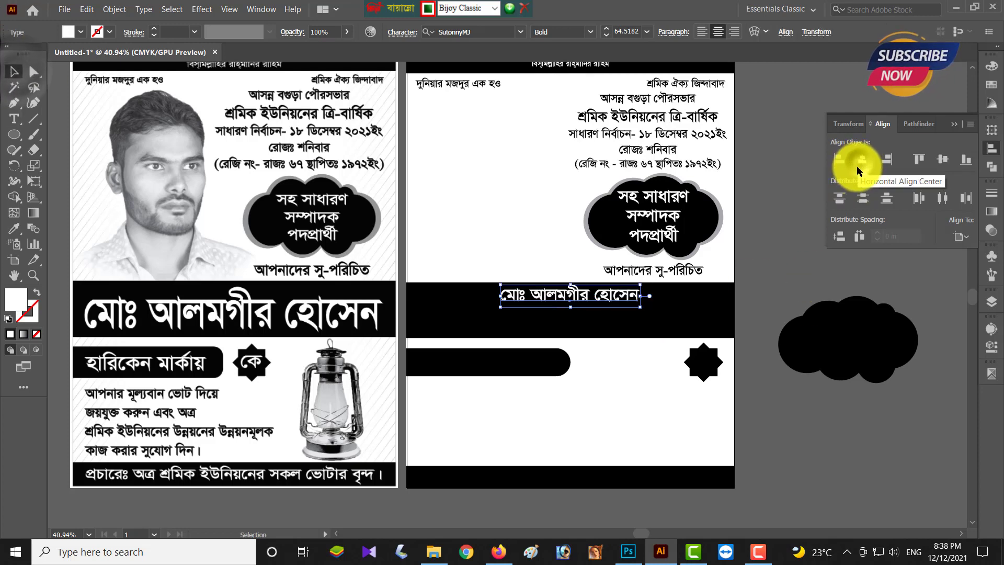
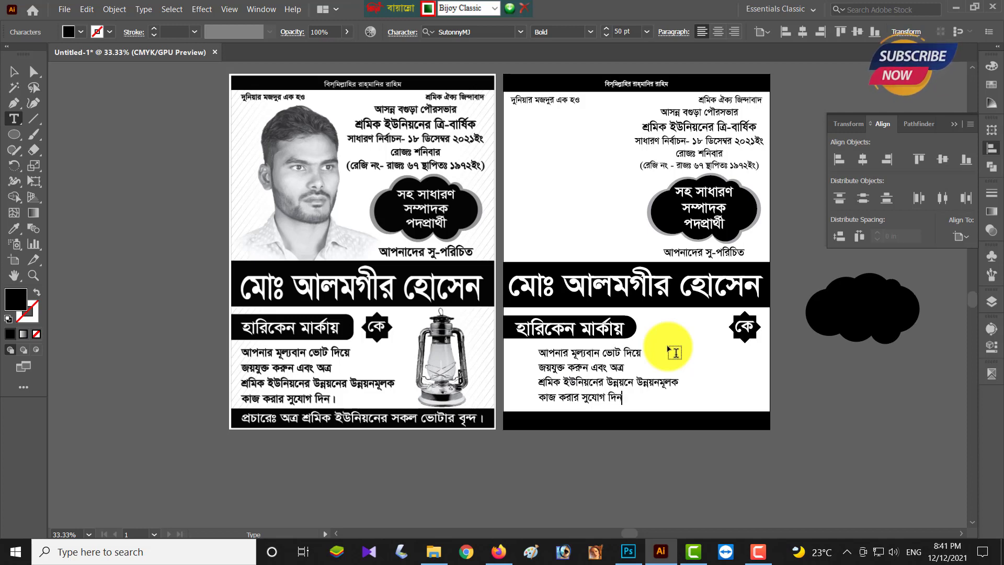
# - Select the appeal text box and nudge it into position with the arrow keys
pyautogui.click(15, 71)
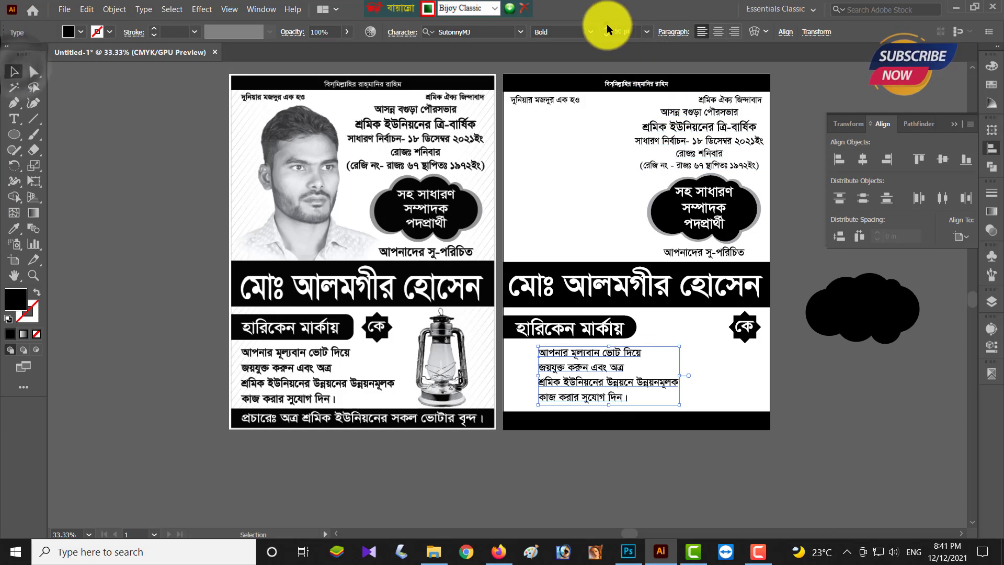
pyautogui.scroll(10, 606, 27)
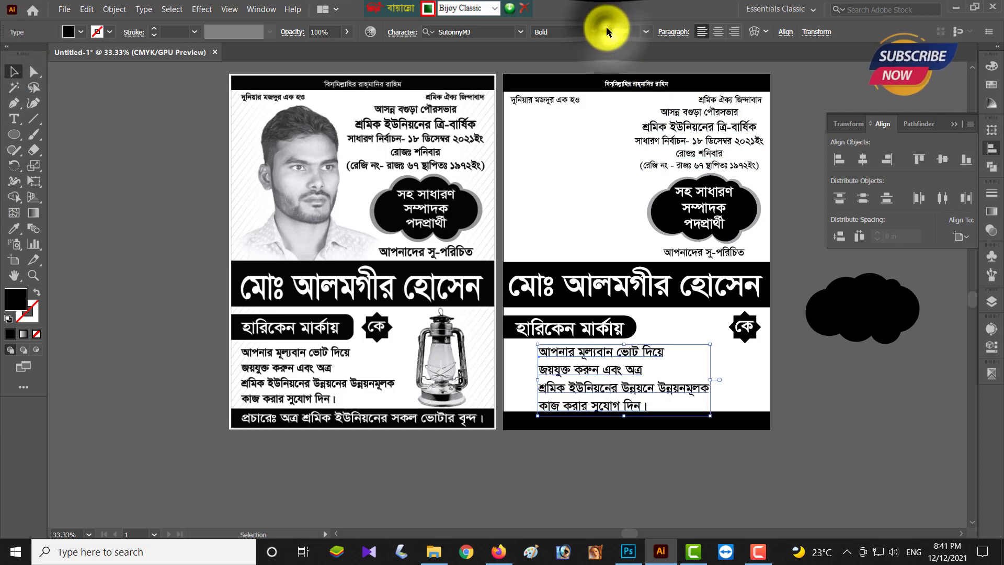
pyautogui.scroll(8, 606, 26)
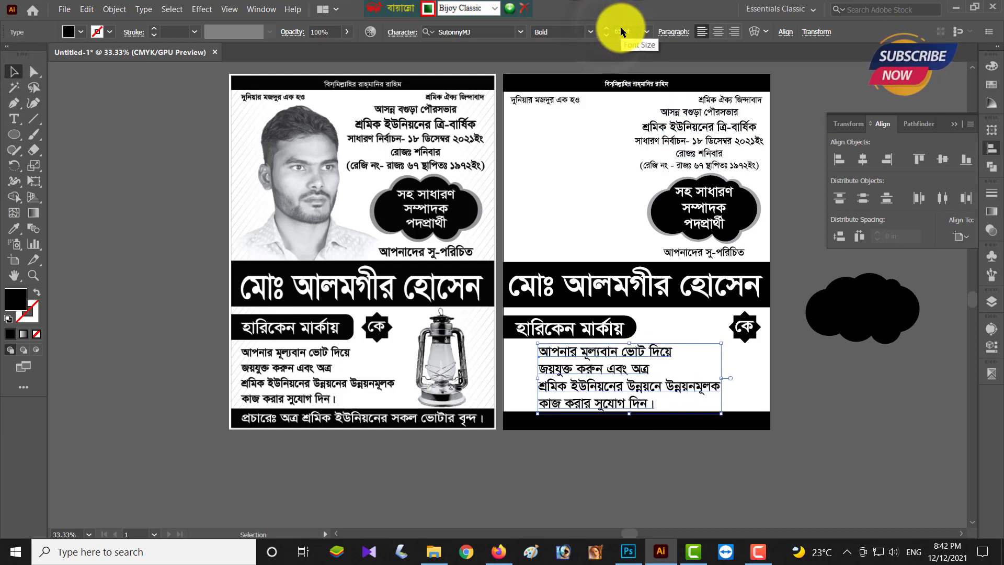
pyautogui.hotkey('shift', 'Left')
pyautogui.hotkey('shift', 'Left')
pyautogui.hotkey('shift', 'Left')
pyautogui.hotkey('shift', 'Left')
pyautogui.hotkey('shift', 'Left')
pyautogui.hotkey('shift', 'Left')
pyautogui.hotkey('shift', 'Left')
pyautogui.hotkey('shift', 'Left')
pyautogui.hotkey('shift', 'Left')
pyautogui.hotkey('shift', 'Left')
pyautogui.hotkey('shift', 'Left')
pyautogui.hotkey('shift', 'Left')
pyautogui.hotkey('shift', 'Left')
pyautogui.hotkey('shift', 'Left')
pyautogui.hotkey('shift', 'Left')
pyautogui.press('Up')
pyautogui.press('Up')
pyautogui.press('Up')
pyautogui.press('Up')
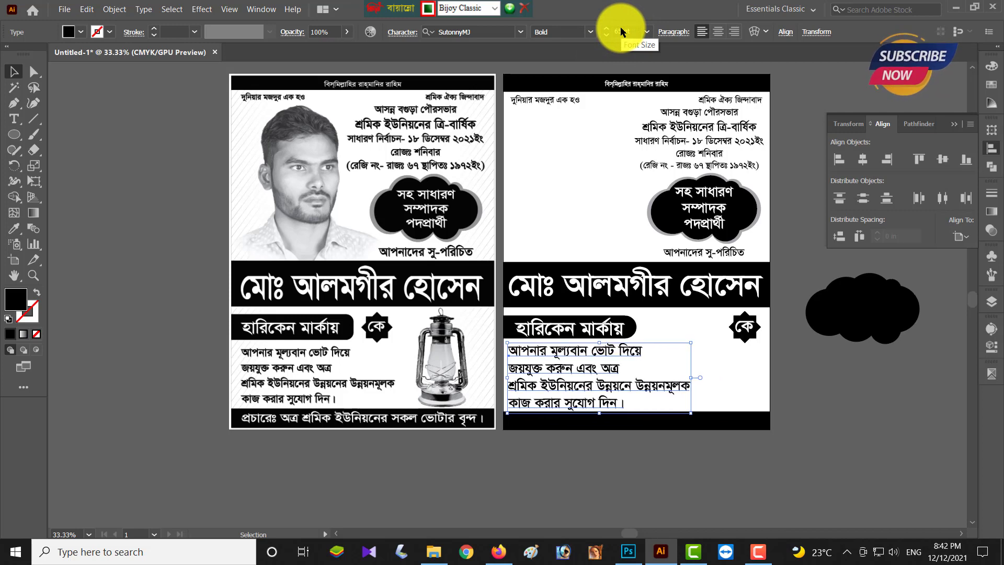
# - Tighten the letter spacing of the appeal's long third line
pyautogui.click(732, 455)
pyautogui.tripleClick(633, 386)
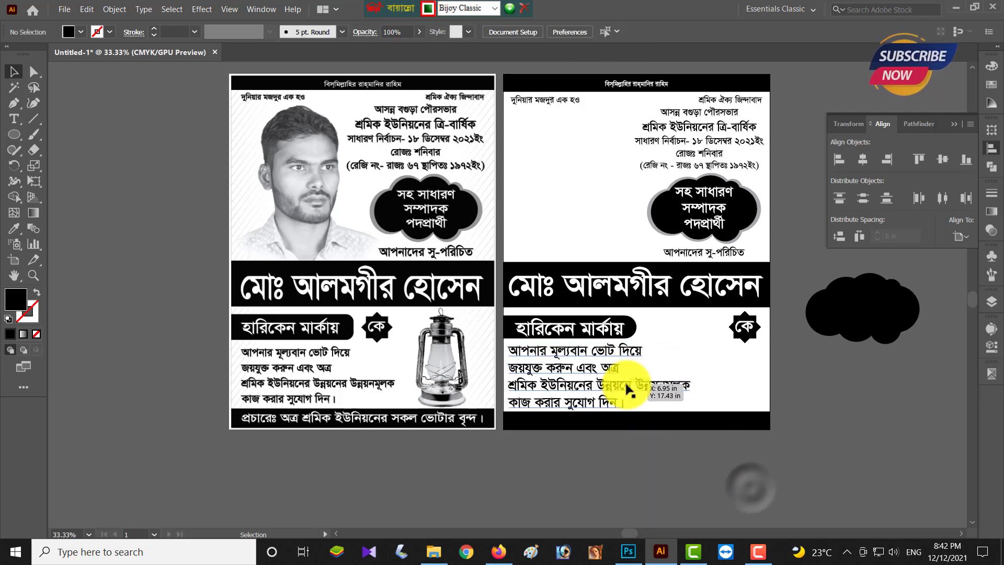
pyautogui.click(991, 347)
pyautogui.click(915, 367)
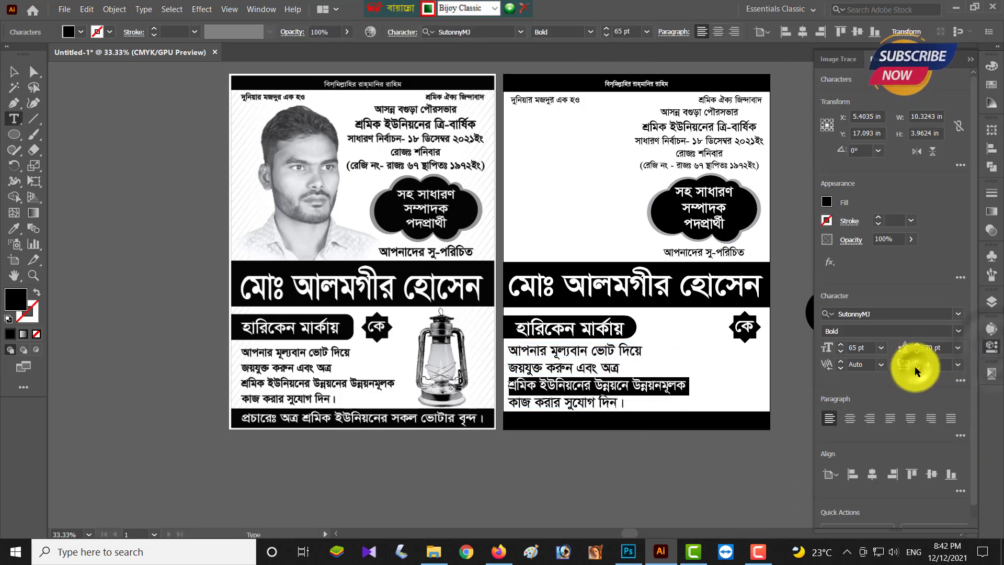
pyautogui.click(916, 367)
pyautogui.click(915, 367)
# - Step the appeal text size down to 60 pt
pyautogui.click(13, 71)
pyautogui.click(605, 33)
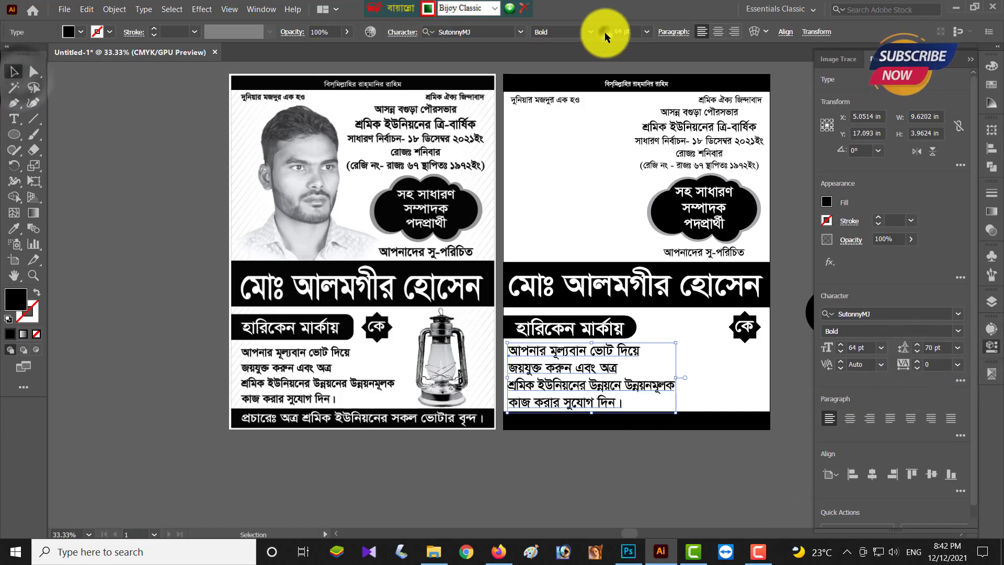
pyautogui.click(605, 33)
pyautogui.click(604, 34)
pyautogui.click(605, 33)
pyautogui.click(605, 33)
# - Reset the third line's tracking to 0, then tighten it slightly
pyautogui.tripleClick(640, 387)
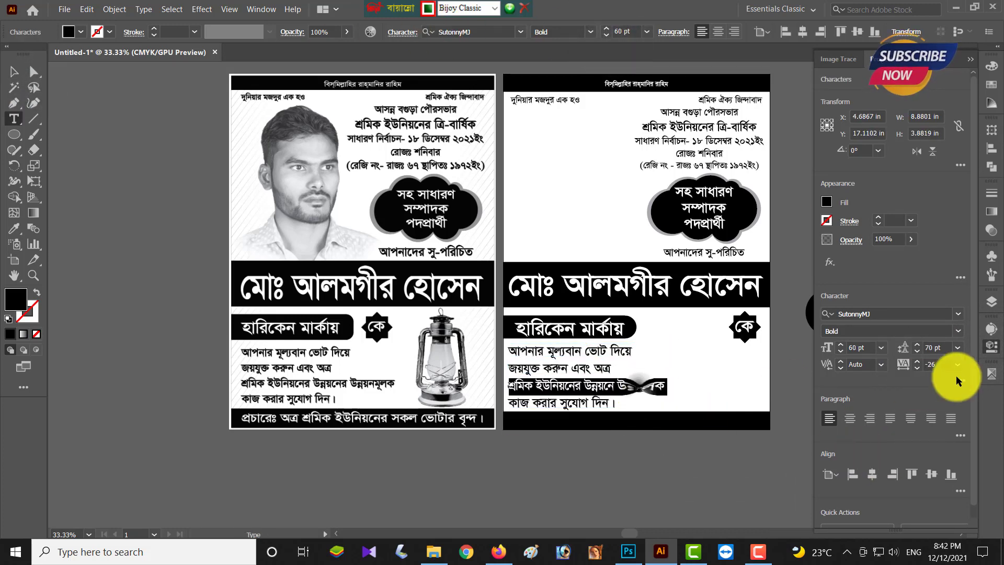
pyautogui.click(935, 364)
pyautogui.write('0')
pyautogui.press('Return')
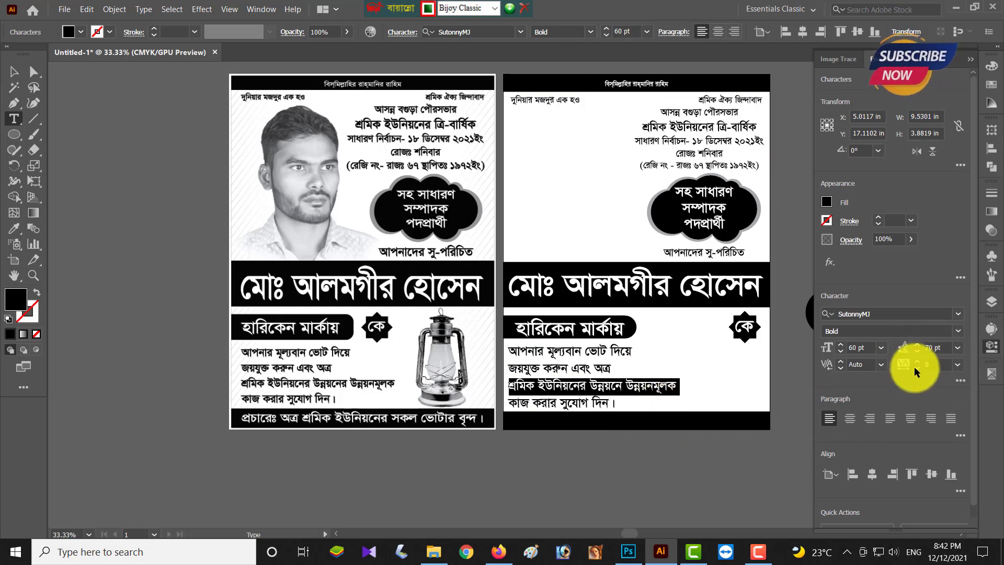
pyautogui.click(915, 368)
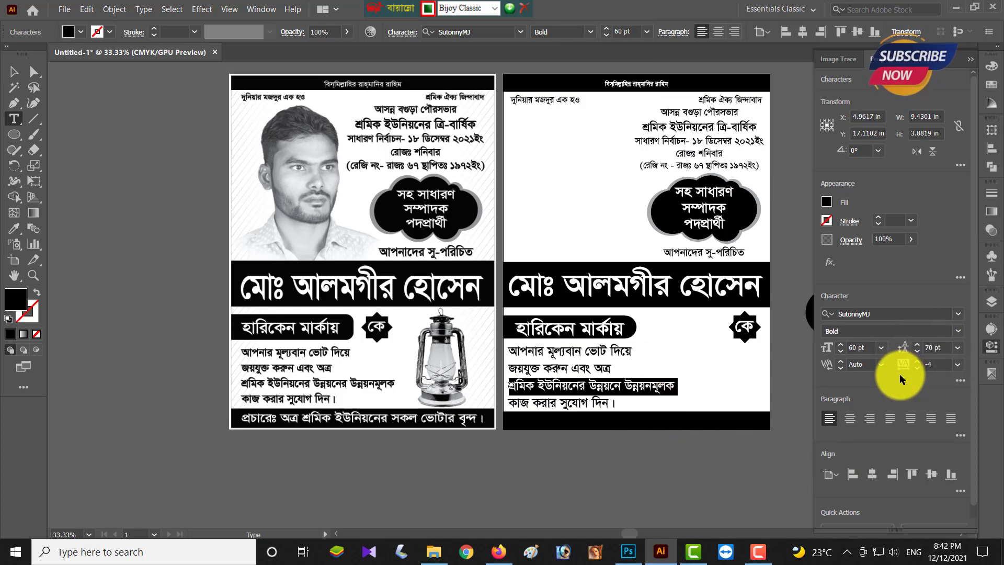
pyautogui.click(13, 71)
# - Move the কে star badge left, right beside the হারিকেন মার্কায় label
pyautogui.click(778, 353)
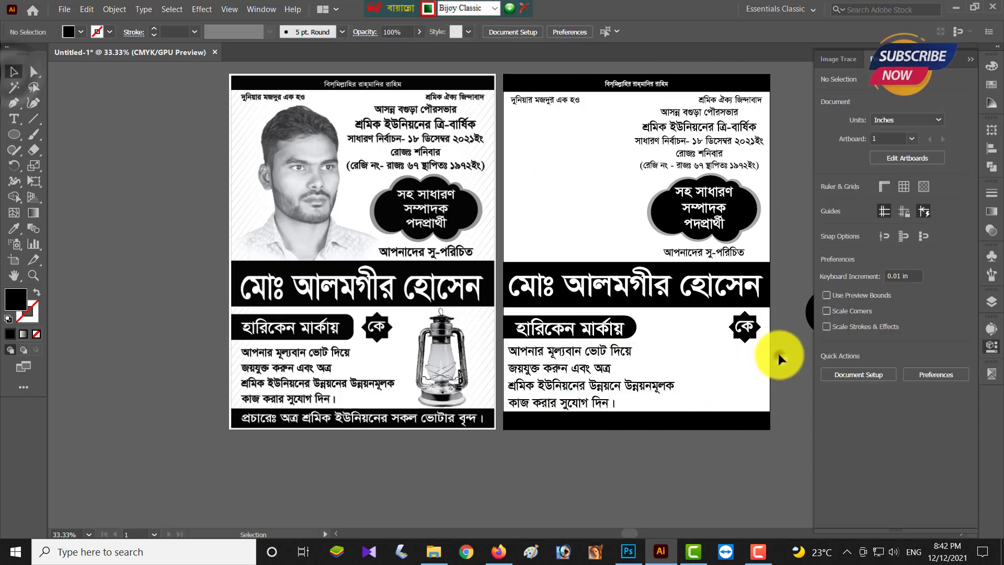
pyautogui.moveTo(763, 330); pyautogui.dragTo(773, 319)
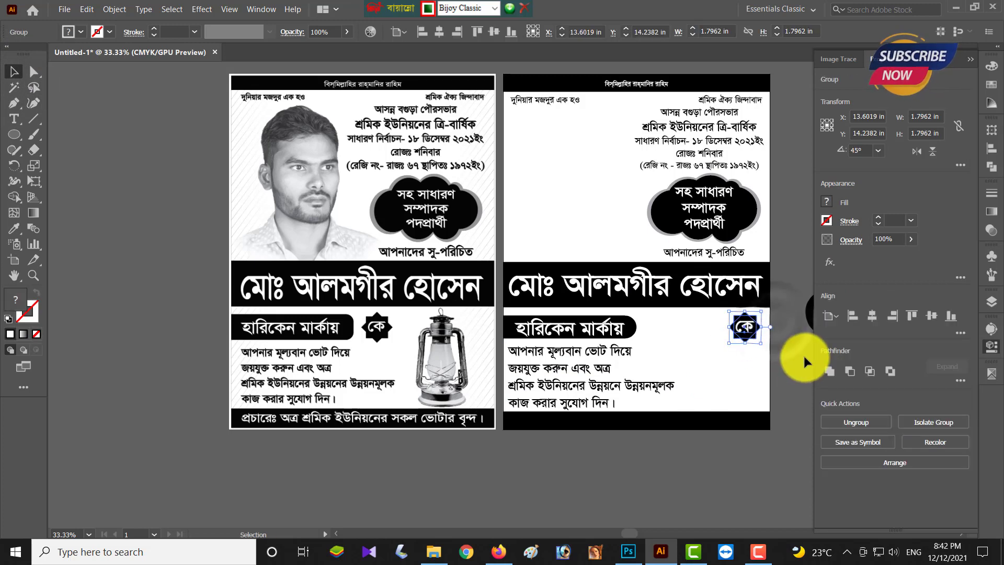
pyautogui.press('Left')
pyautogui.press('Left')
pyautogui.press('Left')
pyautogui.press('Left')
pyautogui.press('Left')
pyautogui.press('Left')
pyautogui.press('Left')
pyautogui.press('Left')
pyautogui.press('Left')
pyautogui.press('Left')
pyautogui.press('Left')
pyautogui.press('Left')
pyautogui.press('Left')
pyautogui.press('Left')
pyautogui.press('Left')
pyautogui.press('Left')
pyautogui.press('Left')
pyautogui.press('Left')
pyautogui.press('Left')
pyautogui.press('Left')
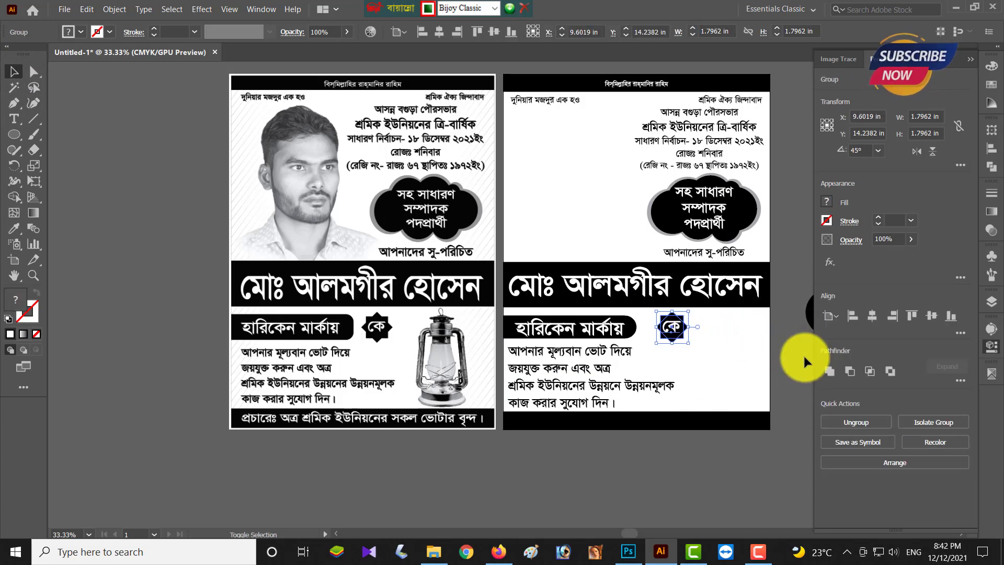
pyautogui.press('Left')
pyautogui.press('Left')
pyautogui.press('Left')
pyautogui.press('Left')
pyautogui.press('Left')
pyautogui.press('Left')
pyautogui.press('Left')
pyautogui.press('Left')
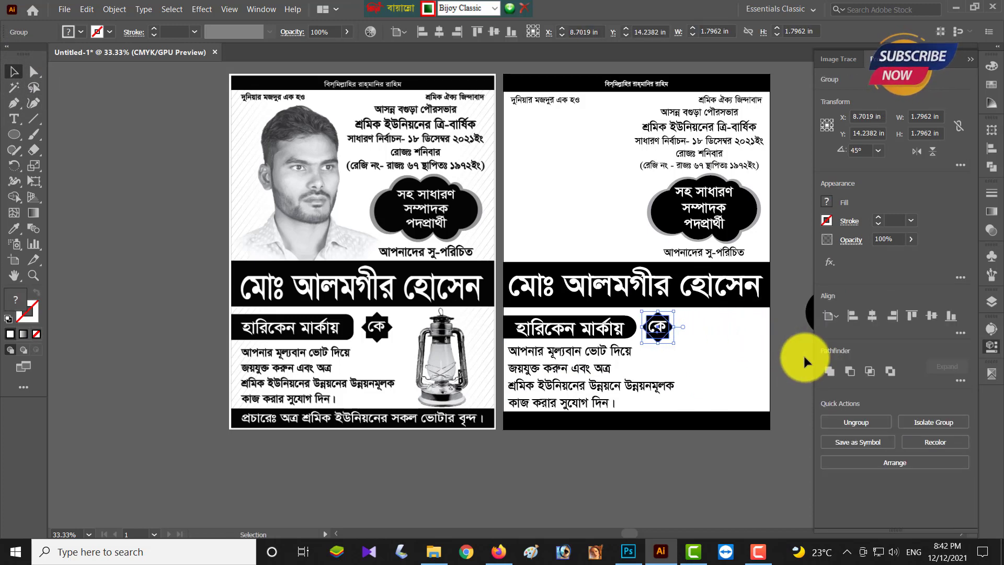
pyautogui.click(735, 453)
pyautogui.hscroll(2, 737, 455)
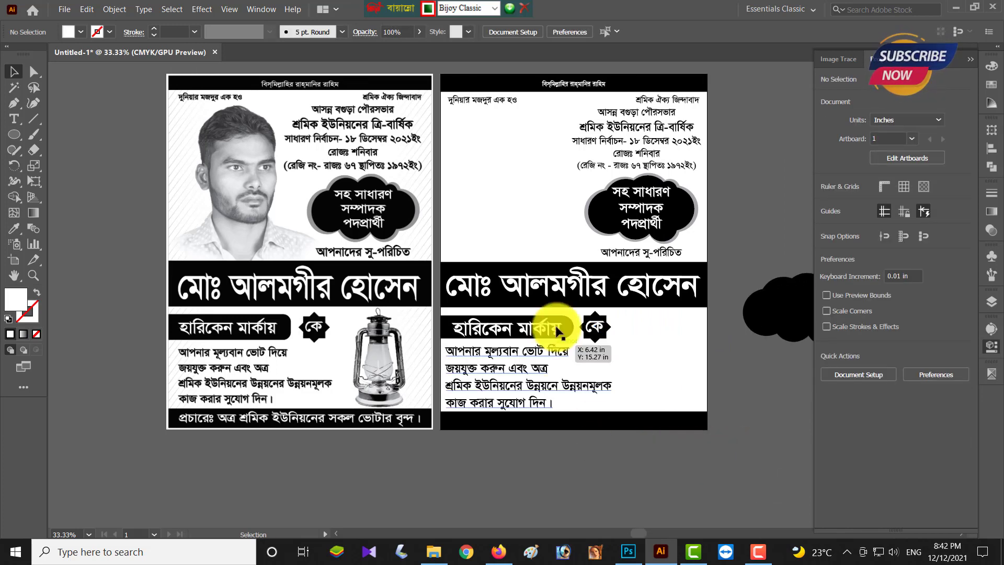
# - Copy the header line into the bottom black bar and retype it as প্রচারেঃ
pyautogui.moveTo(578, 86); pyautogui.dragTo(586, 425)
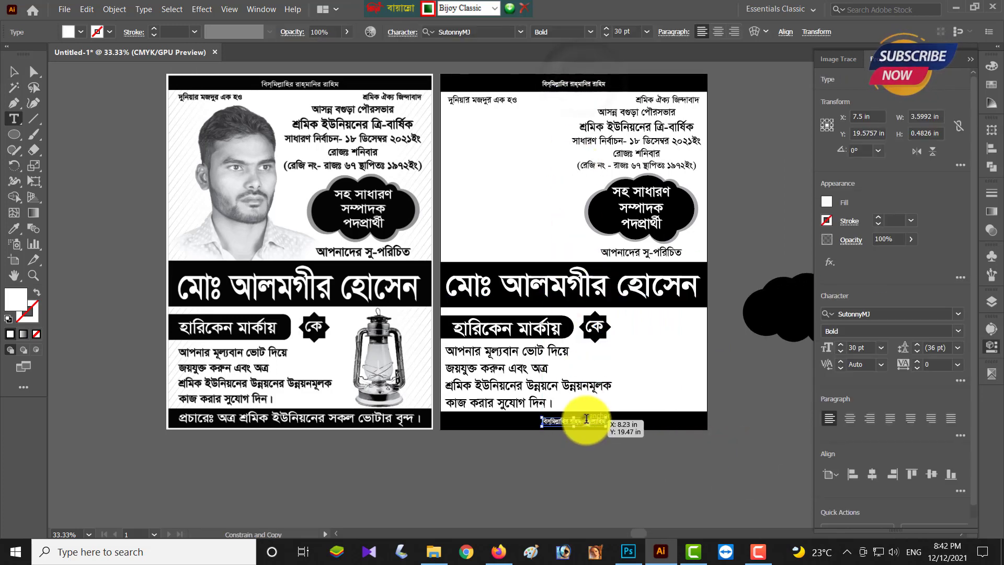
pyautogui.doubleClick(578, 421)
pyautogui.hotkey('ctrl', 'a')
pyautogui.write('প্রচারেঃ')
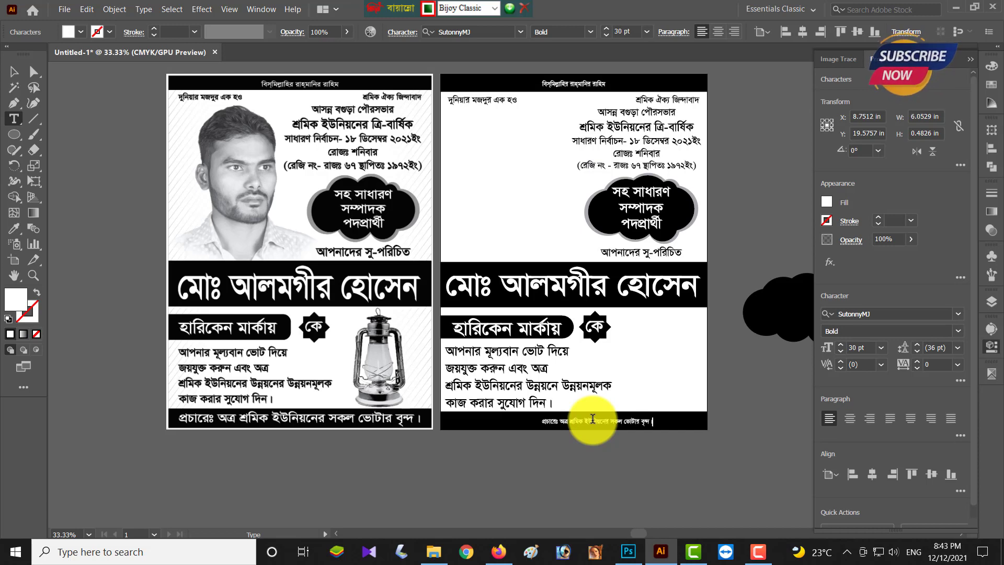
# - Enlarge the credit line to 60 pt and centre it horizontally on the poster
pyautogui.click(14, 72)
pyautogui.click(872, 474)
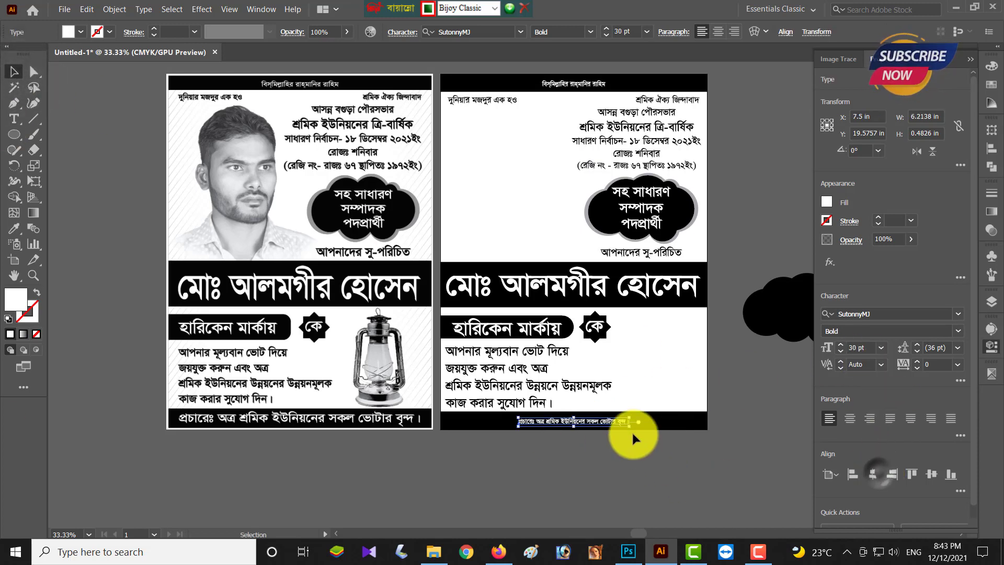
pyautogui.moveTo(629, 425); pyautogui.dragTo(689, 447)
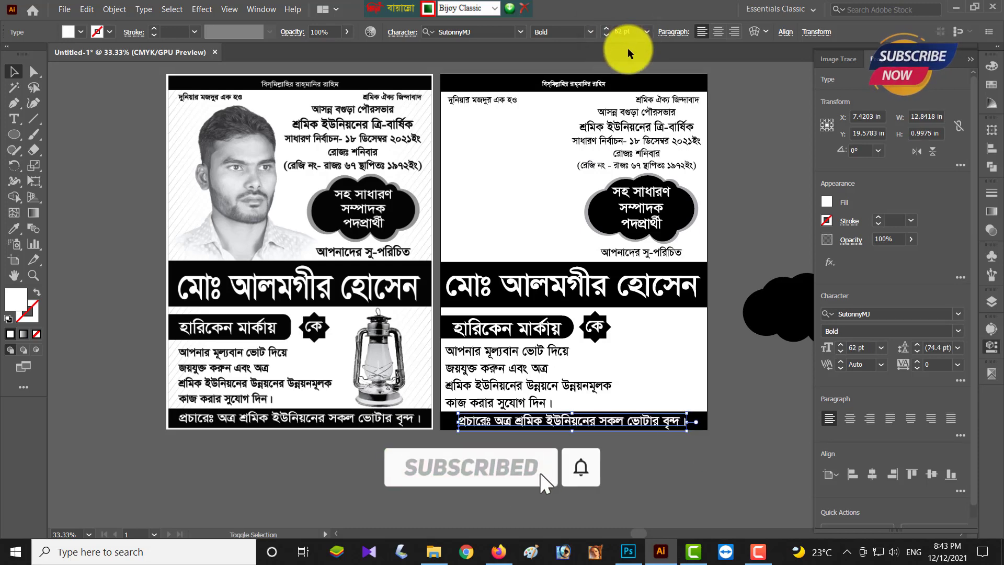
pyautogui.scroll(-2, 622, 32)
pyautogui.click(872, 474)
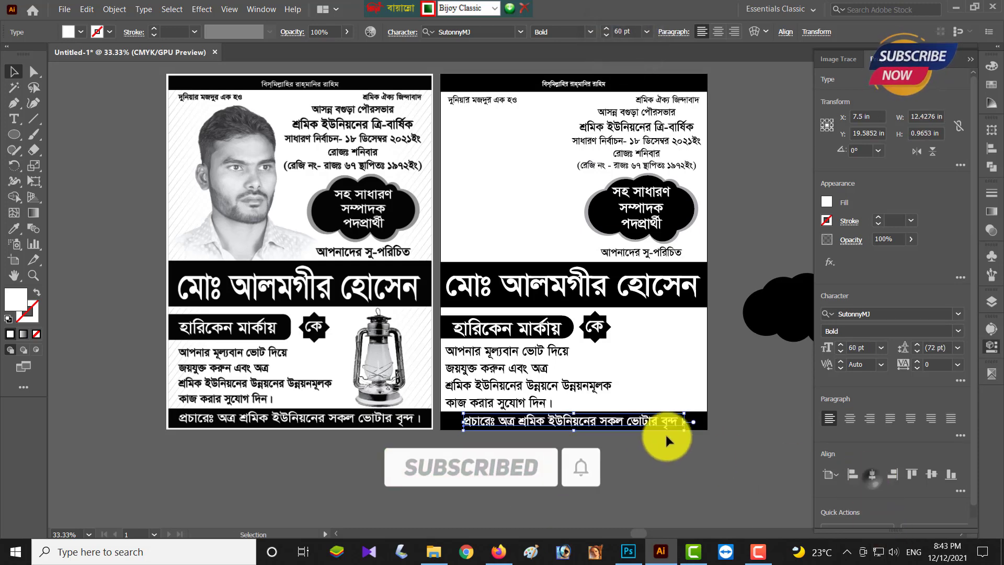
pyautogui.scroll(2, 666, 438)
# - Nudge the হারিকেন মার্কায় block and body text up, and make the bottom banner taller
pyautogui.moveTo(602, 239); pyautogui.dragTo(352, 356)
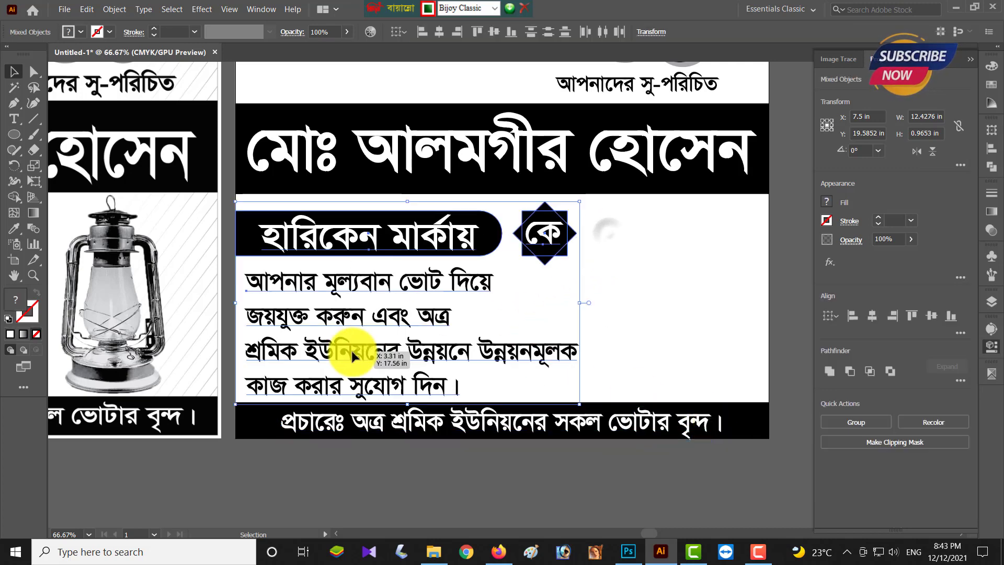
pyautogui.press('Up')
pyautogui.press('Up')
pyautogui.press('Up')
pyautogui.press('Up')
pyautogui.press('Up')
pyautogui.press('Up')
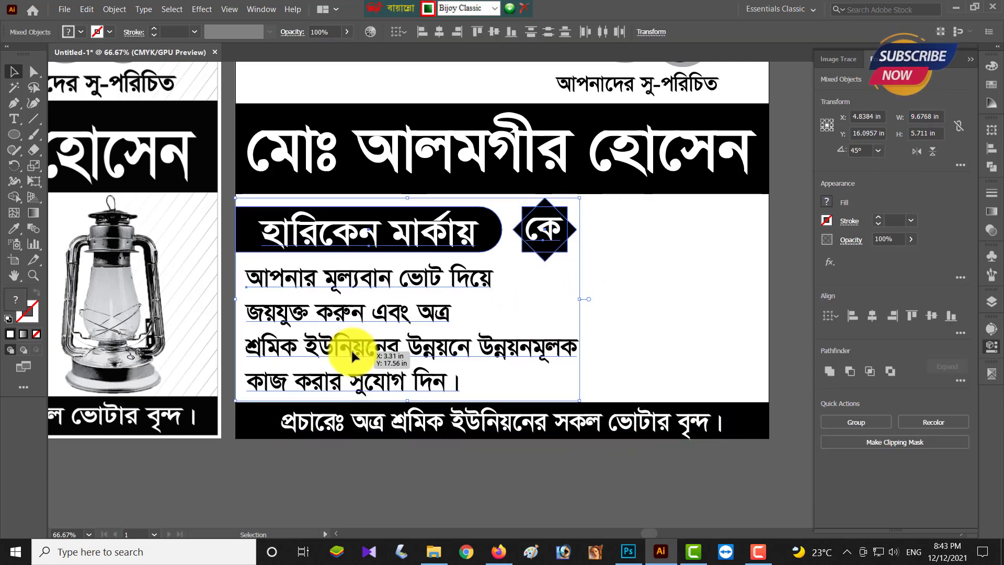
pyautogui.press('Up')
pyautogui.press('Up')
pyautogui.press('Up')
pyautogui.press('Up')
pyautogui.press('Up')
pyautogui.click(597, 489)
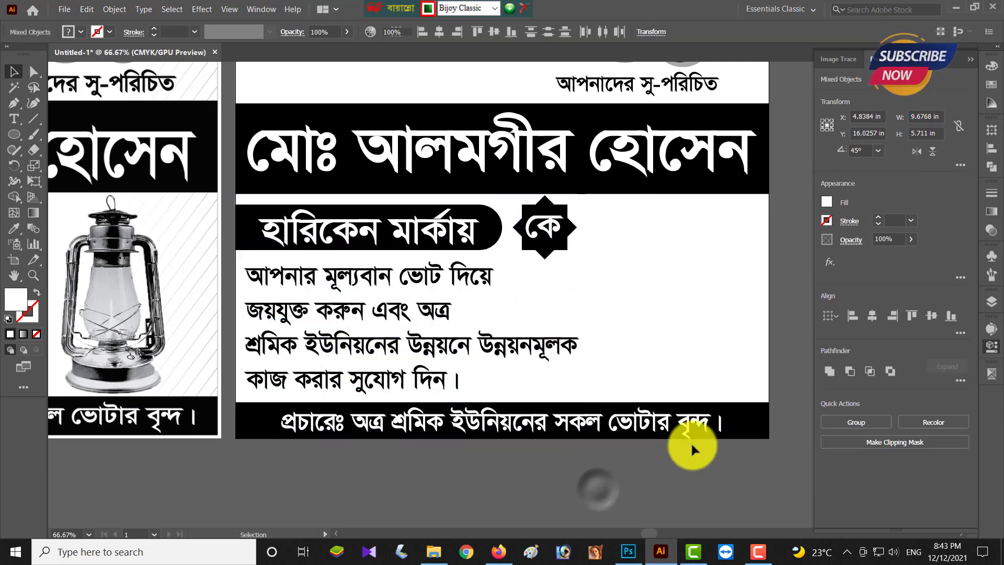
pyautogui.click(749, 420)
pyautogui.moveTo(502, 403); pyautogui.dragTo(500, 399)
# - Nudge the bottom credit line up and widen it across the banner
pyautogui.click(685, 431)
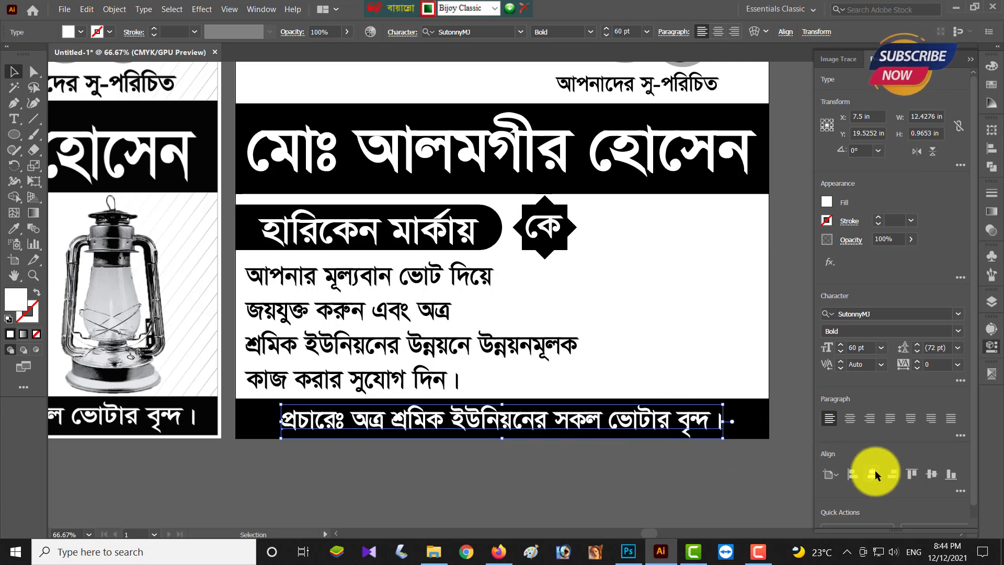
pyautogui.press('Up')
pyautogui.press('Up')
pyautogui.press('Up')
pyautogui.press('Up')
pyautogui.press('Up')
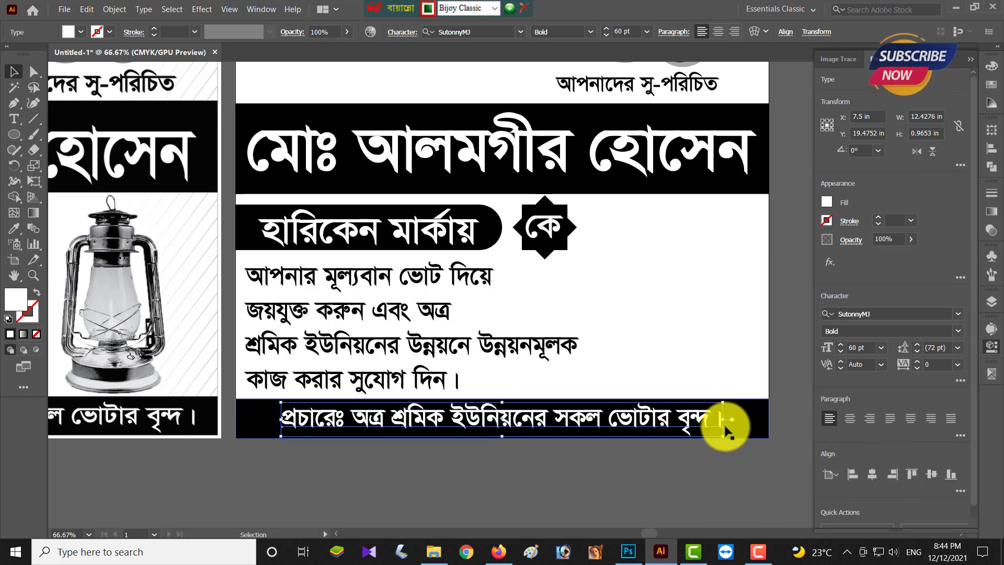
pyautogui.press('Up')
pyautogui.press('Up')
pyautogui.moveTo(729, 426); pyautogui.dragTo(757, 423)
pyautogui.click(706, 468)
pyautogui.scroll(-2, 714, 472)
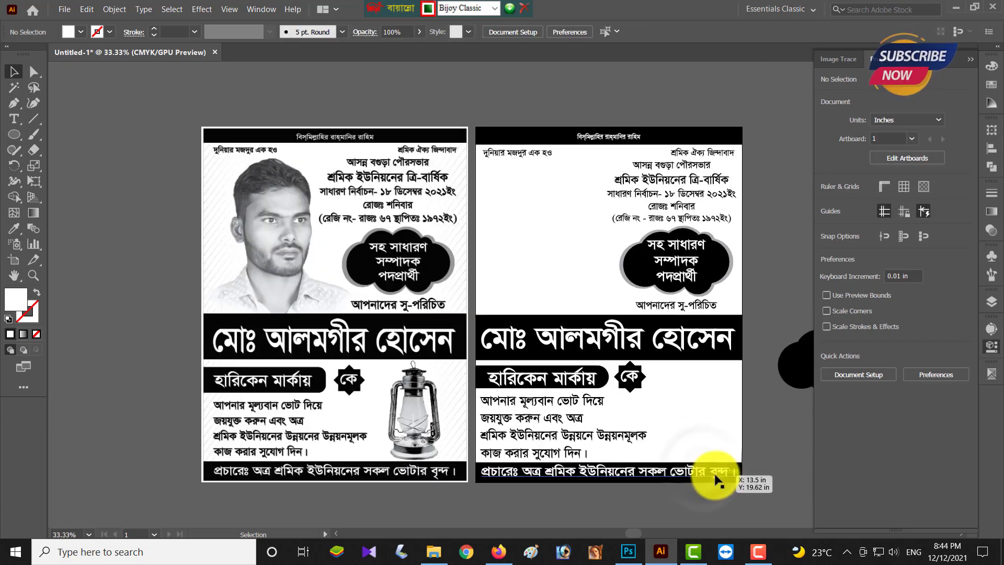
# - Inspect the right poster's header and আপনাদের সু-পরিচিত lines, then shift the left poster further left
pyautogui.hscroll(3, 711, 477)
pyautogui.scroll(1, 711, 477)
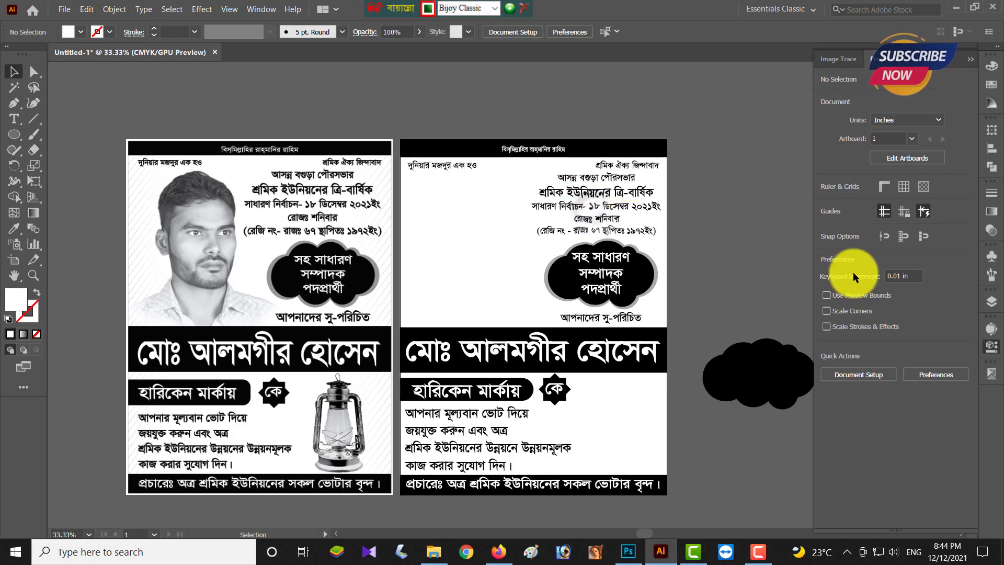
pyautogui.click(610, 225)
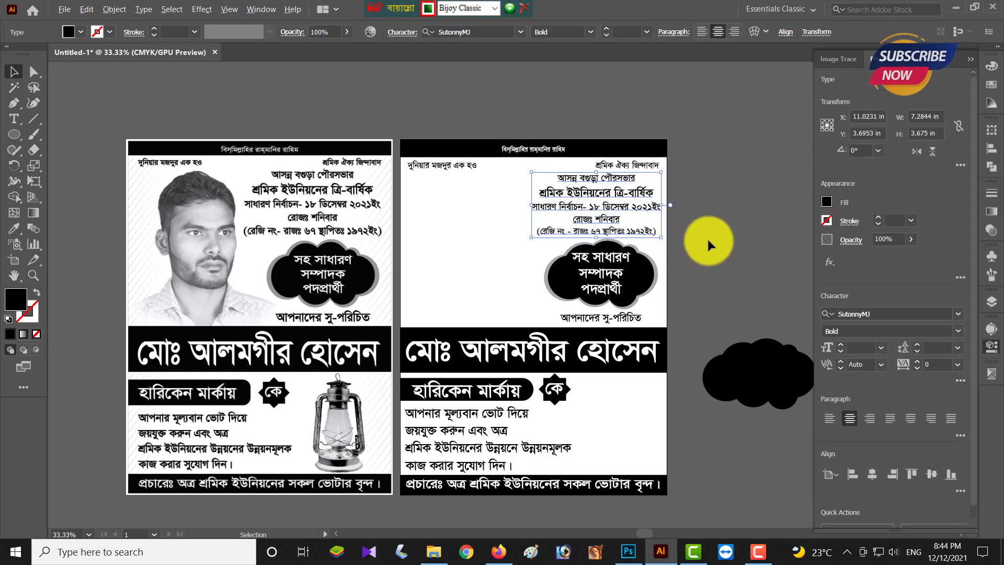
pyautogui.click(724, 241)
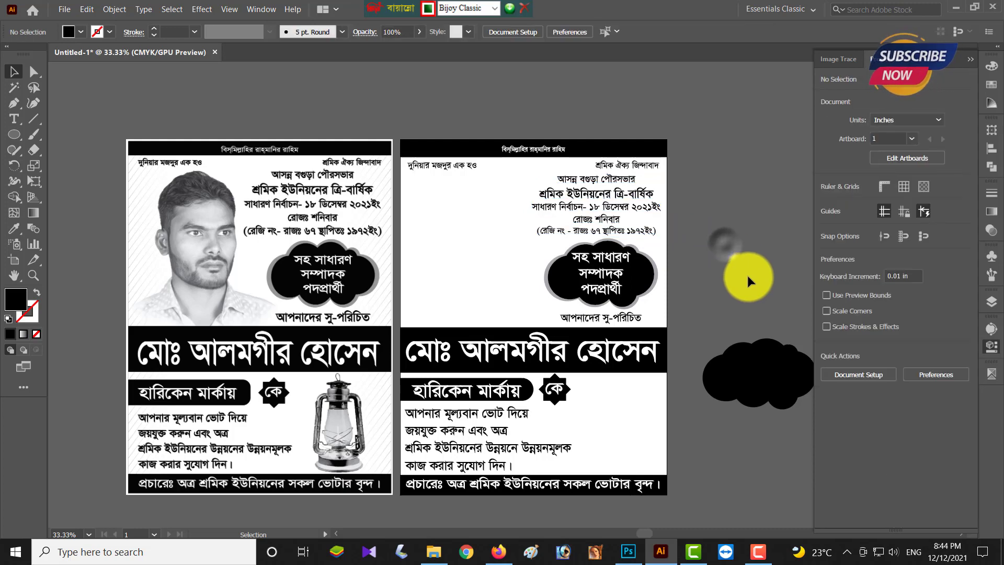
pyautogui.click(633, 319)
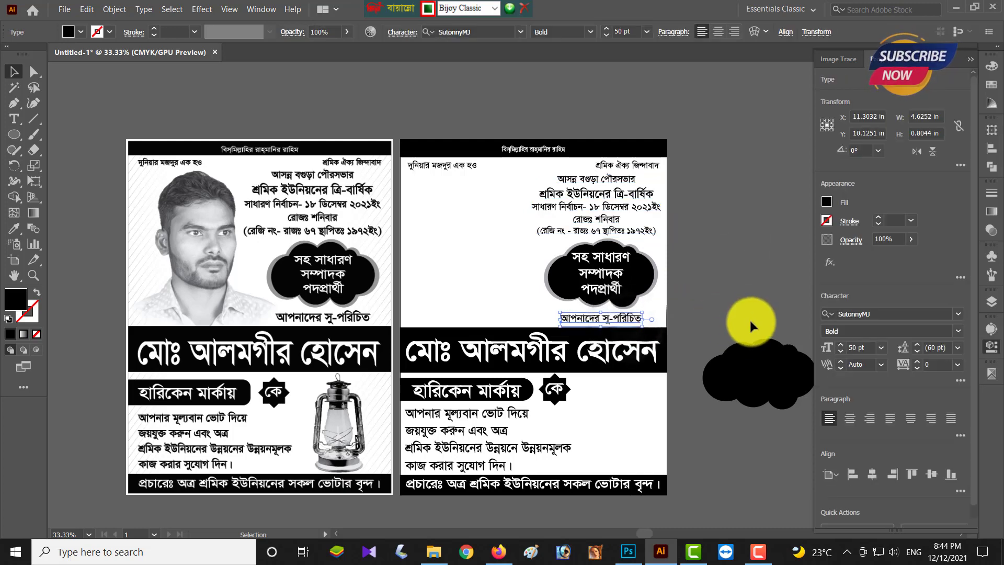
pyautogui.click(718, 277)
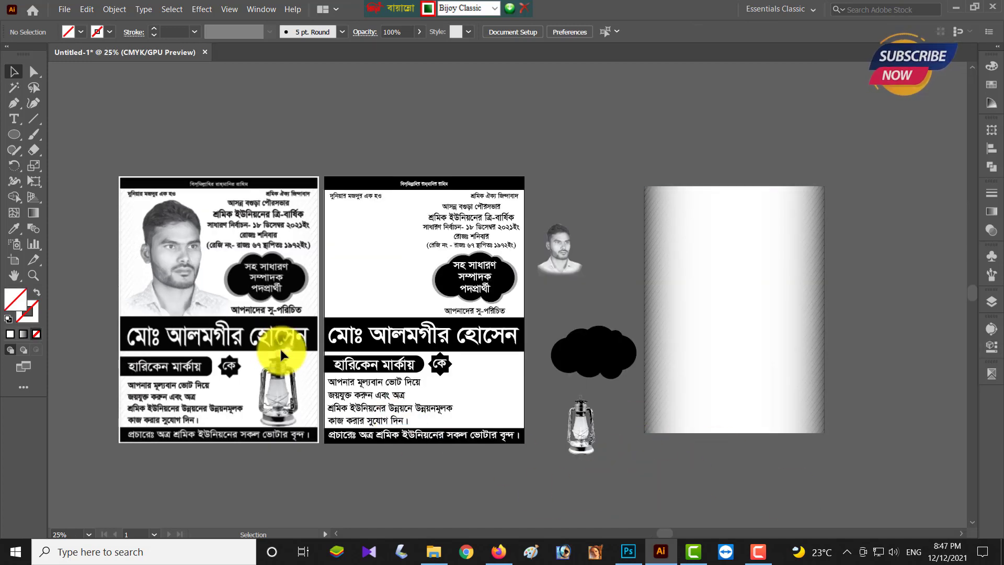
pyautogui.click(346, 380)
pyautogui.click(299, 458)
pyautogui.moveTo(300, 351); pyautogui.dragTo(249, 351)
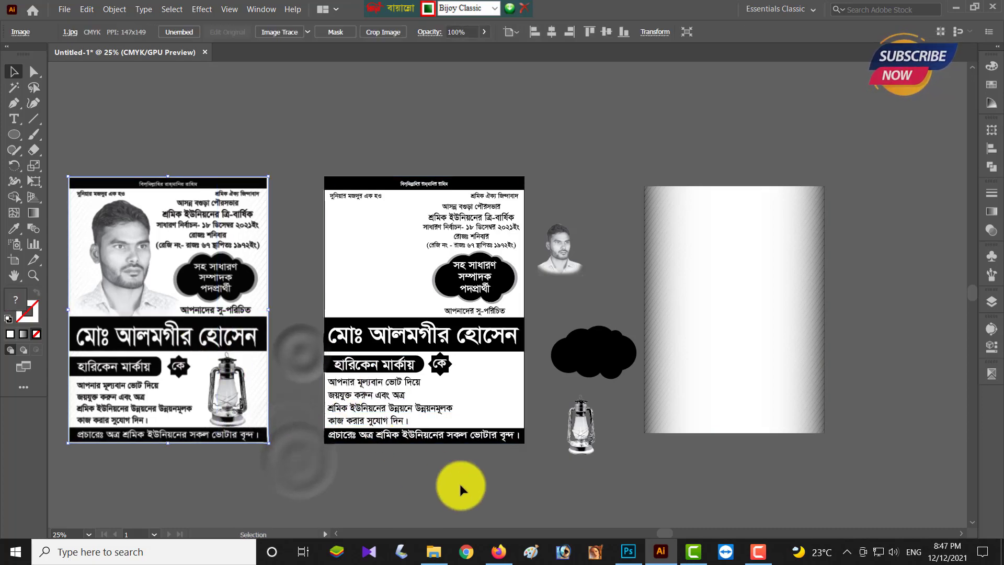
pyautogui.click(460, 485)
# - Place the candidate's portrait photo on the right poster's top-left area
pyautogui.scroll(2, 459, 342)
pyautogui.scroll(-1, 459, 342)
pyautogui.moveTo(585, 245); pyautogui.dragTo(417, 315)
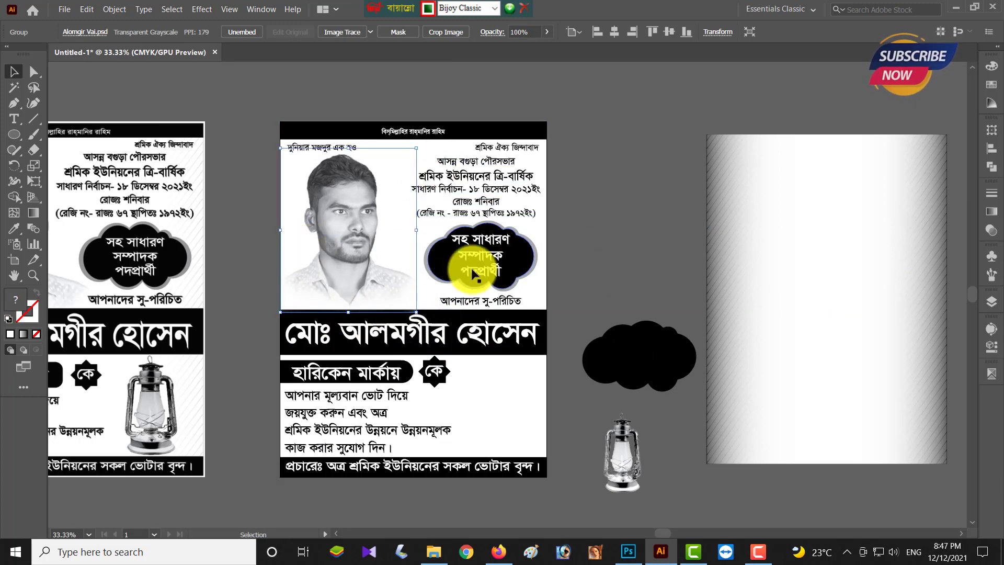
# - Bring up the Align panel and check the portrait photo's placement
pyautogui.click(991, 148)
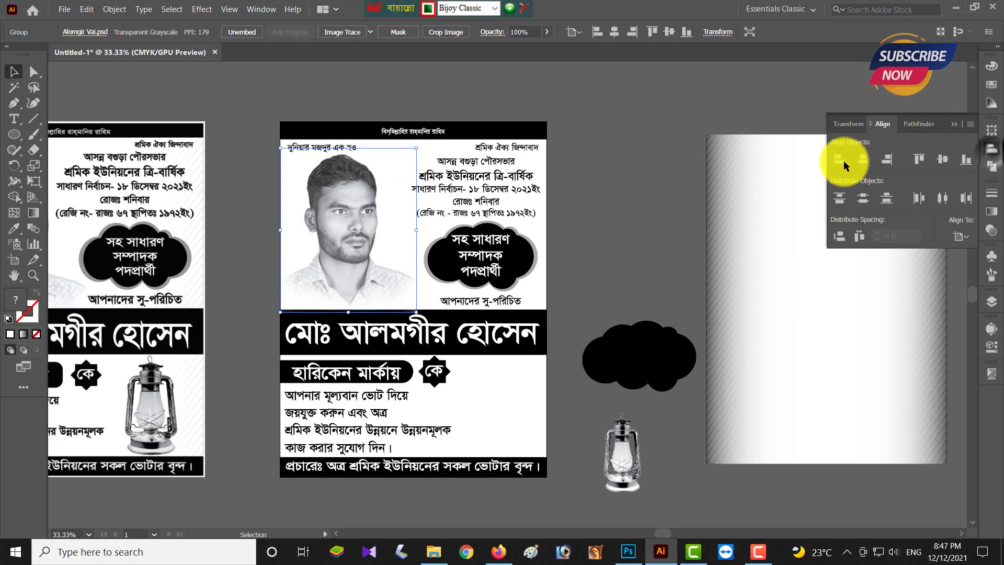
pyautogui.click(587, 222)
pyautogui.click(340, 257)
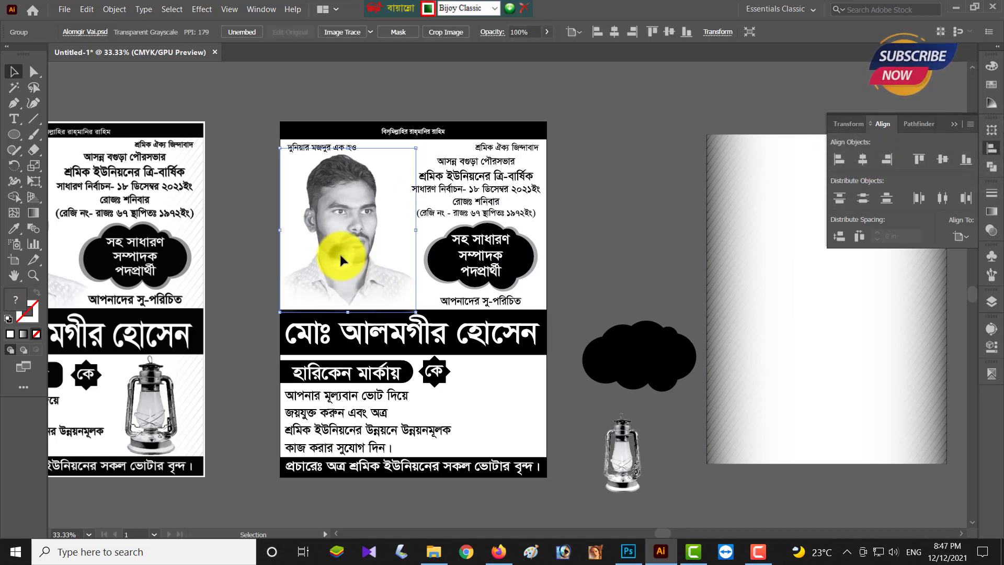
pyautogui.click(599, 268)
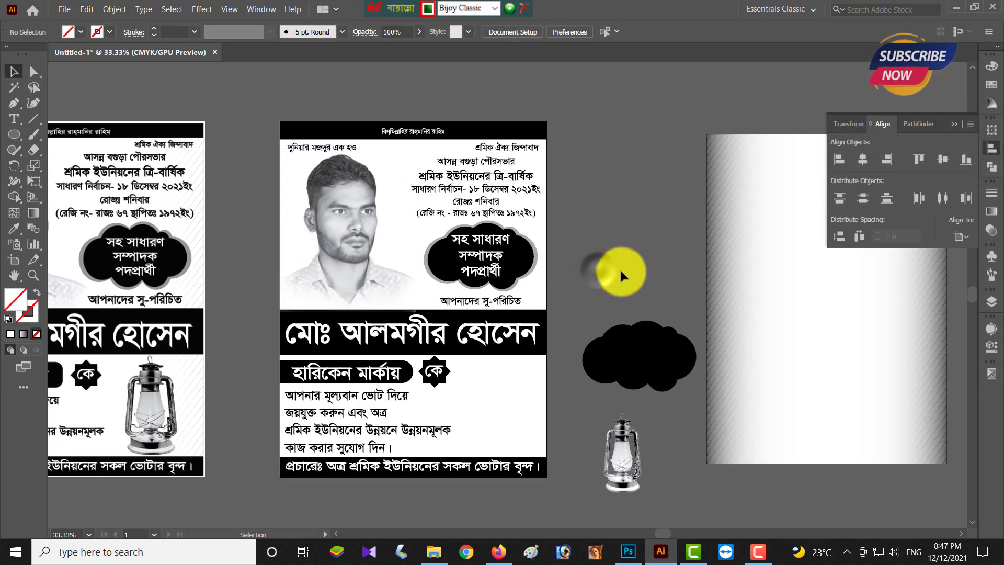
# - Place the lantern image at the poster's lower right beside the appeal text and enlarge it
pyautogui.moveTo(612, 469); pyautogui.dragTo(487, 425)
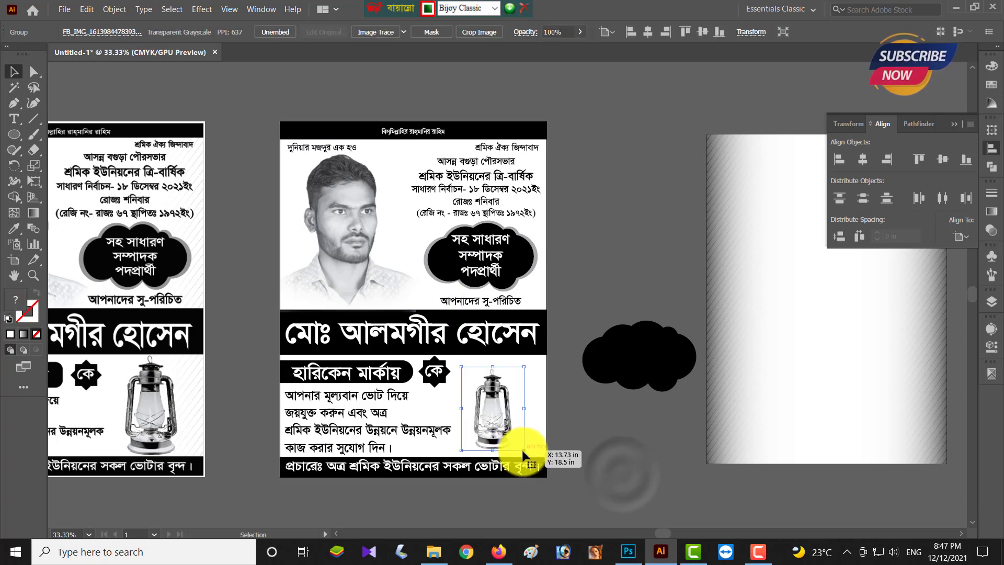
pyautogui.moveTo(525, 455); pyautogui.dragTo(544, 478)
pyautogui.scroll(2, 518, 434)
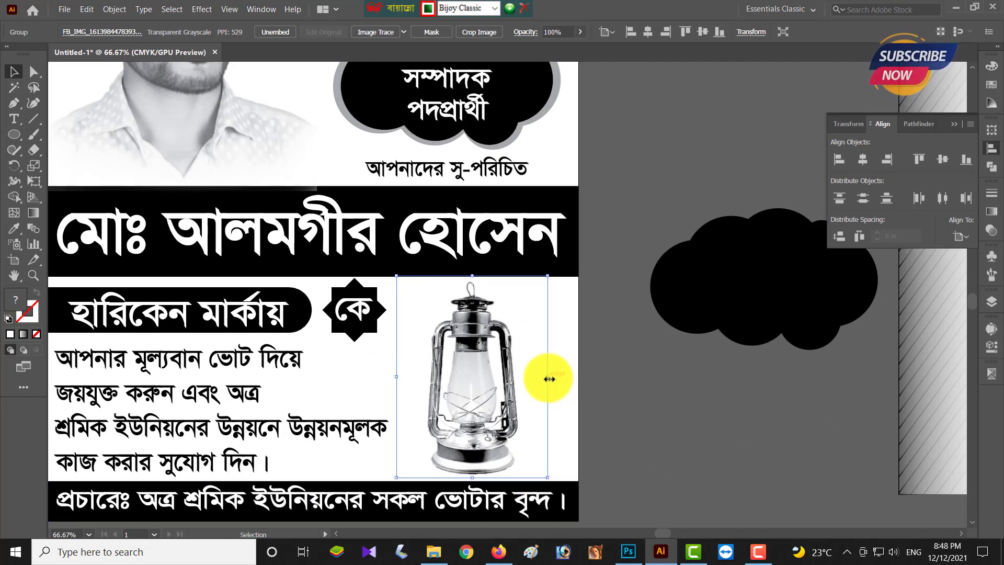
pyautogui.click(640, 464)
pyautogui.scroll(-3, 638, 466)
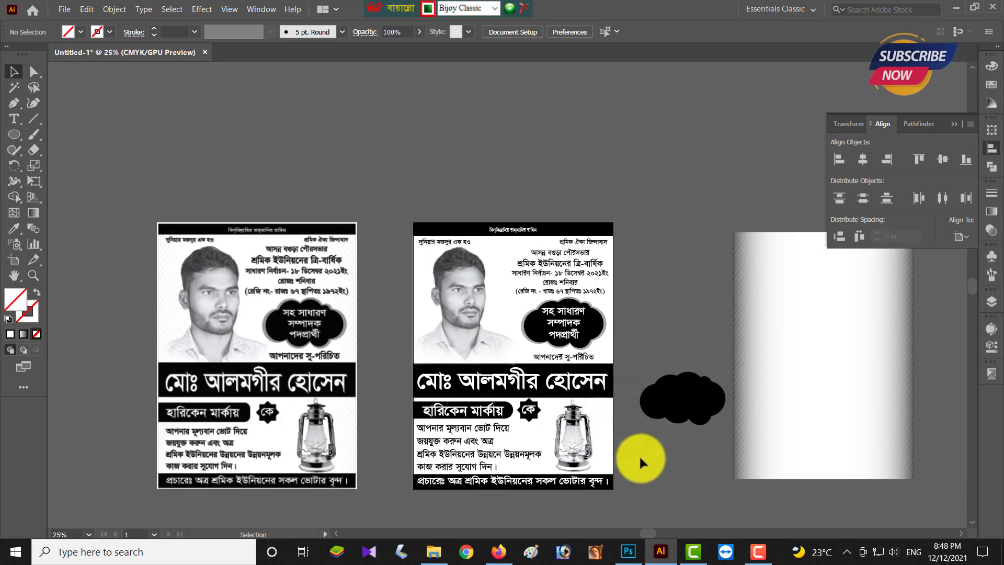
# - Select the hatched rectangle and centre it horizontally on the second poster
pyautogui.click(654, 484)
pyautogui.click(606, 429)
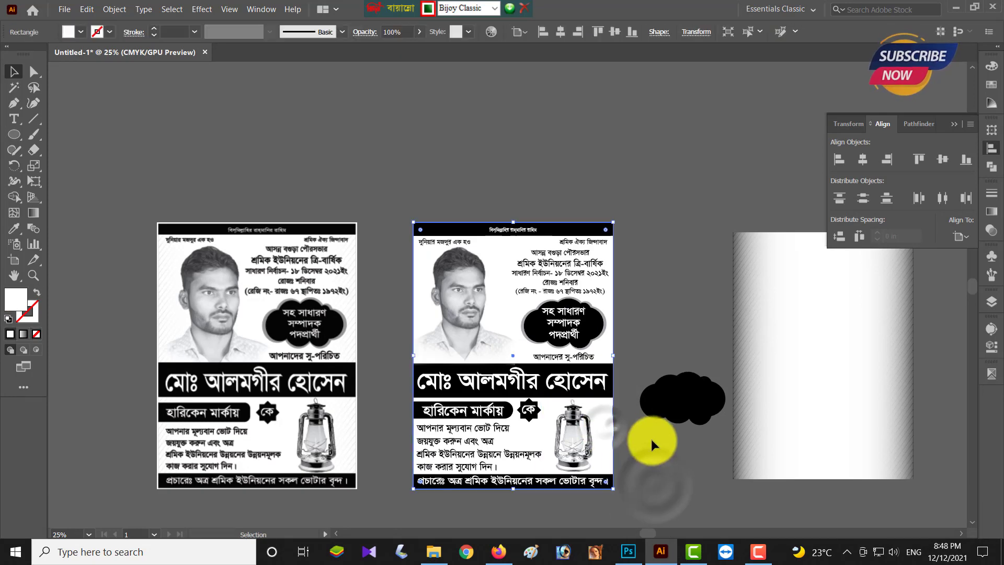
pyautogui.click(418, 514)
pyautogui.moveTo(418, 515); pyautogui.dragTo(615, 211)
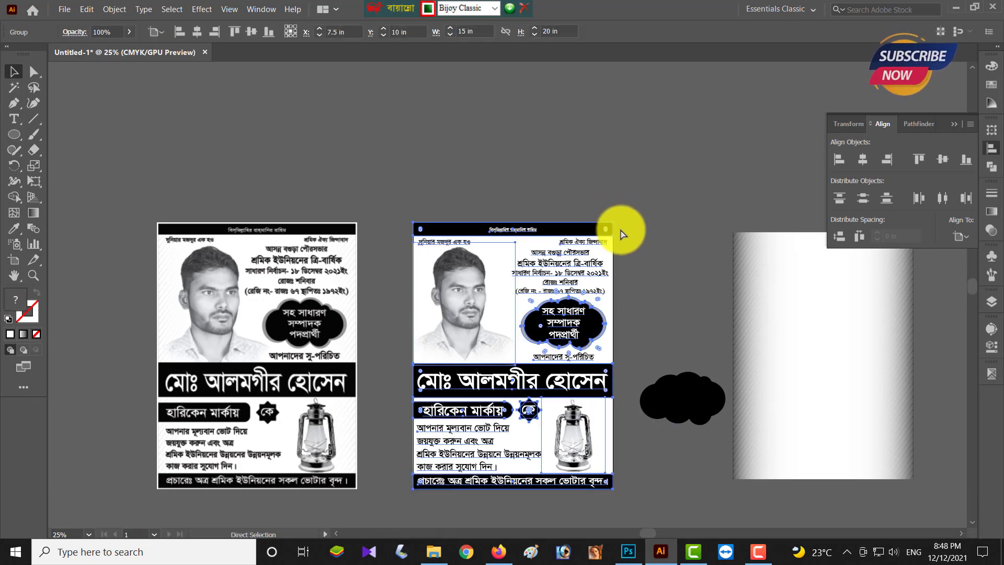
pyautogui.click(784, 355)
pyautogui.click(863, 158)
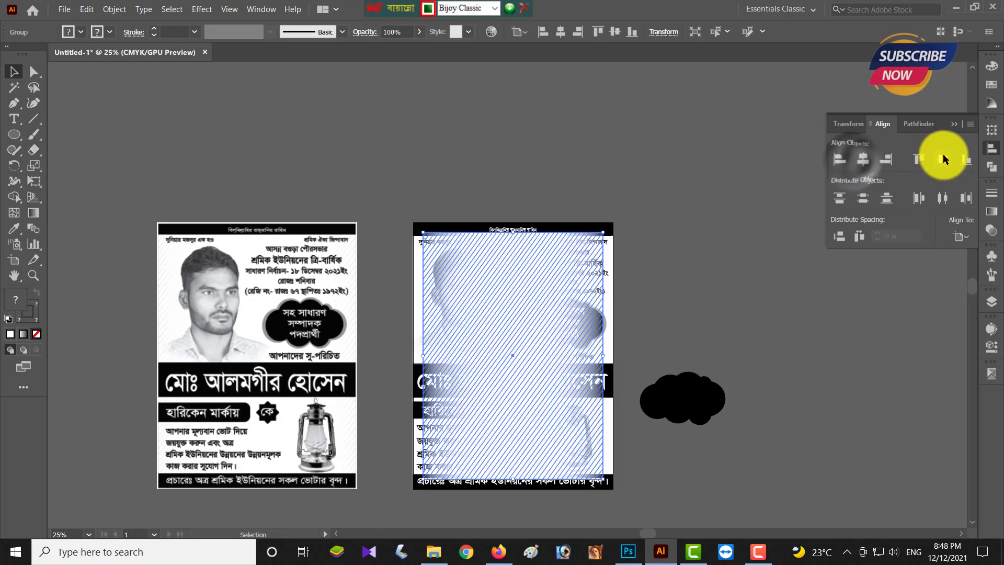
# - Resize the hatch group to 15 in wide by 20 in tall
pyautogui.click(991, 346)
pyautogui.doubleClick(919, 118)
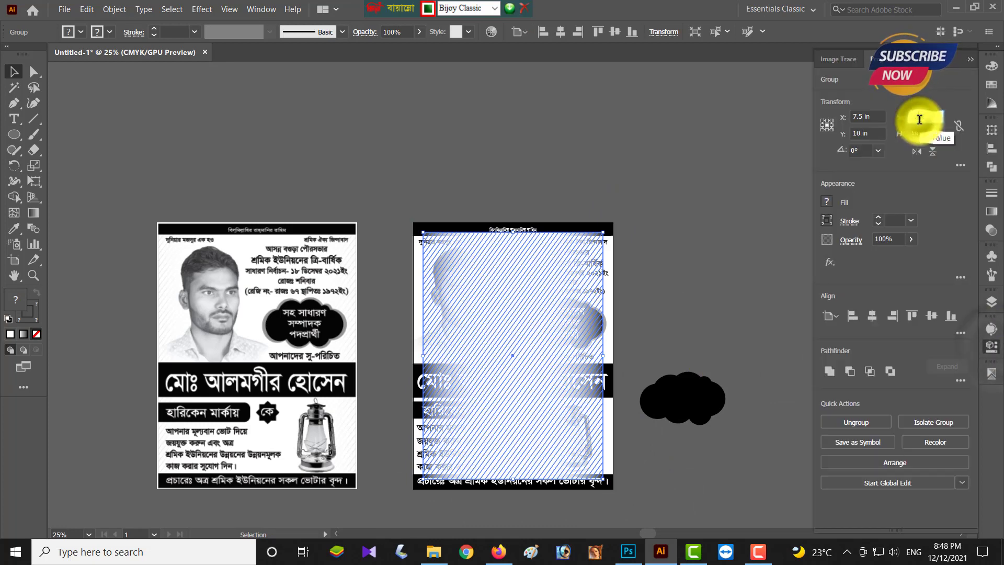
pyautogui.write('15')
pyautogui.press('Tab')
pyautogui.write('20')
pyautogui.press('Return')
pyautogui.click(681, 275)
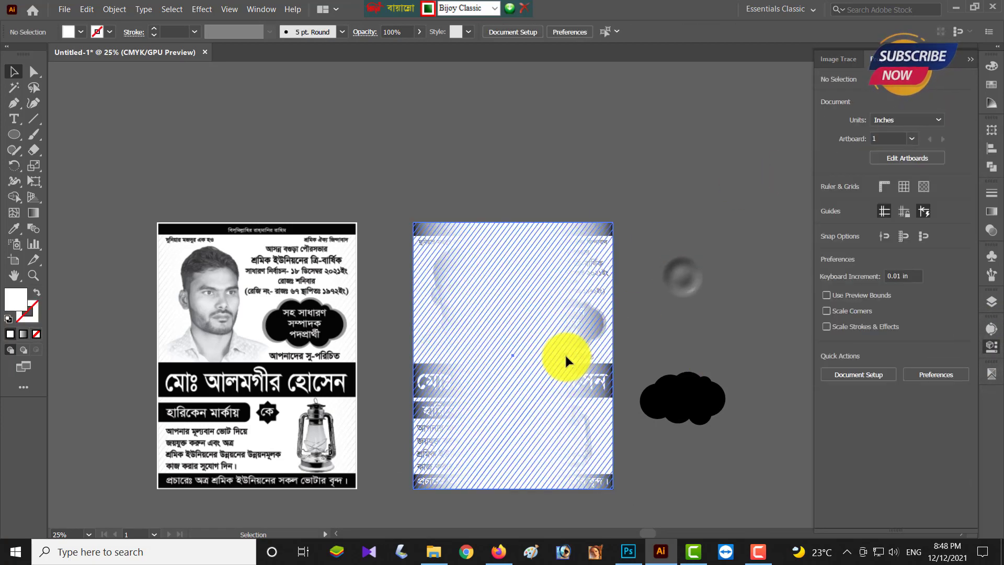
pyautogui.click(564, 353)
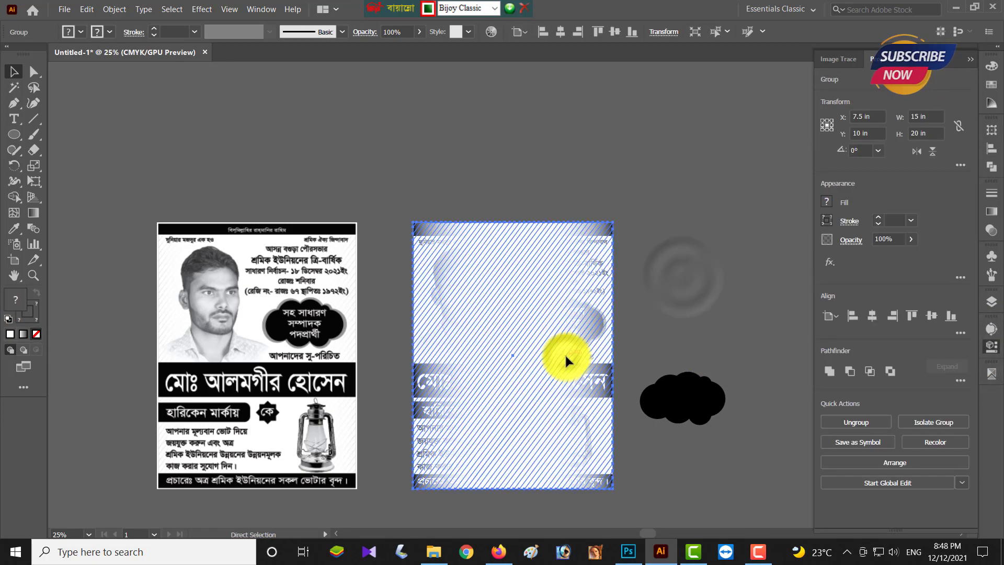
pyautogui.click(665, 253)
pyautogui.scroll(1, 667, 307)
pyautogui.scroll(-5, 667, 307)
# - Unlock all objects on the poster and select everything to review them
pyautogui.moveTo(609, 494); pyautogui.dragTo(586, 462)
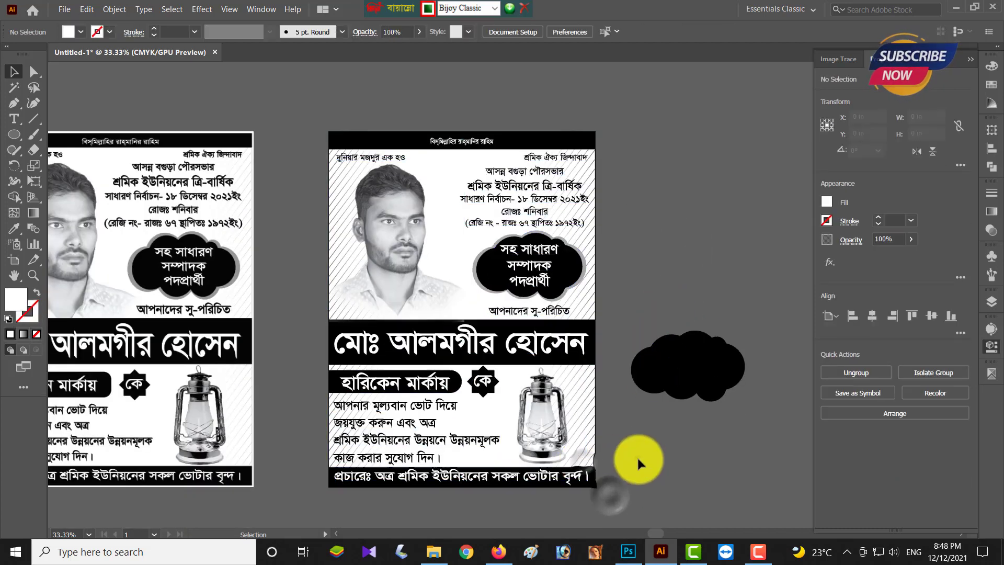
pyautogui.click(637, 457)
pyautogui.hotkey('ctrl', 'alt', '2')
pyautogui.click(343, 503)
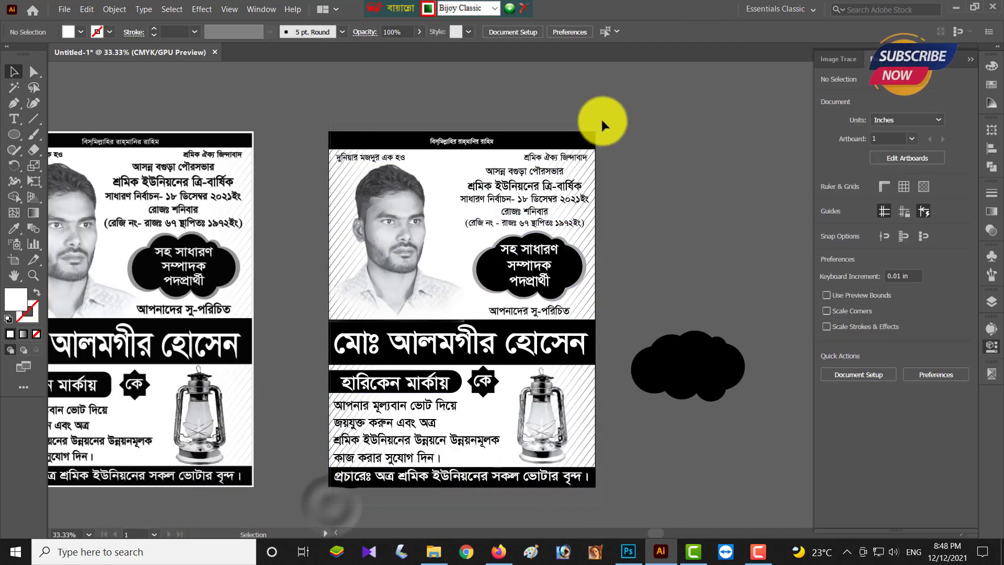
pyautogui.hotkey('ctrl', 'alt', 'a')
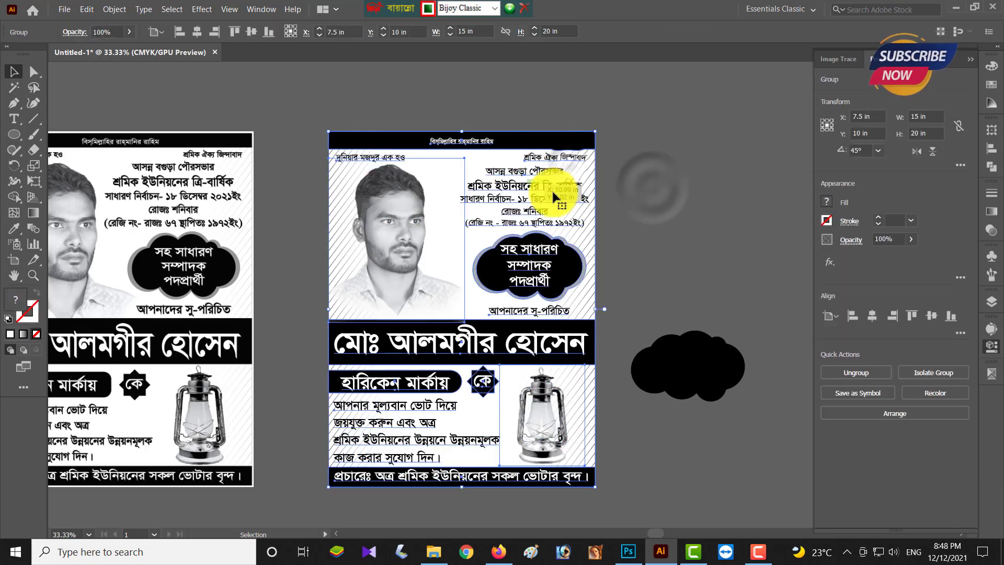
pyautogui.click(632, 191)
# - Group the headings, আপনাদের সু-পরিচিত line and bottom text block together
pyautogui.click(567, 161)
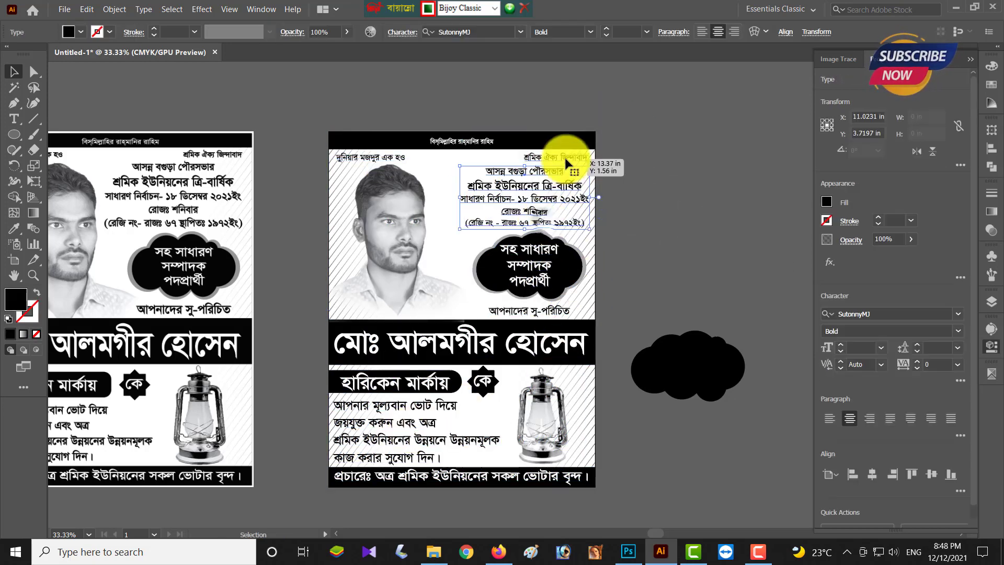
pyautogui.click(390, 169)
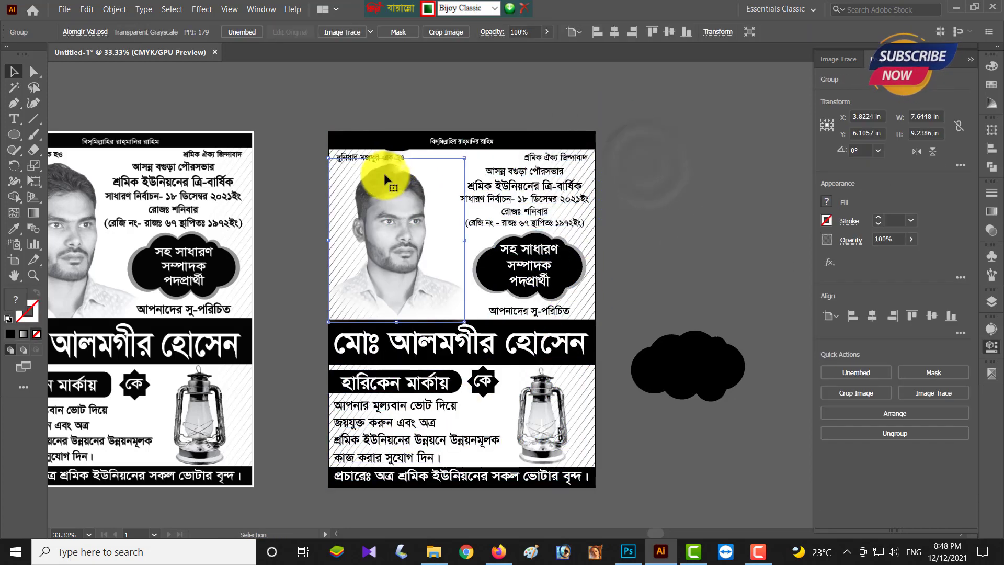
pyautogui.click(403, 112)
pyautogui.click(402, 157)
pyautogui.keyDown('shift'); pyautogui.click(563, 157); pyautogui.keyUp('shift')
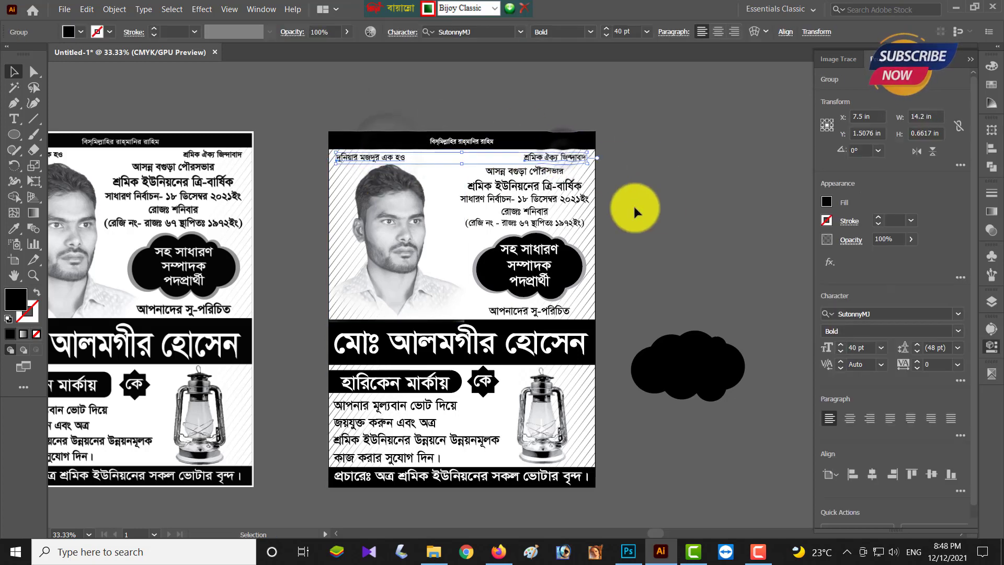
pyautogui.keyDown('shift'); pyautogui.click(554, 180); pyautogui.keyUp('shift')
pyautogui.keyDown('shift'); pyautogui.click(549, 313); pyautogui.keyUp('shift')
pyautogui.keyDown('shift'); pyautogui.click(415, 410); pyautogui.keyUp('shift')
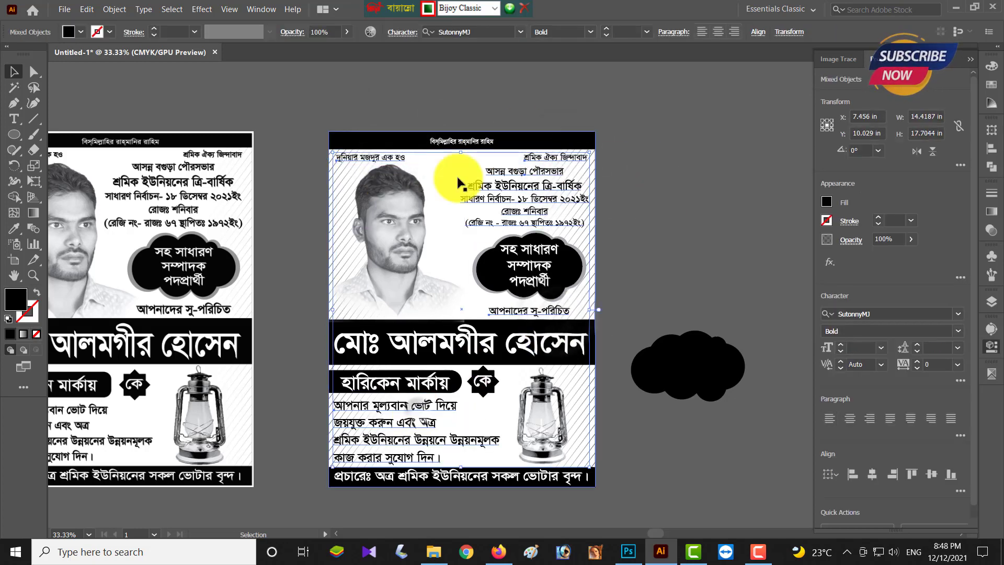
pyautogui.hotkey('ctrl', 'g')
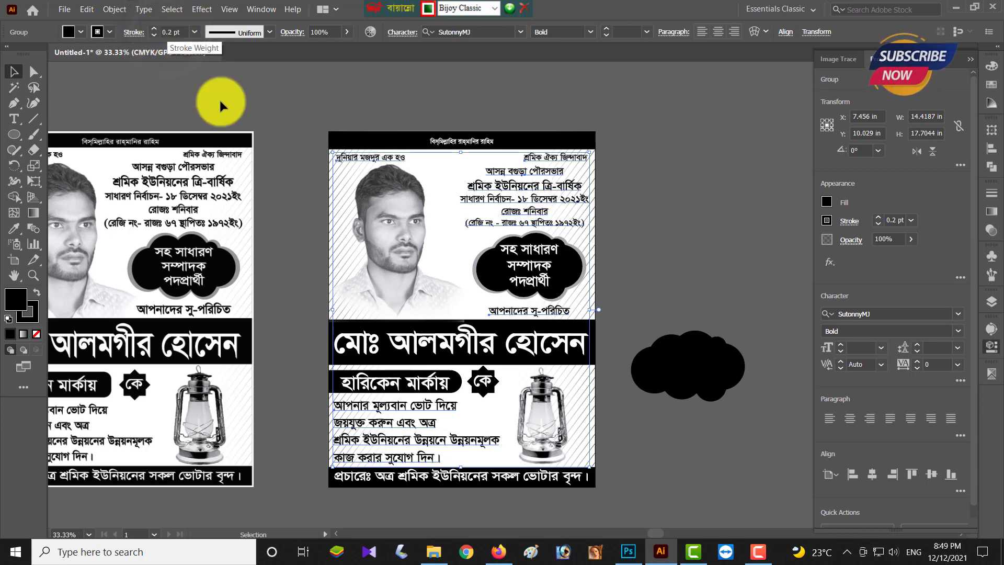
pyautogui.click(667, 218)
pyautogui.scroll(-2, 667, 227)
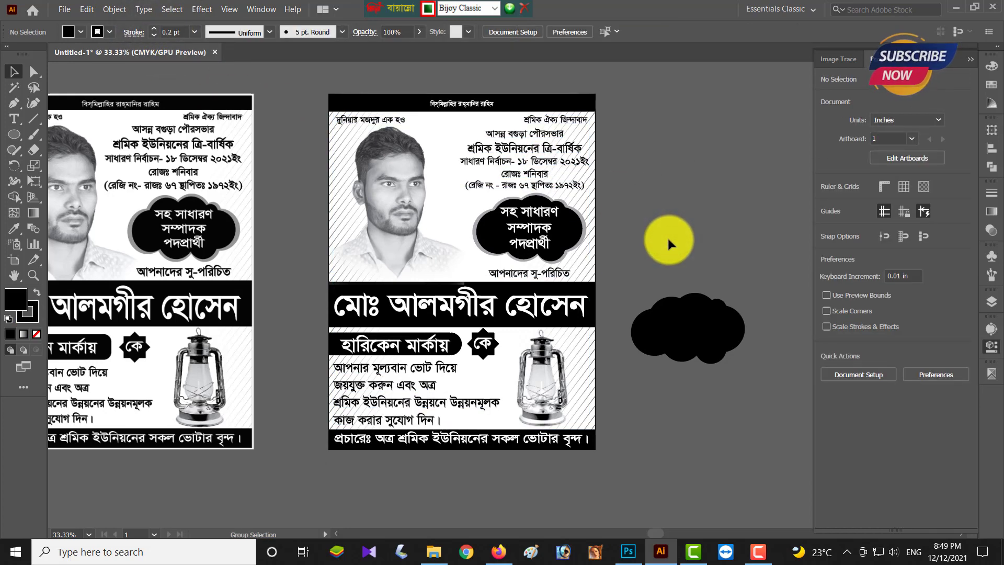
# - Resize the hatch background group to 14.5 in by 19.5 in
pyautogui.click(510, 233)
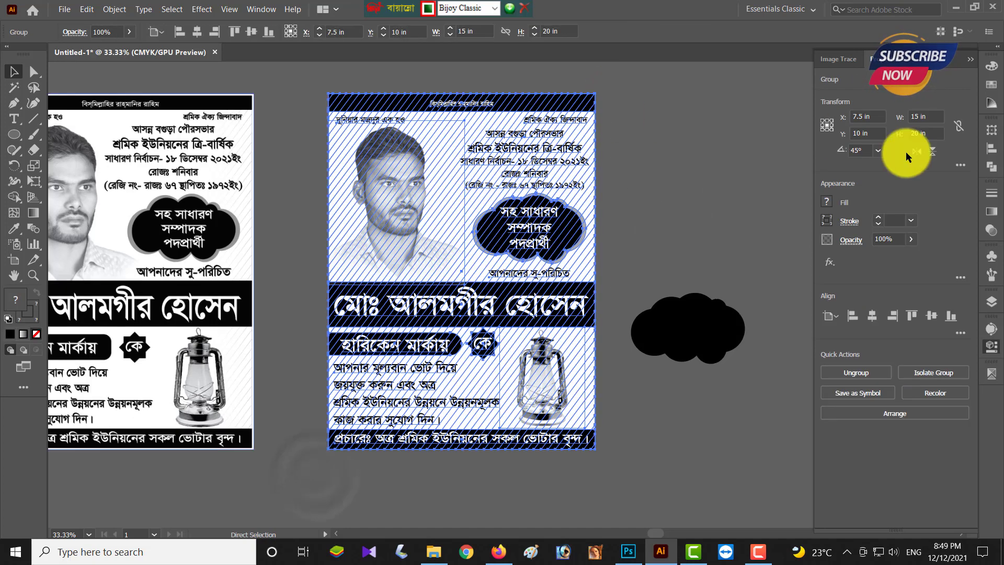
pyautogui.click(917, 115)
pyautogui.write('14.5')
pyautogui.press('Tab')
pyautogui.write('1')
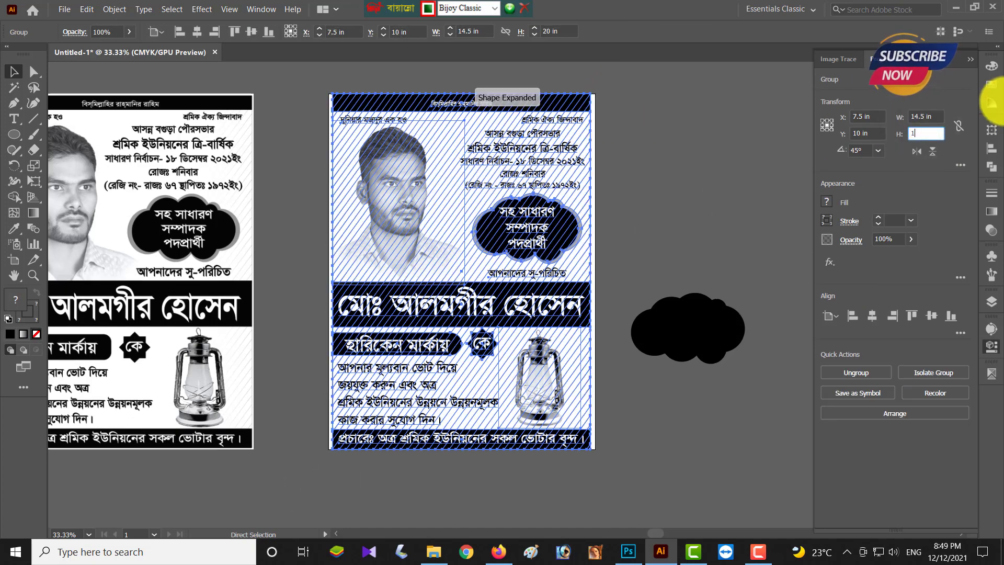
pyautogui.write('9.5')
pyautogui.press('Return')
pyautogui.click(727, 224)
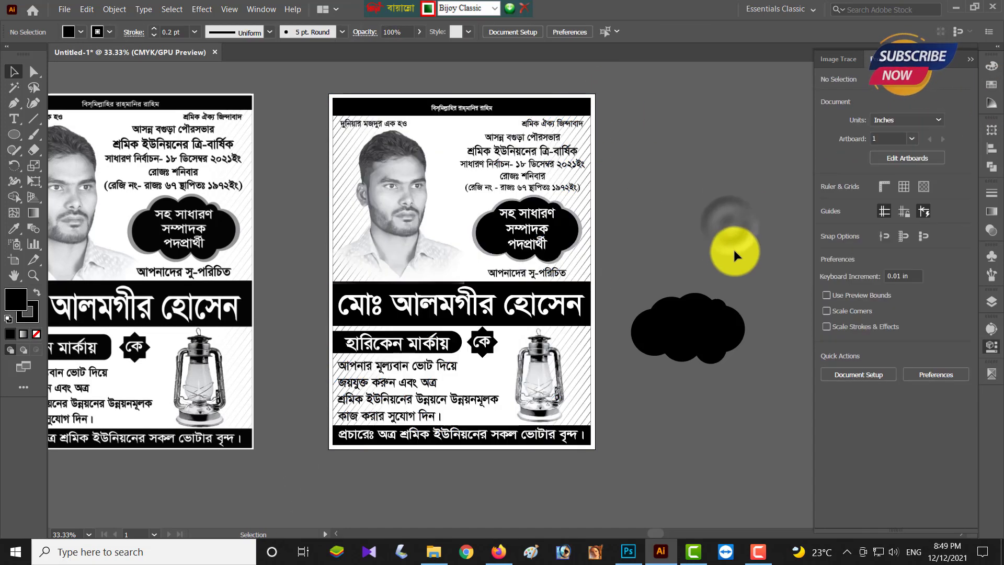
# - Export the poster for web at 2200 px wide, saving to the Desktop
pyautogui.hotkey('ctrl', 'alt', 'shift', 's')
pyautogui.moveTo(854, 207); pyautogui.dragTo(793, 203)
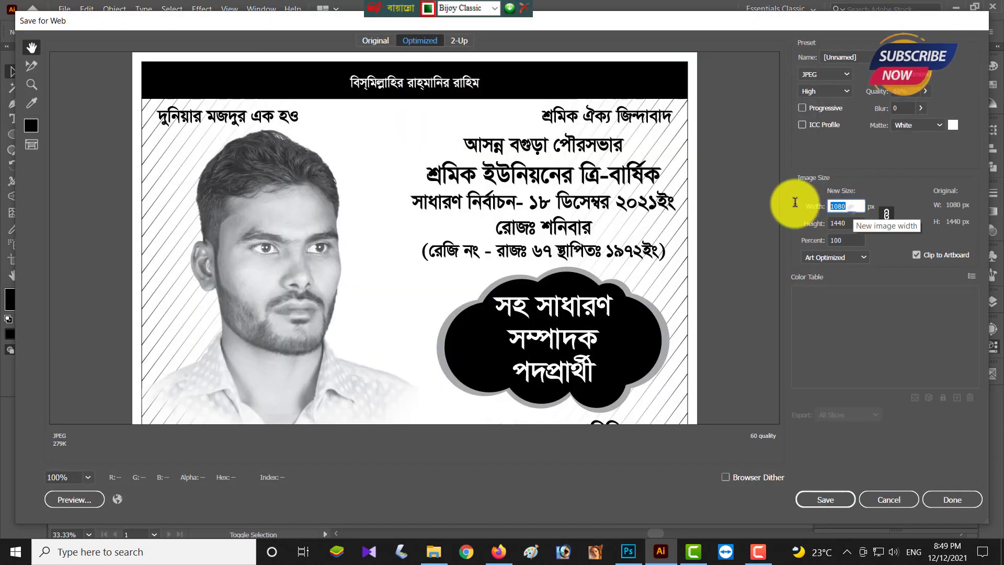
pyautogui.write('2200')
pyautogui.press('Return')
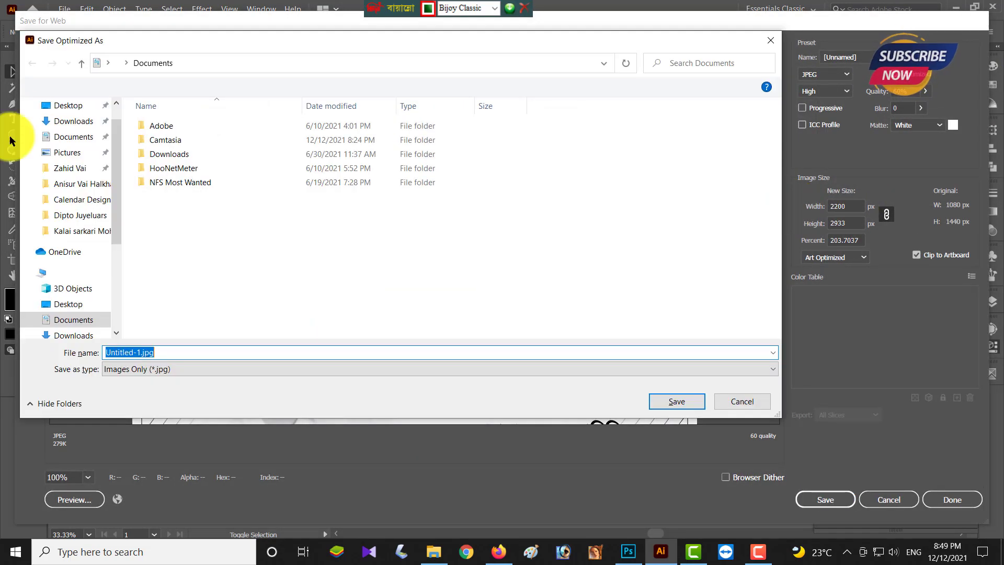
pyautogui.click(60, 106)
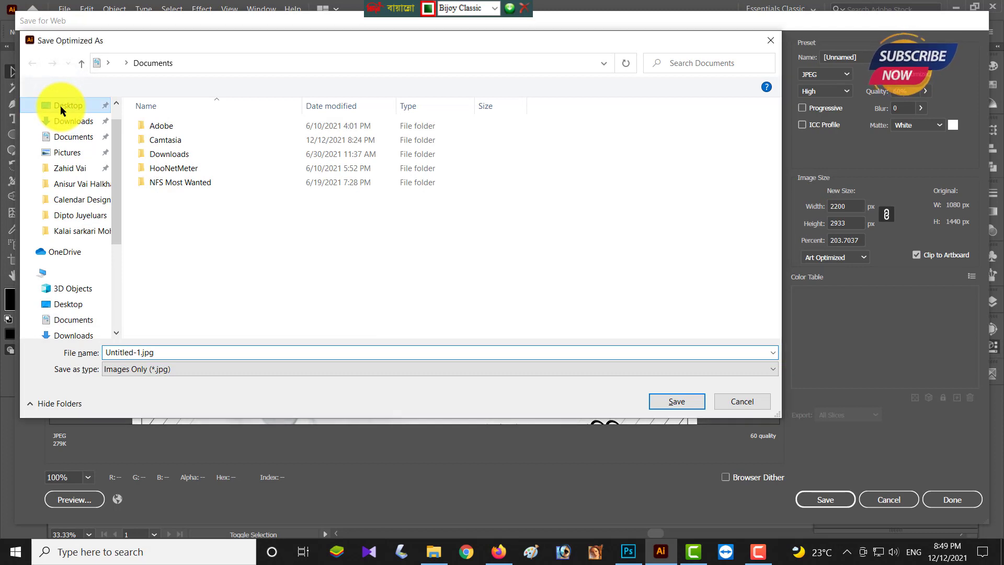
# - Name the JPEG 'New Poster' and save it
pyautogui.click(125, 350)
pyautogui.press('BackSpace')
pyautogui.write('NW')
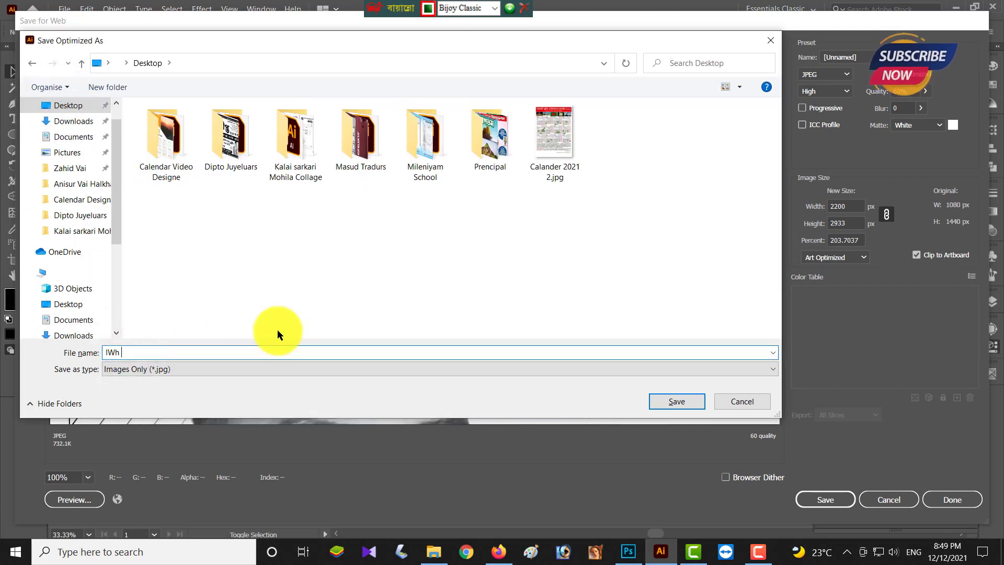
pyautogui.press('BackSpace')
pyautogui.press('BackSpace')
pyautogui.hotkey('ctrl', 'alt', 'v')
pyautogui.write('New Posteer')
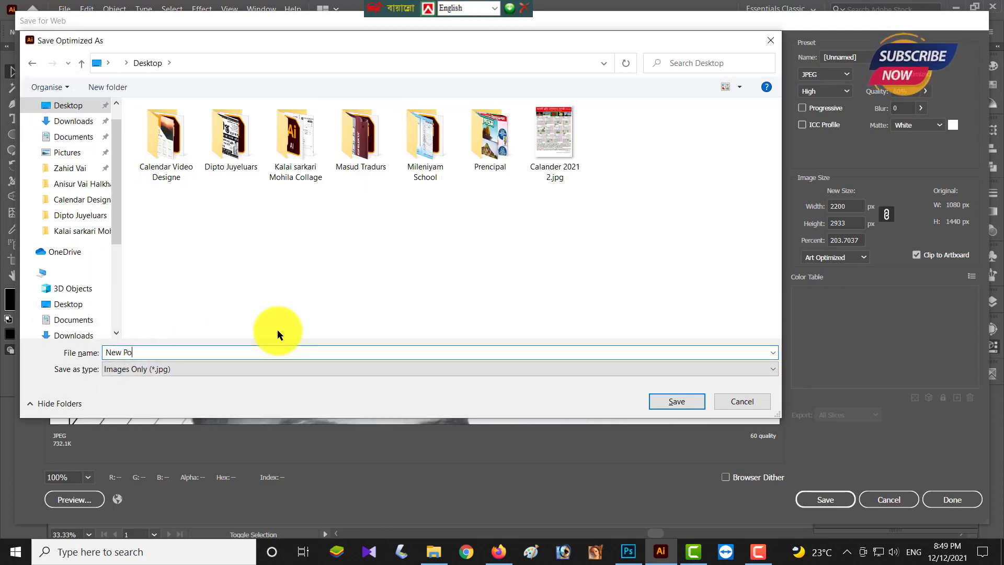
pyautogui.press('BackSpace')
pyautogui.press('BackSpace')
pyautogui.write('r')
pyautogui.press('Return')
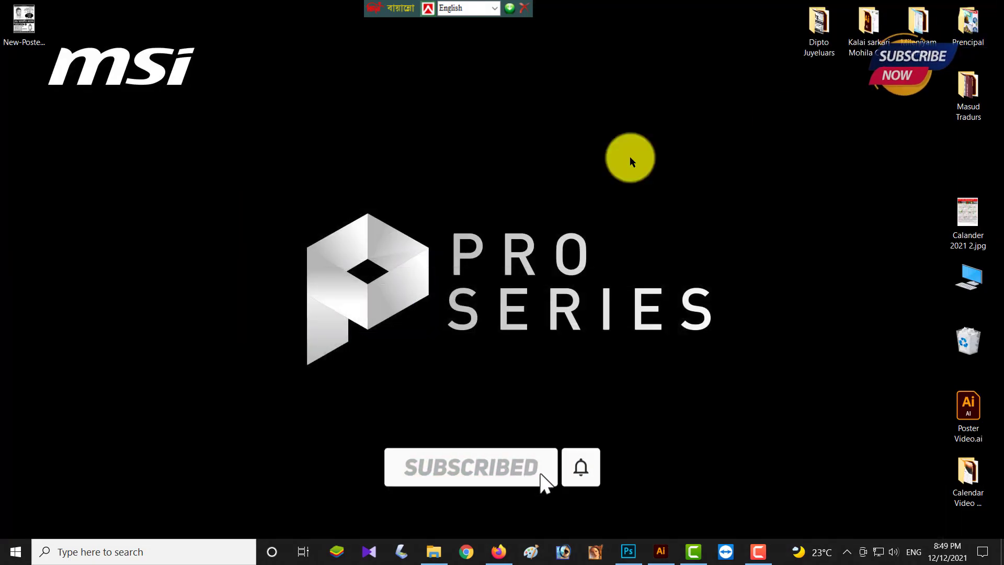
pyautogui.doubleClick(21, 42)
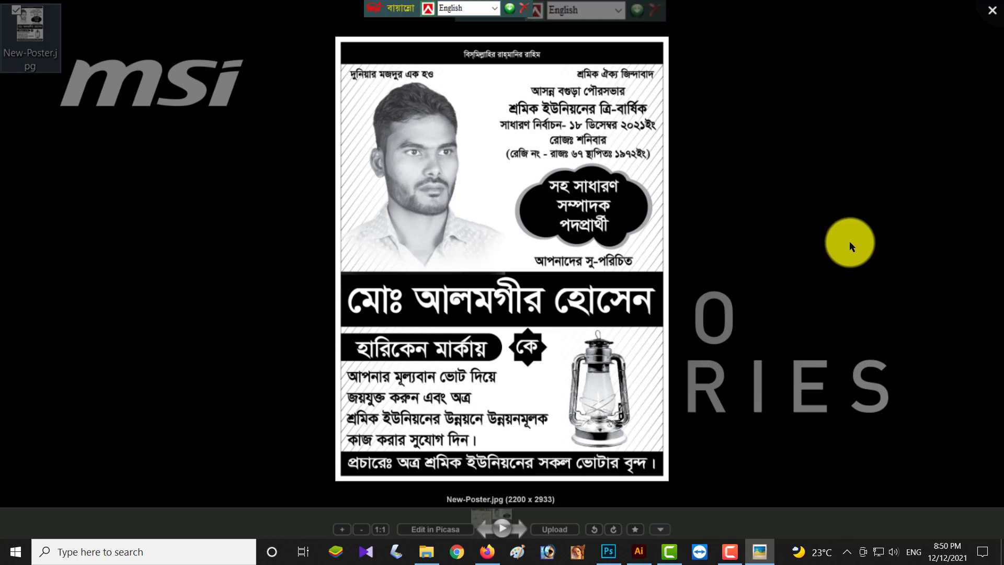
pyautogui.click(994, 20)
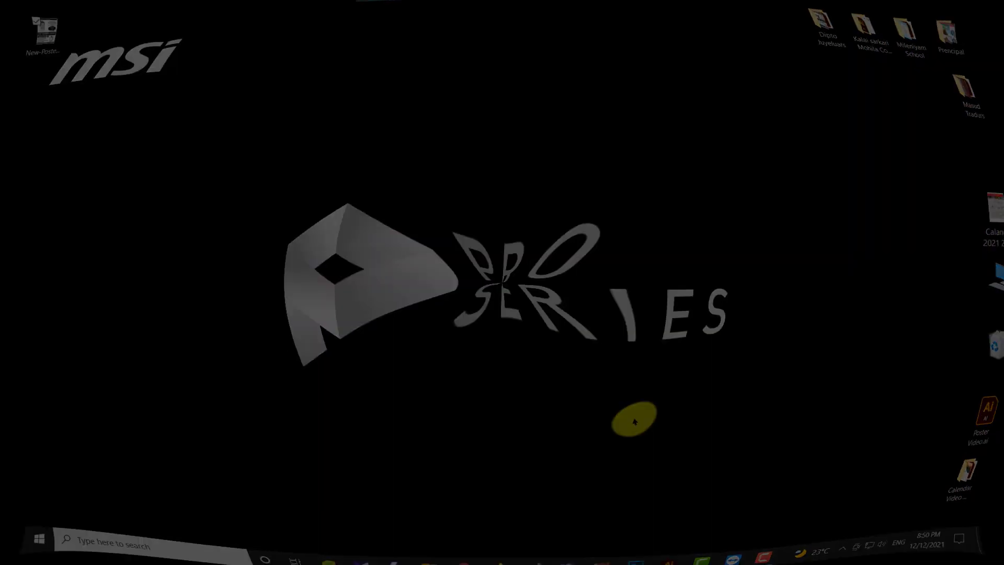